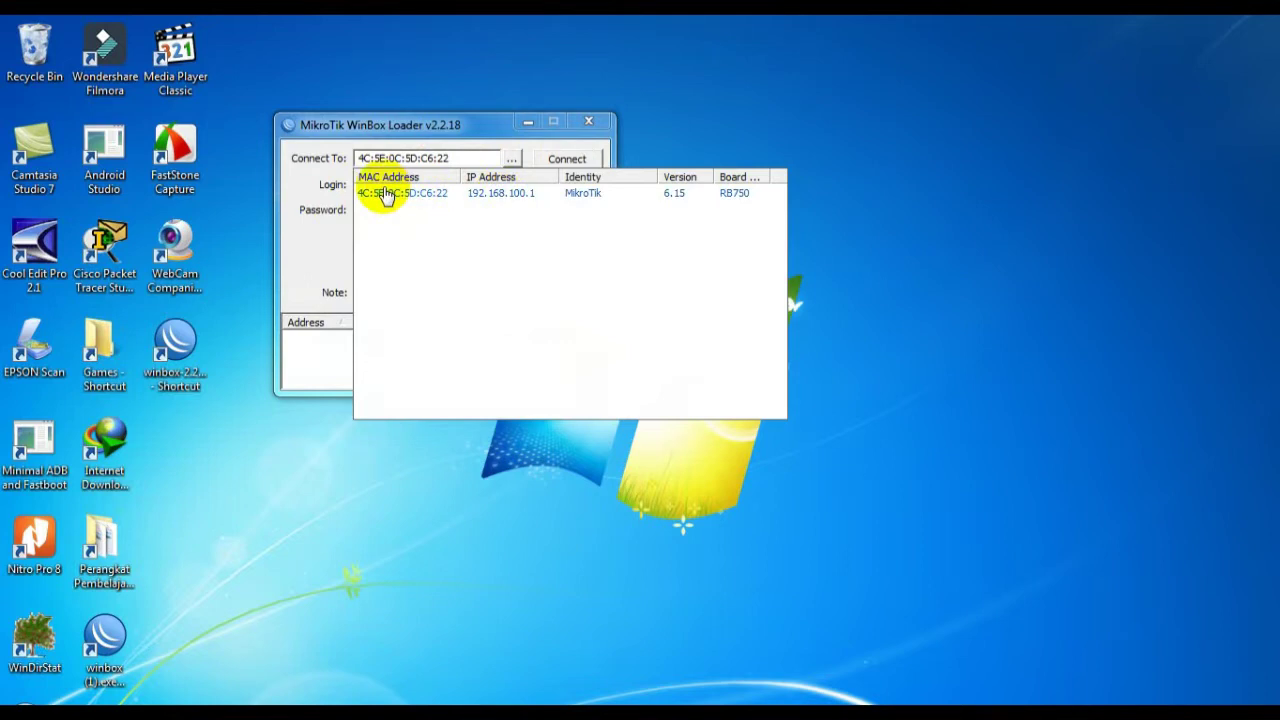
Log into the RB750 router and reset its entire configuration with a reboot
{"action": "left_click", "coordinate": [386, 193]}
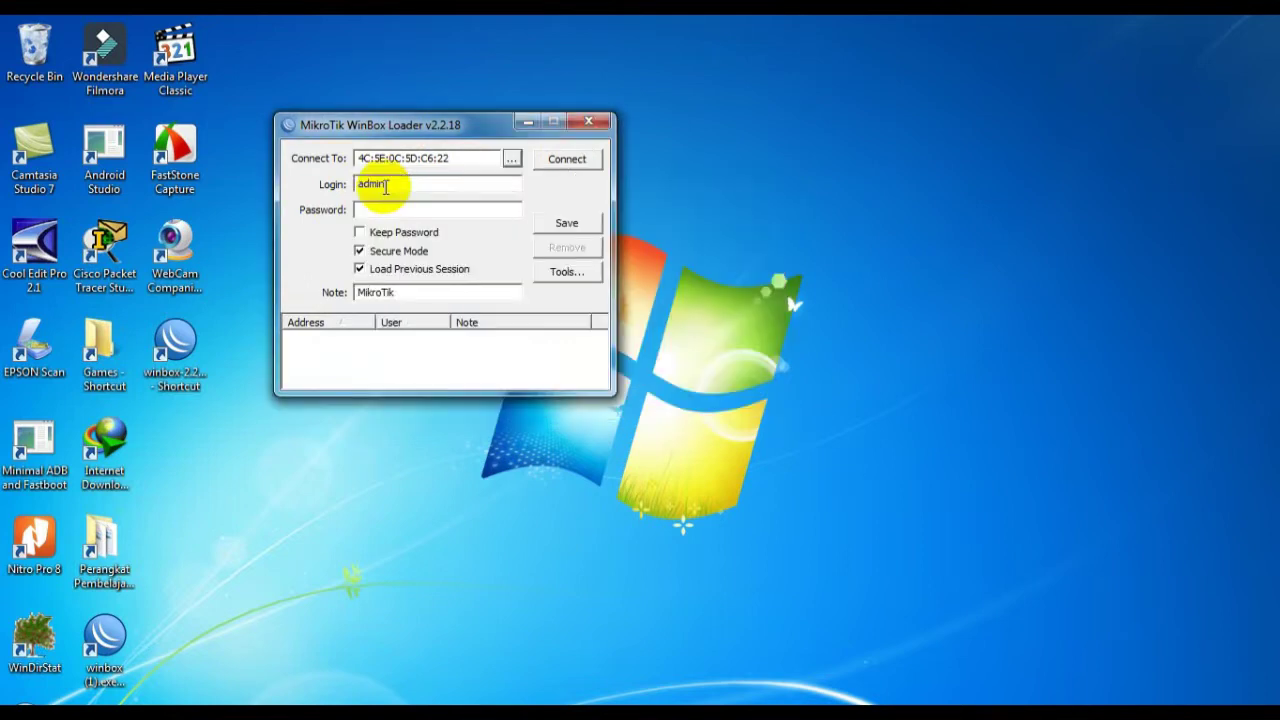
{"action": "left_click", "coordinate": [560, 168]}
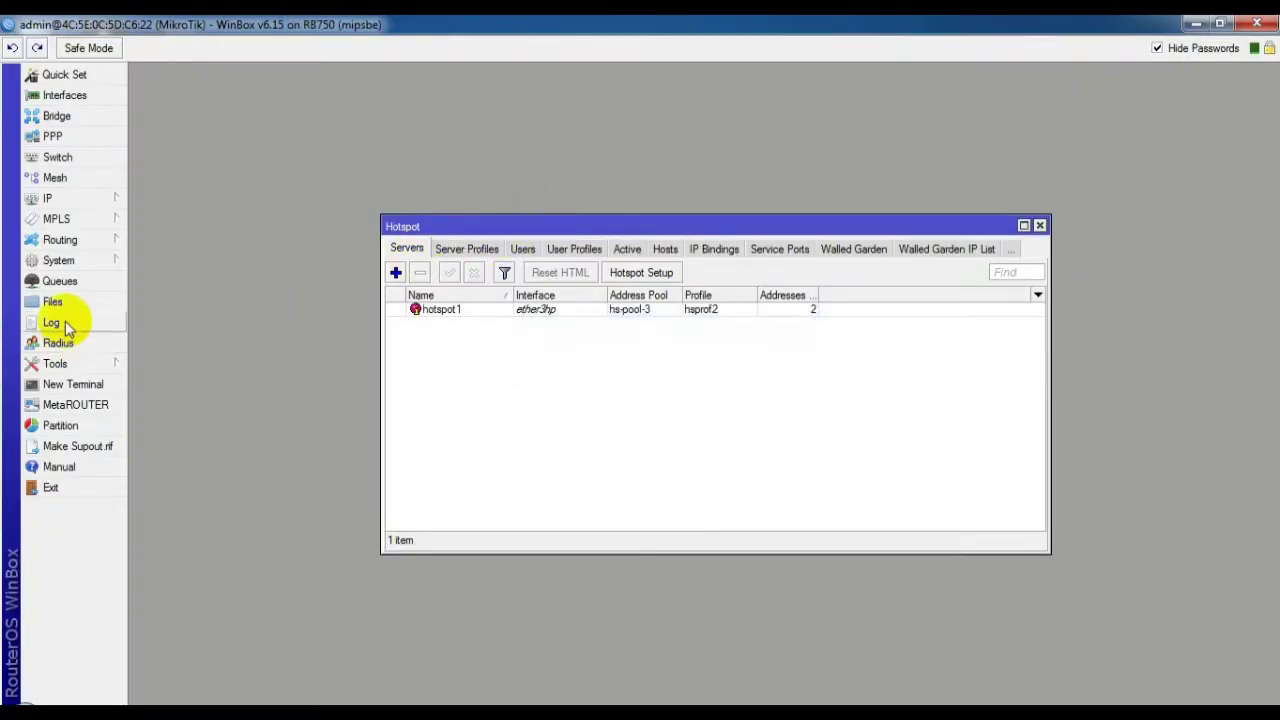
{"action": "left_click", "coordinate": [53, 262]}
{"action": "left_click", "coordinate": [58, 263]}
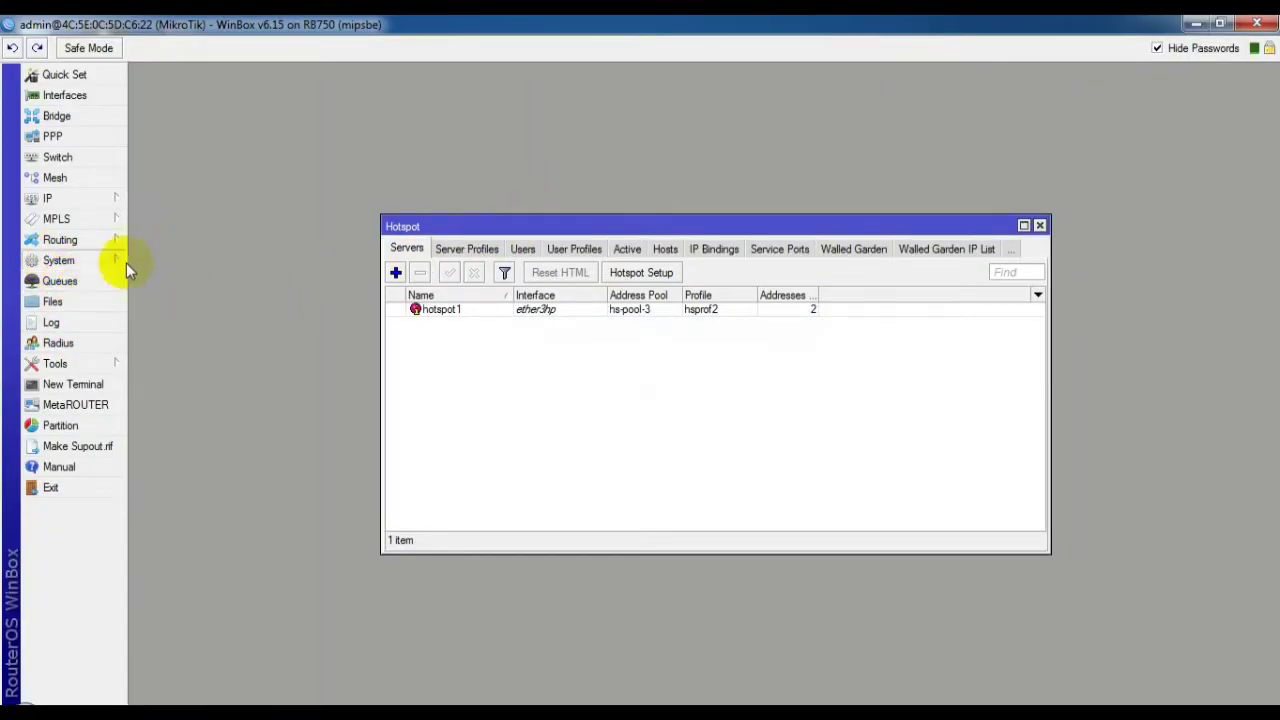
{"action": "left_click", "coordinate": [96, 263]}
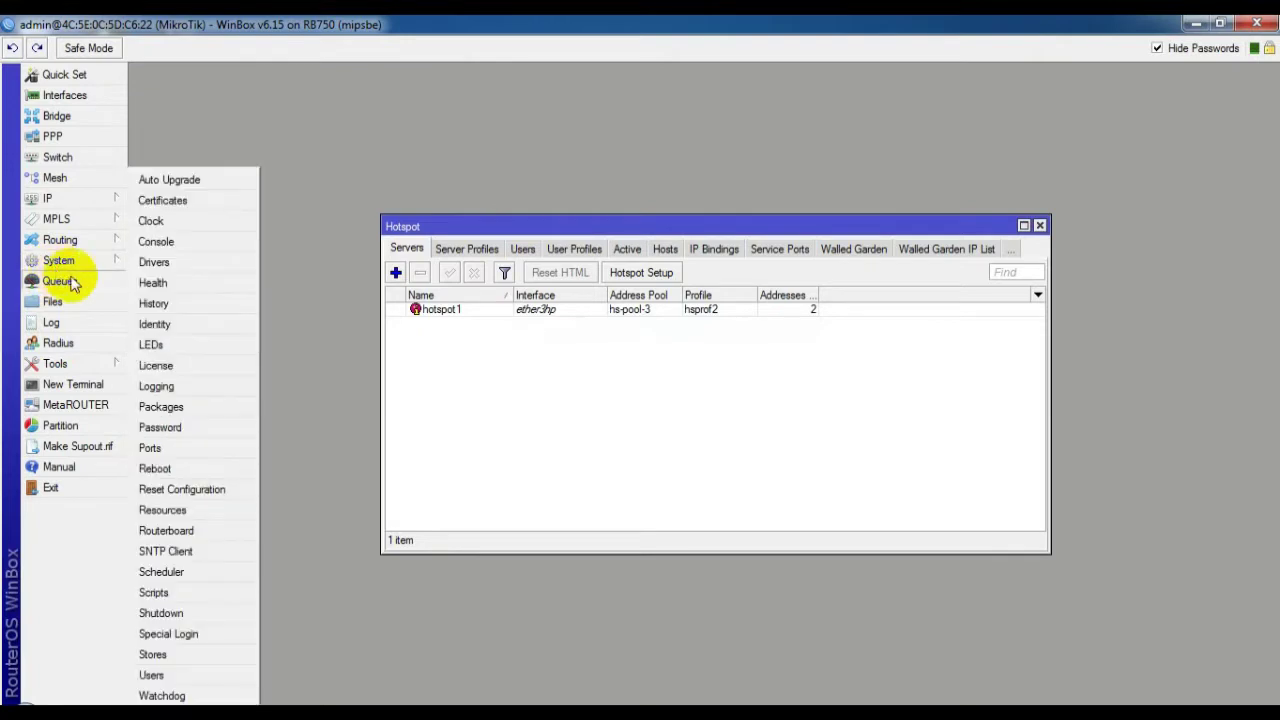
{"action": "left_click", "coordinate": [181, 491]}
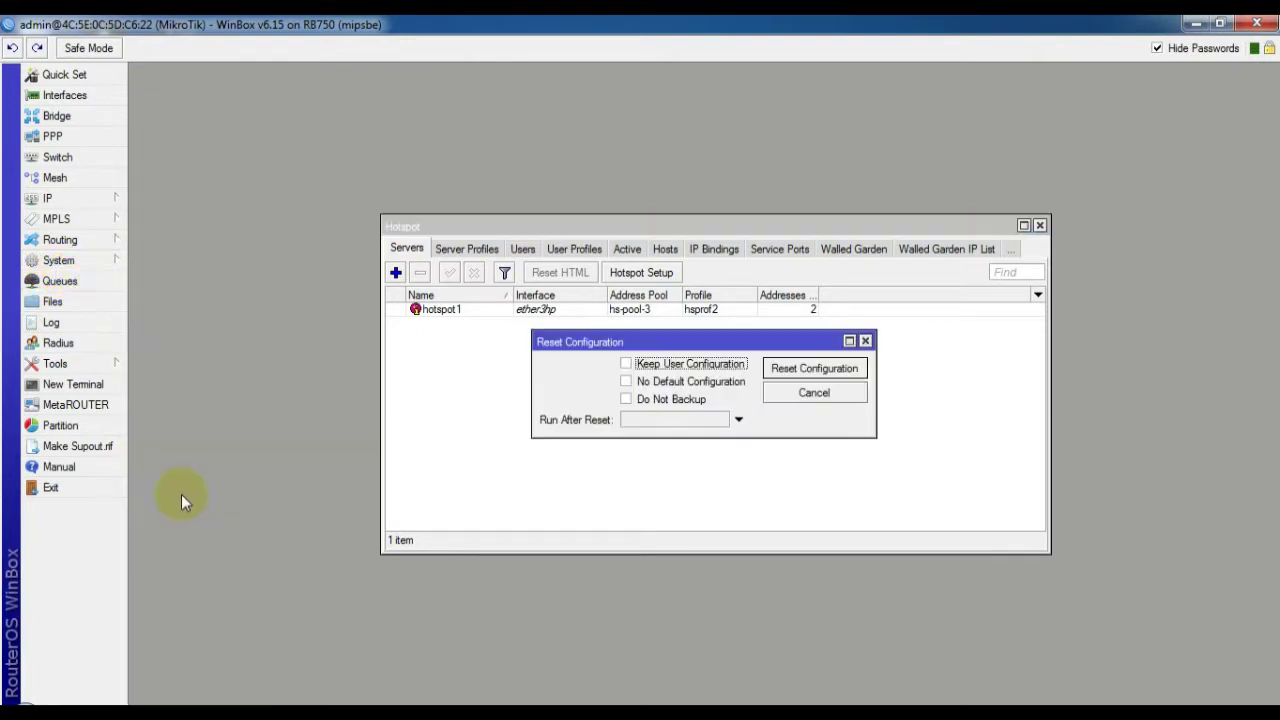
{"action": "left_click", "coordinate": [775, 368]}
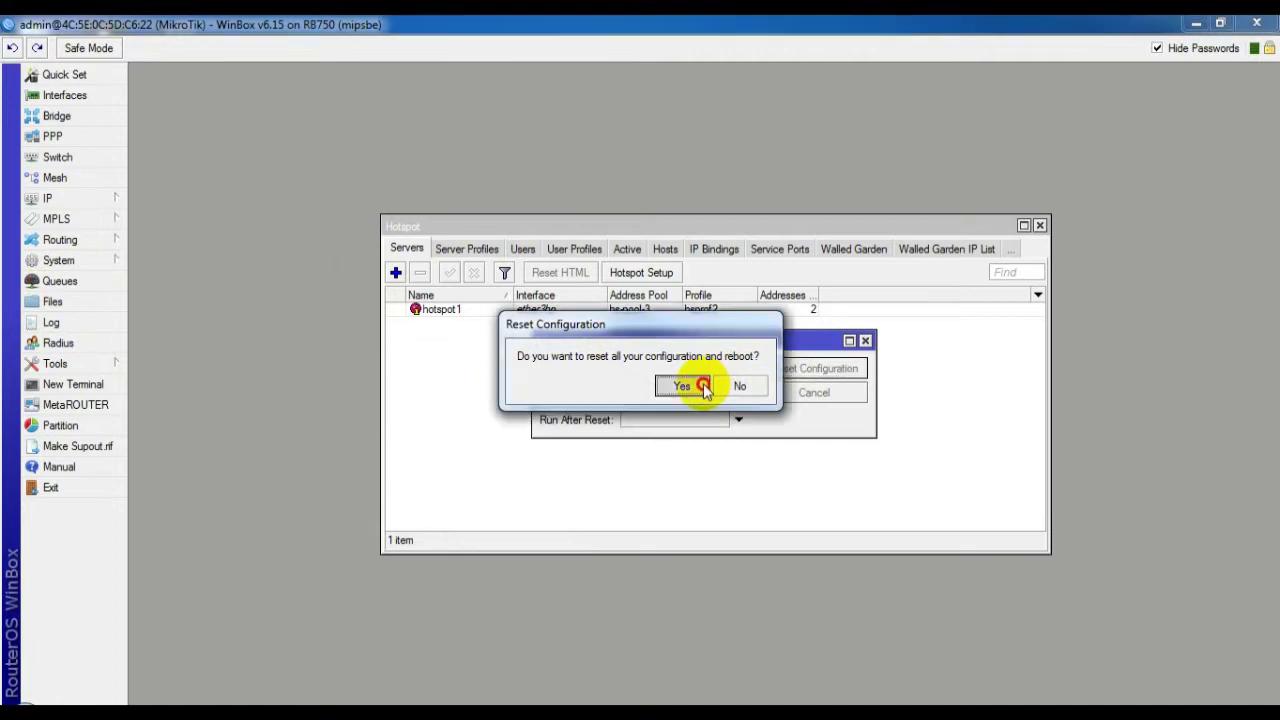
{"action": "left_click", "coordinate": [706, 386]}
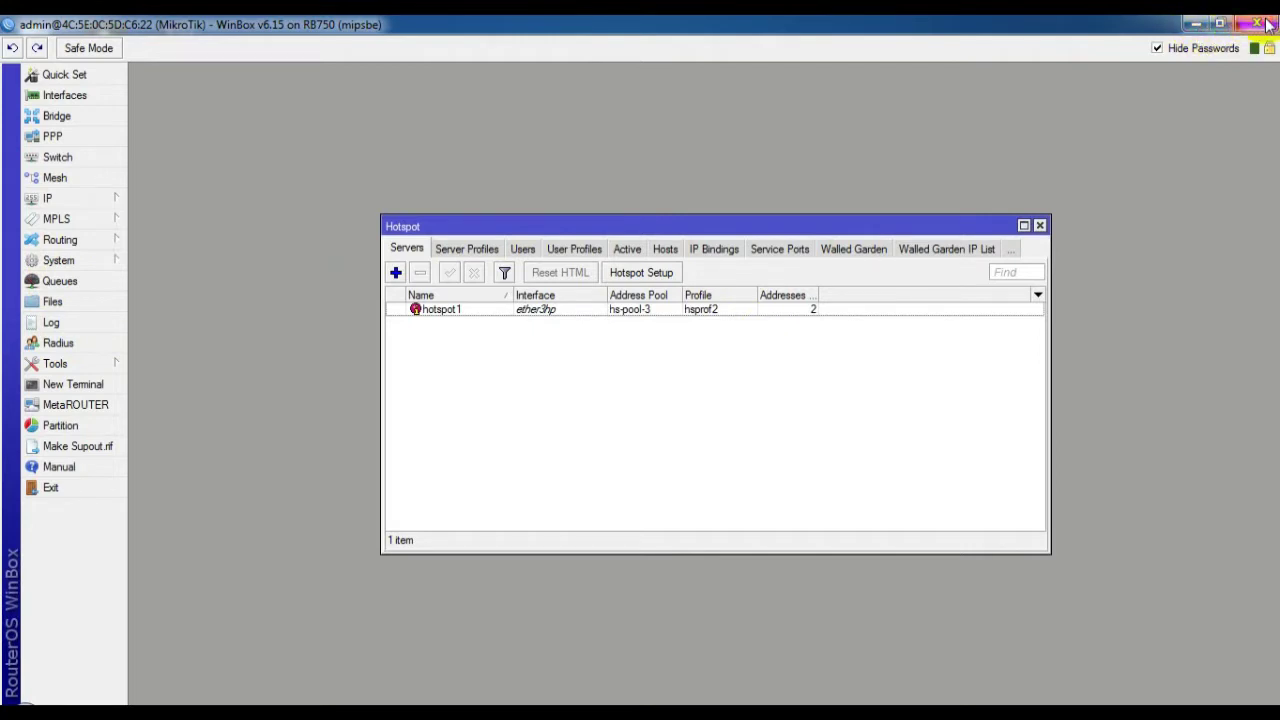
Dismiss the disconnection error and reconnect WinBox to the router at 192.168.88.1
{"action": "left_click", "coordinate": [1195, 26]}
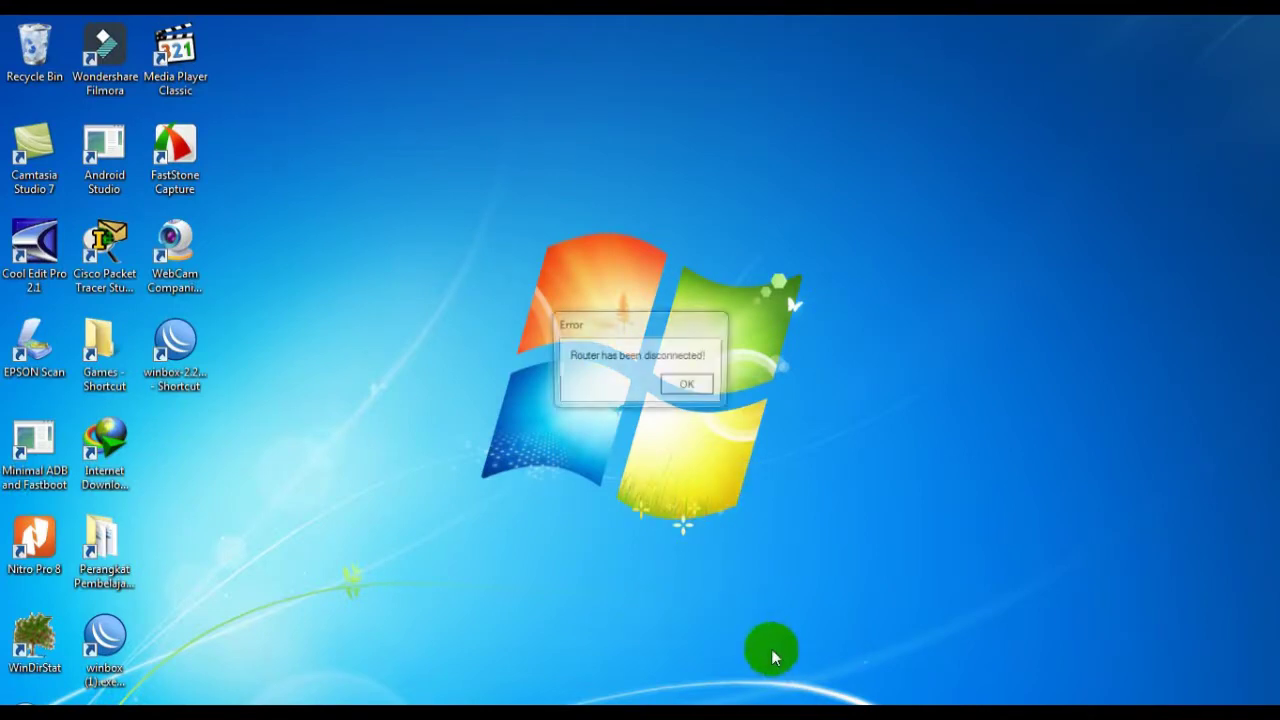
{"action": "left_click", "coordinate": [692, 385]}
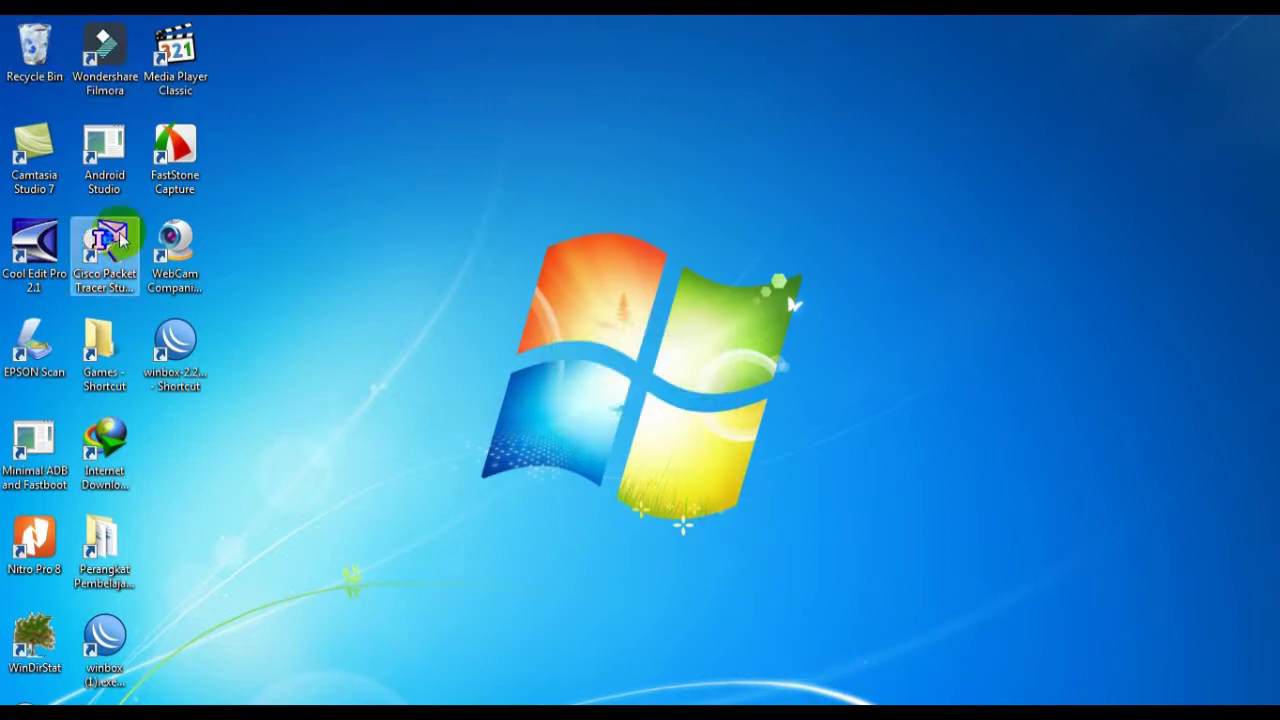
{"action": "double_click", "coordinate": [199, 367]}
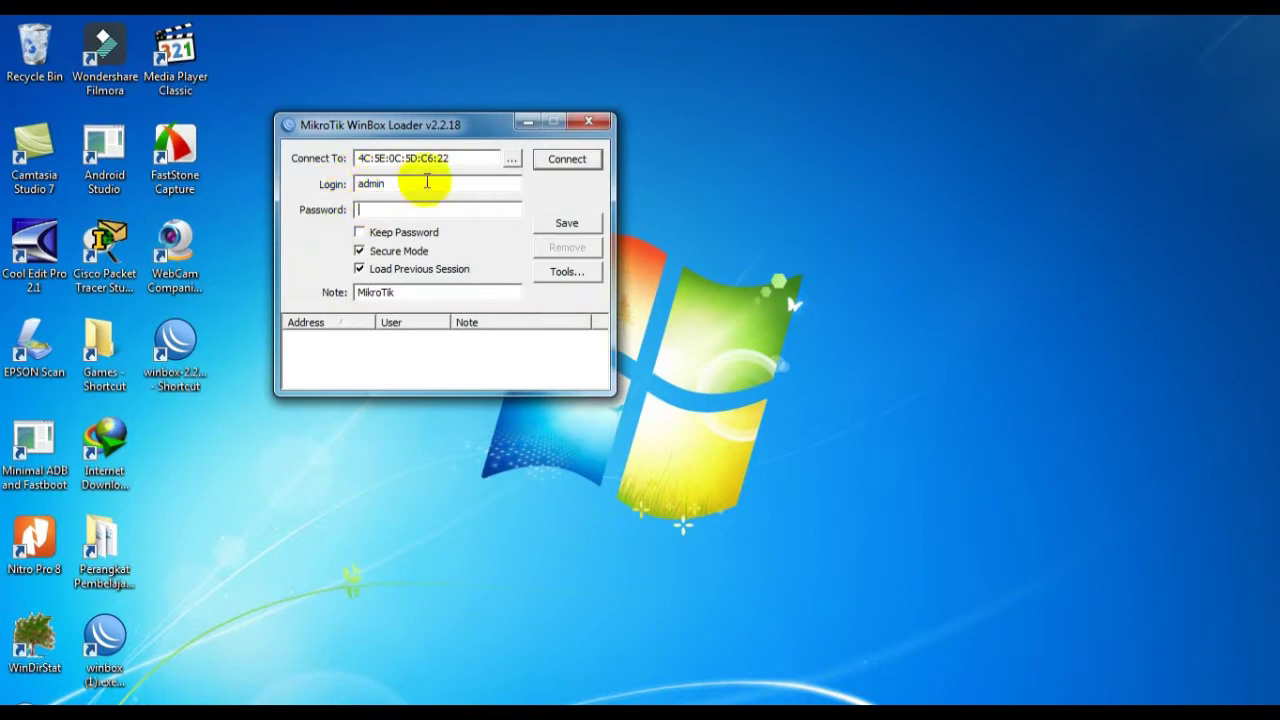
{"action": "left_click", "coordinate": [511, 158]}
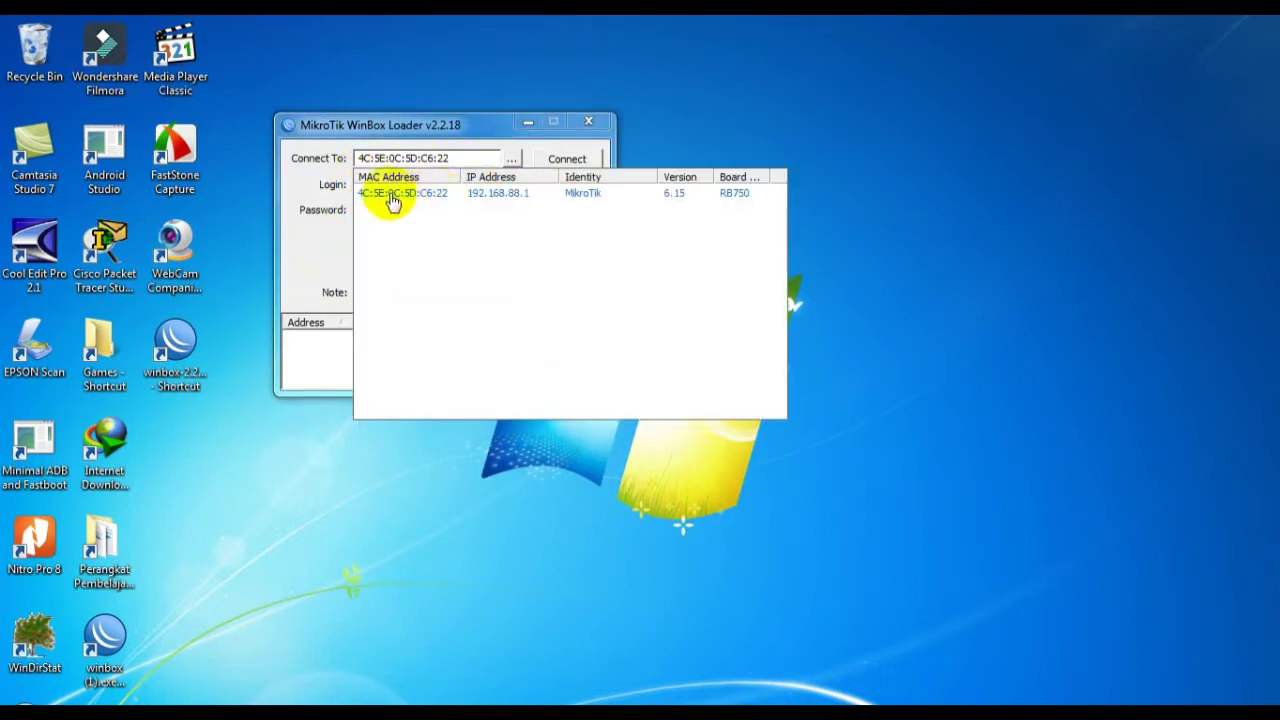
{"action": "left_click", "coordinate": [391, 194]}
{"action": "left_click", "coordinate": [553, 160]}
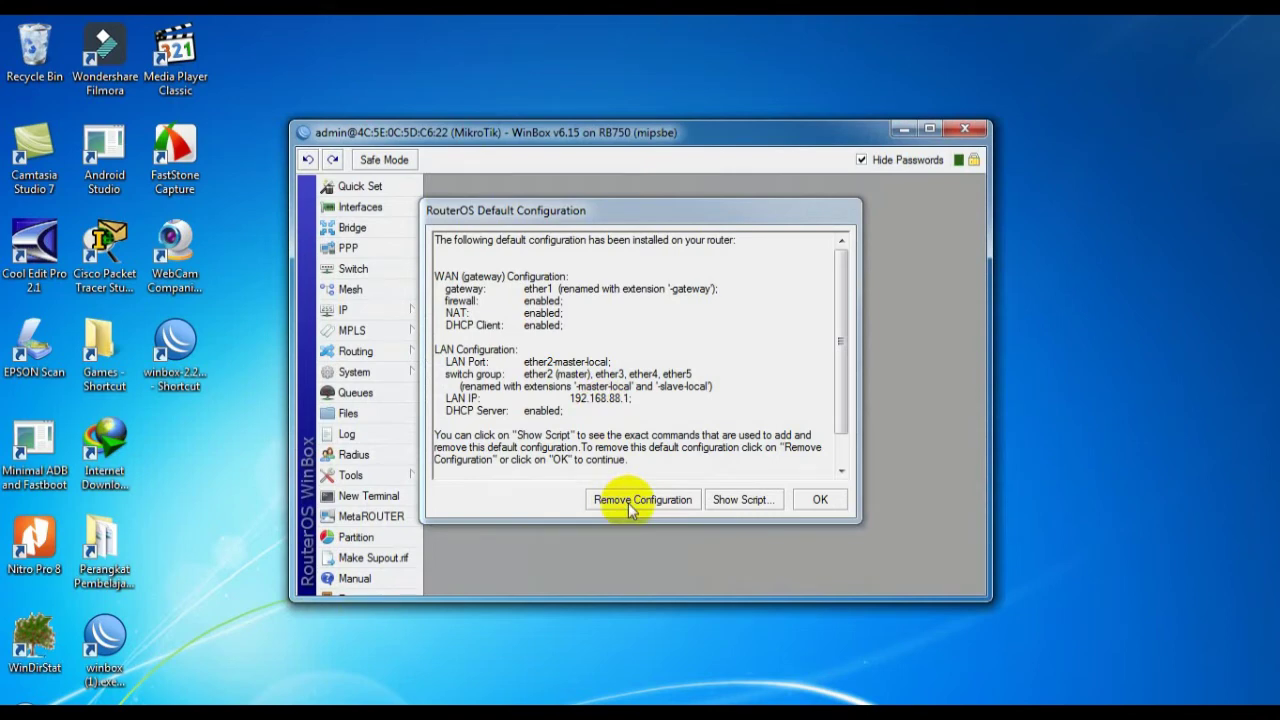
Remove the default configuration, reconnect by MAC to the RB750 at 0.0.0.0, and maximise WinBox
{"action": "left_click", "coordinate": [630, 502]}
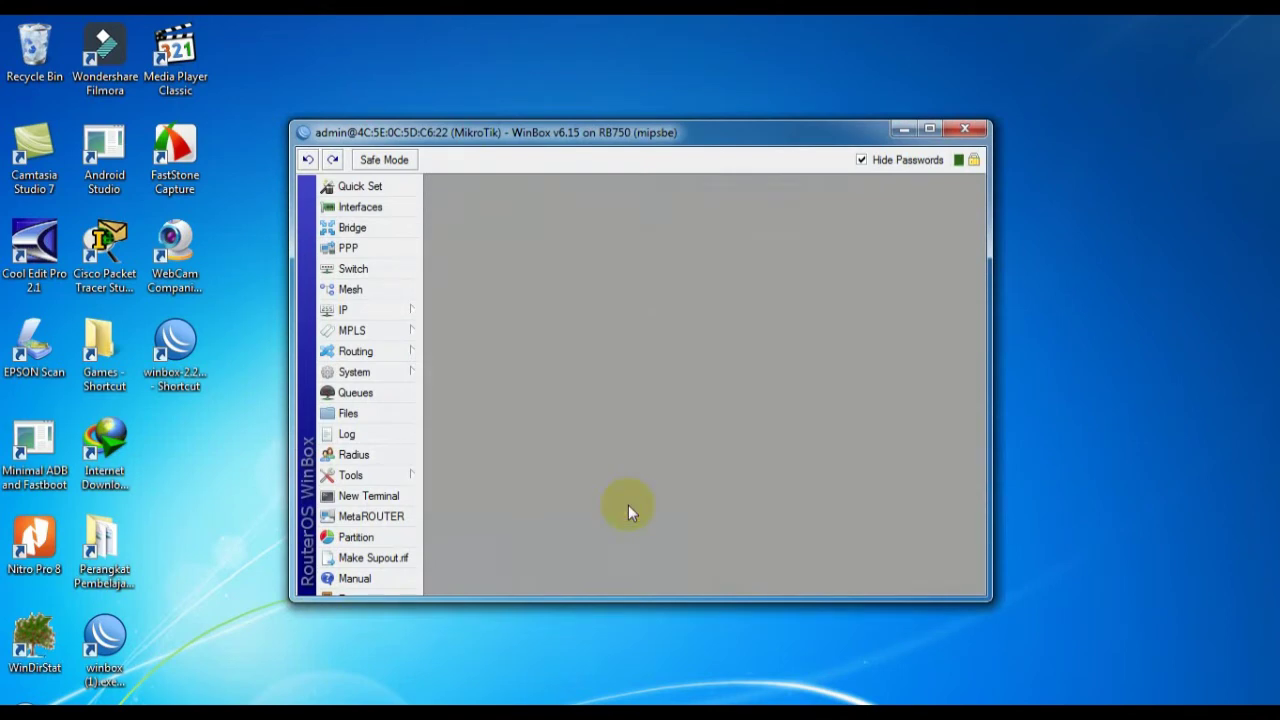
{"action": "left_click", "coordinate": [965, 129]}
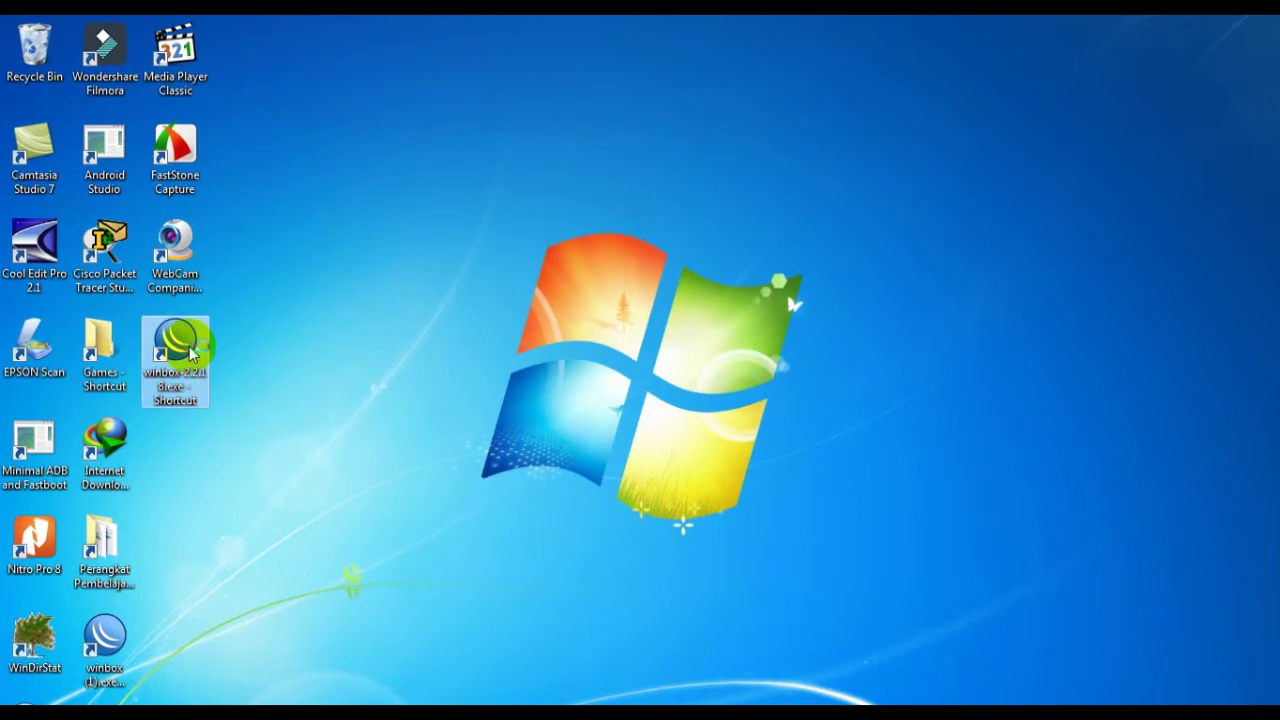
{"action": "double_click", "coordinate": [190, 350]}
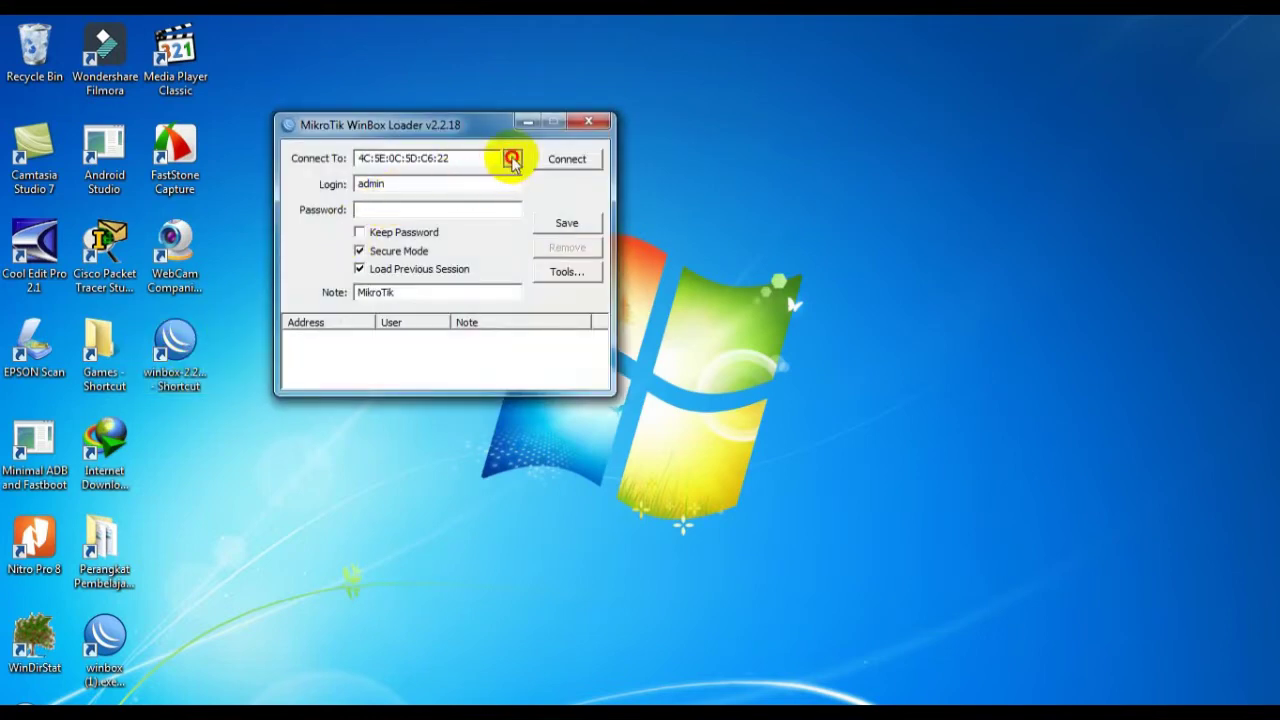
{"action": "left_click", "coordinate": [512, 160]}
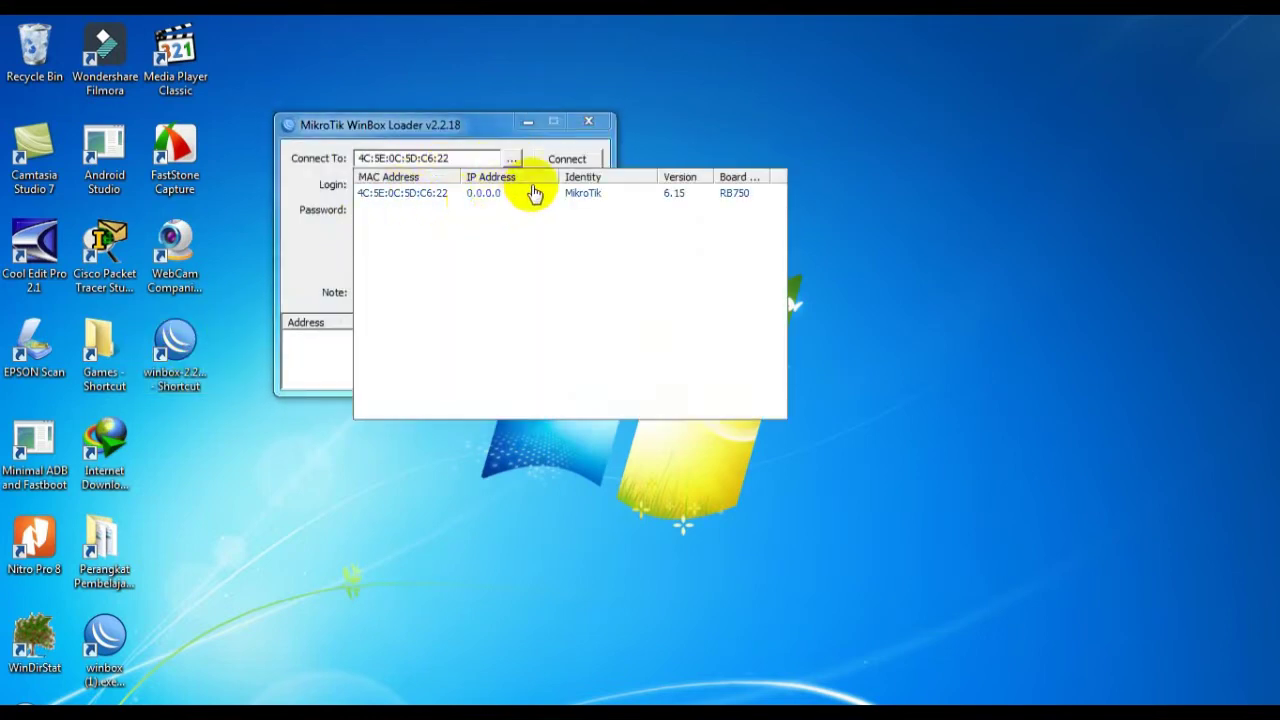
{"action": "left_click", "coordinate": [389, 199]}
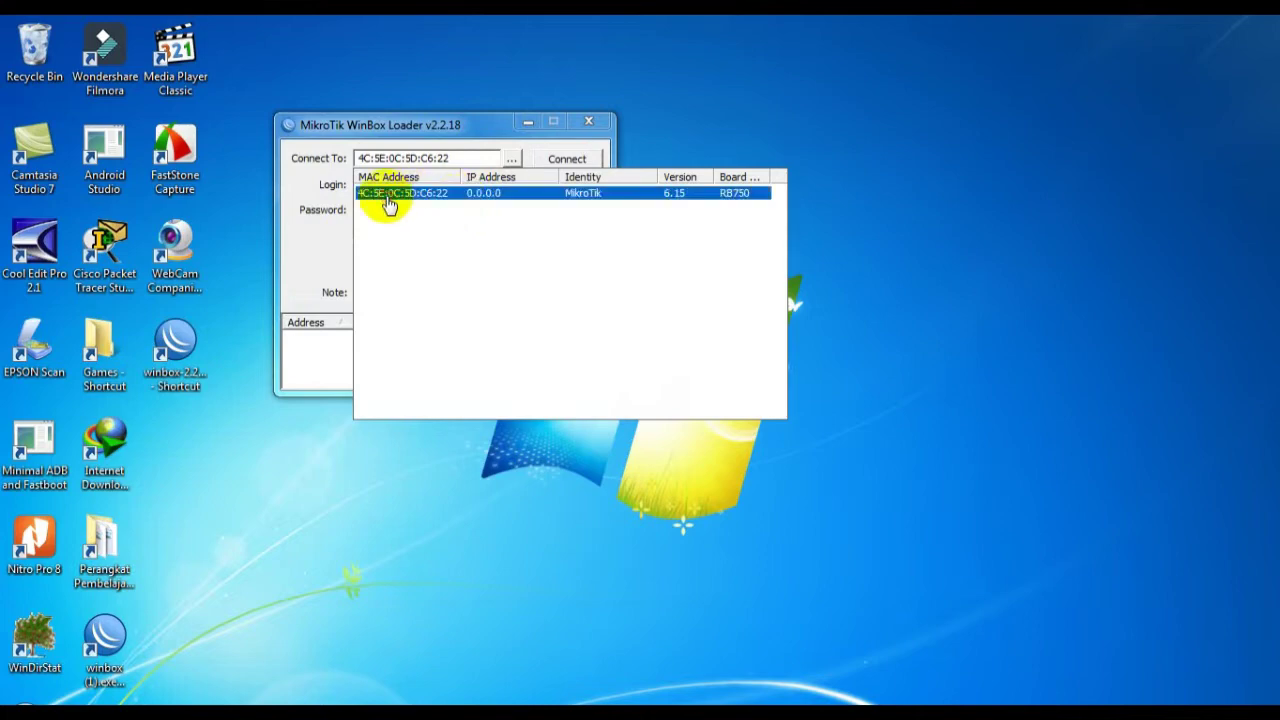
{"action": "left_click", "coordinate": [567, 159]}
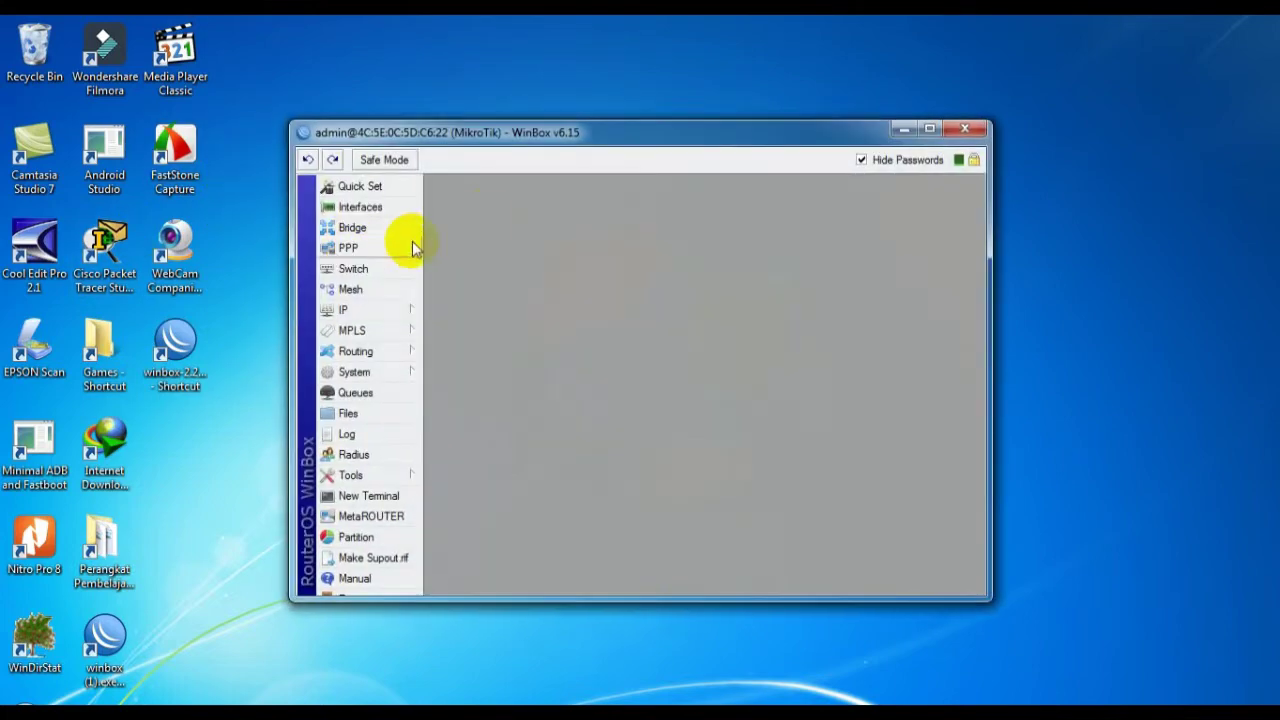
{"action": "left_click", "coordinate": [929, 130]}
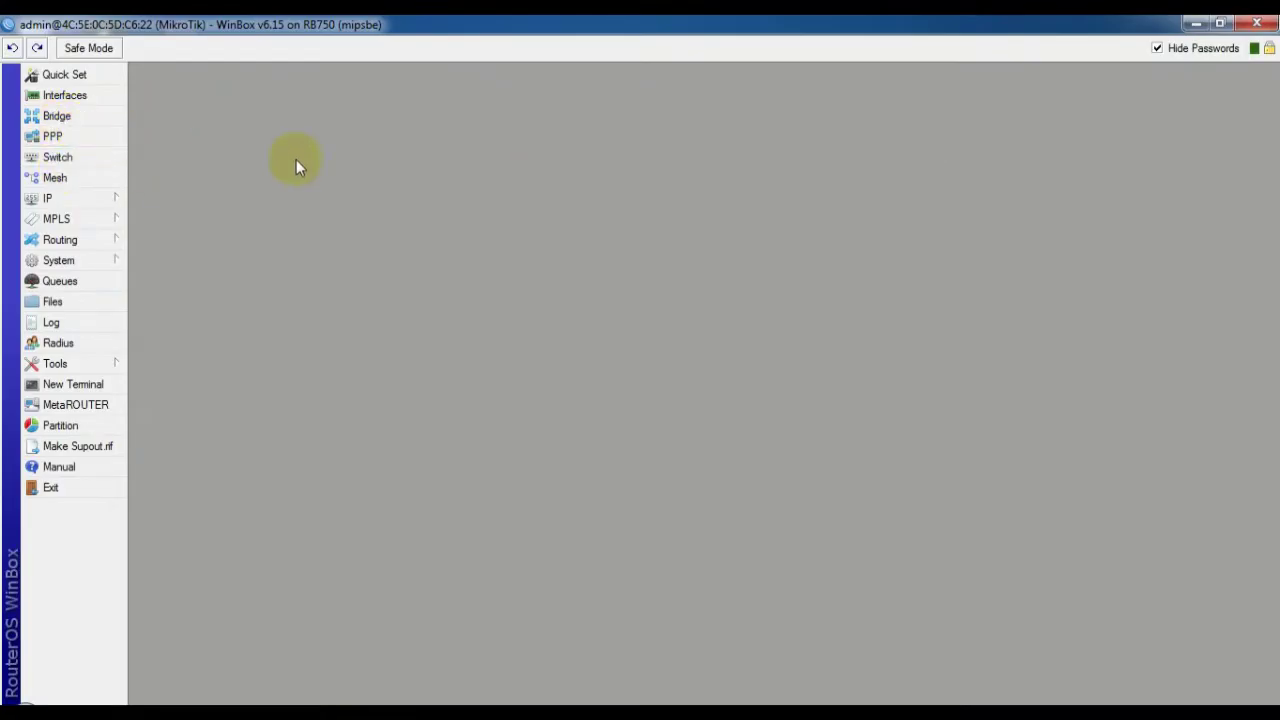
In Interfaces, rename ether1 to ether1in, ether2 to ether2lan and ether3 to ether3hp
{"action": "left_click", "coordinate": [45, 96]}
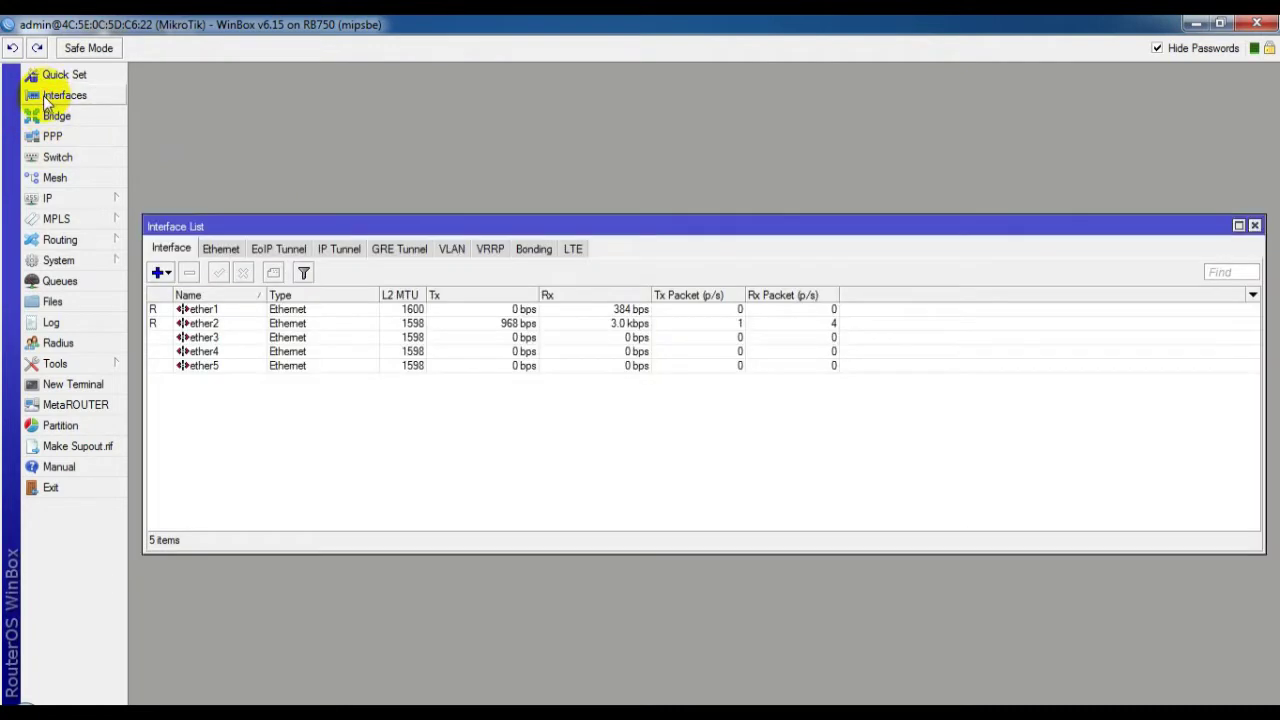
{"action": "double_click", "coordinate": [252, 312]}
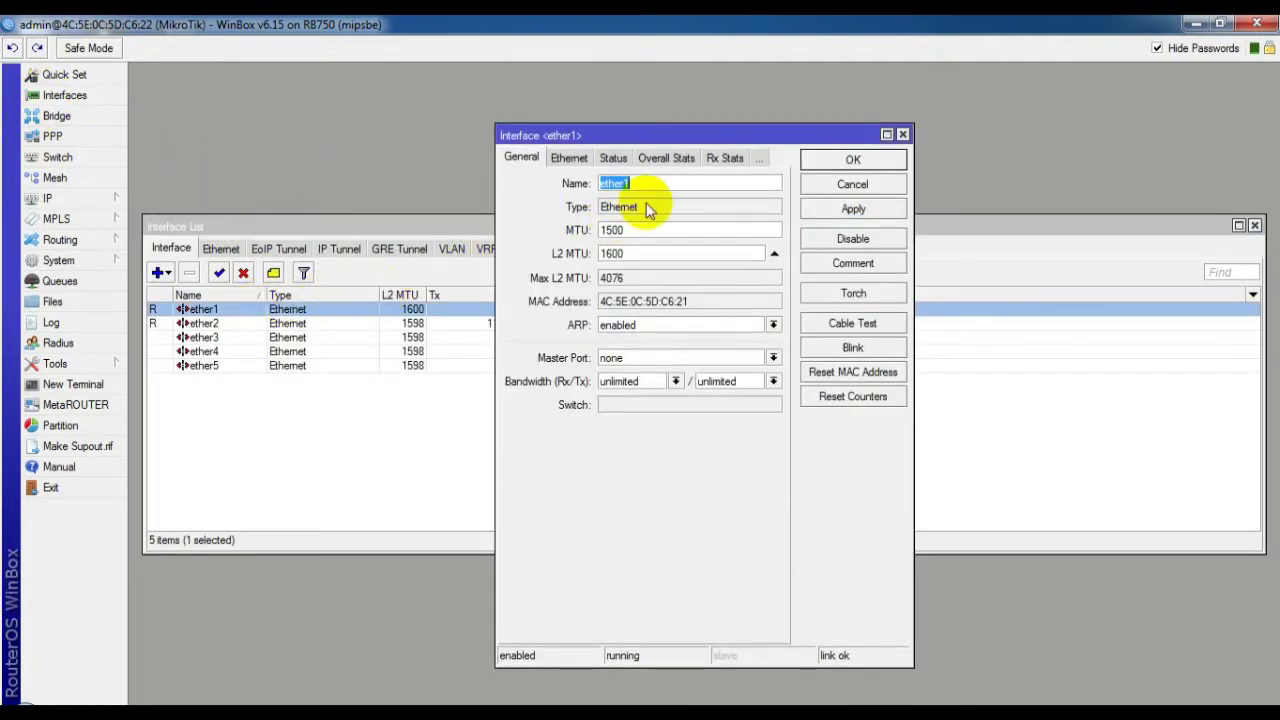
{"action": "left_click", "coordinate": [652, 190]}
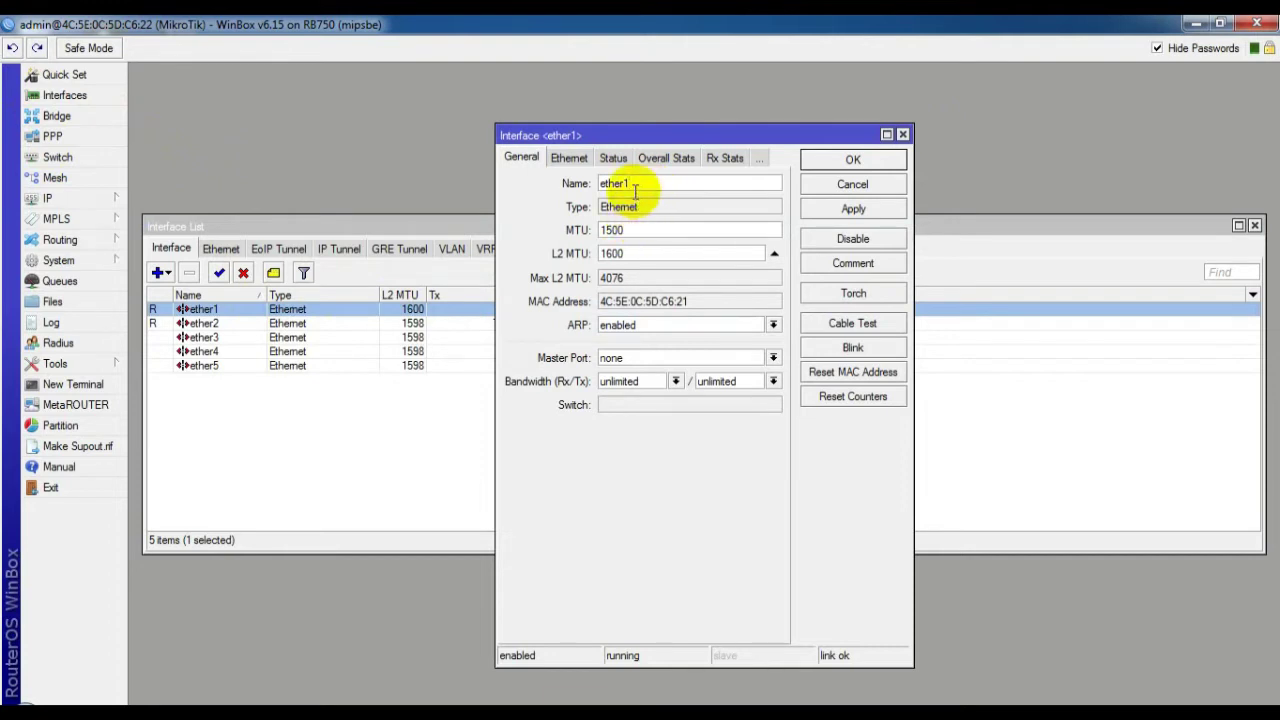
{"action": "type", "text": "in"}
{"action": "key", "text": "Return"}
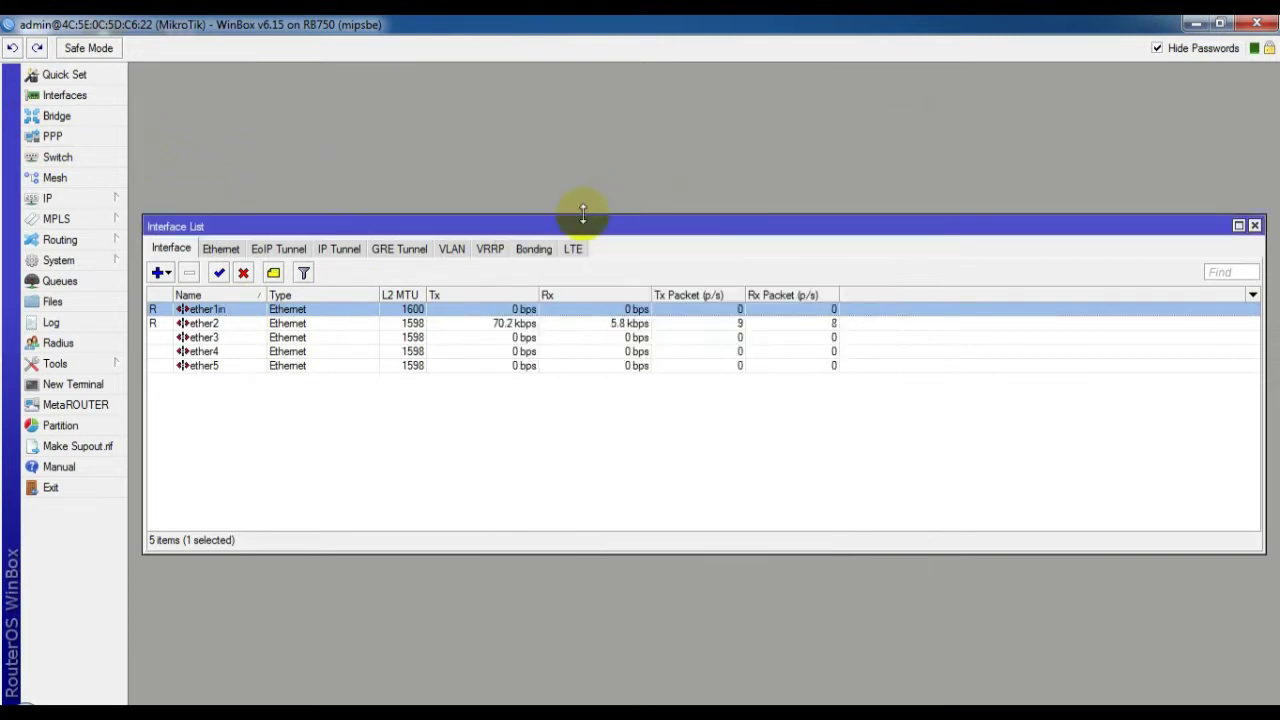
{"action": "double_click", "coordinate": [250, 322]}
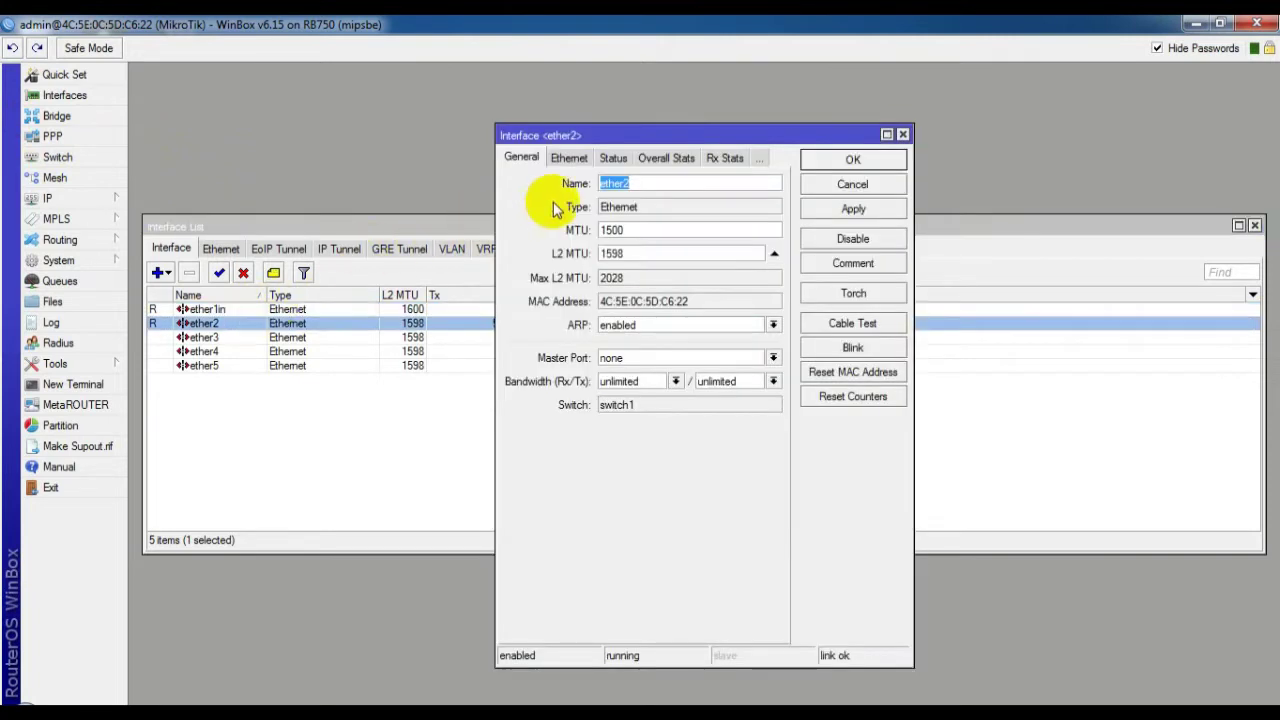
{"action": "left_click", "coordinate": [640, 181]}
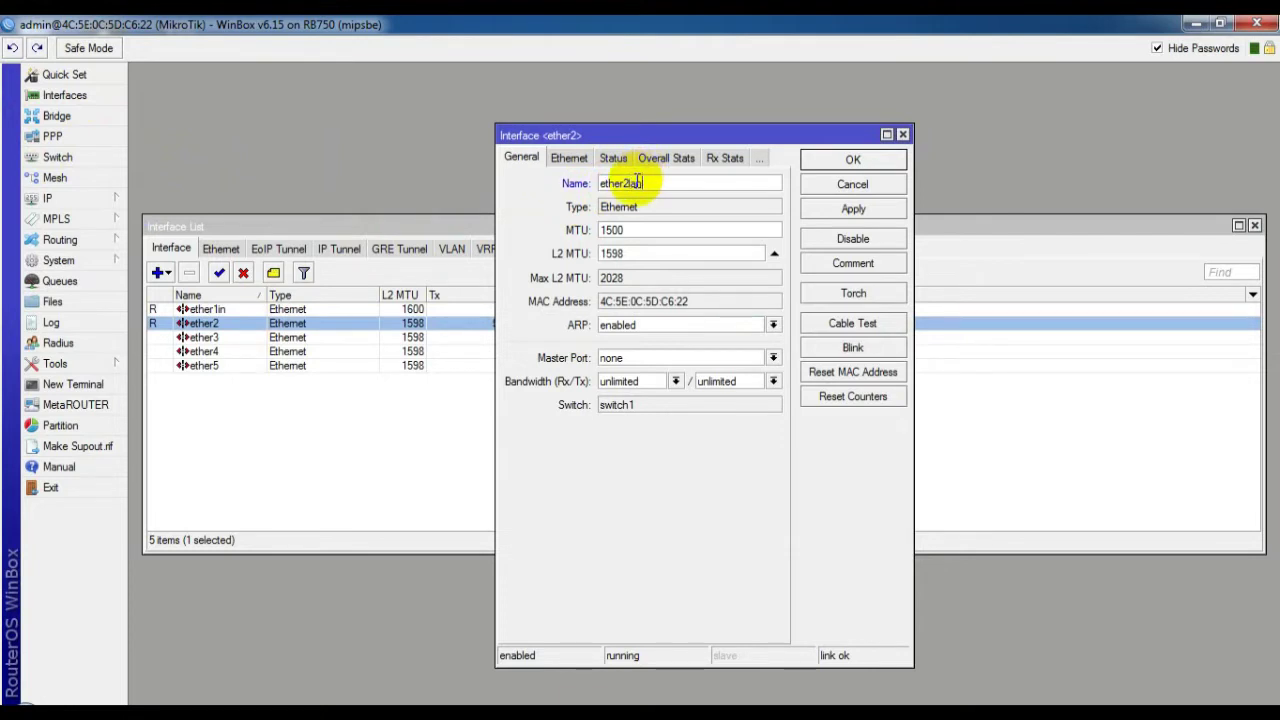
{"action": "key", "text": "Return"}
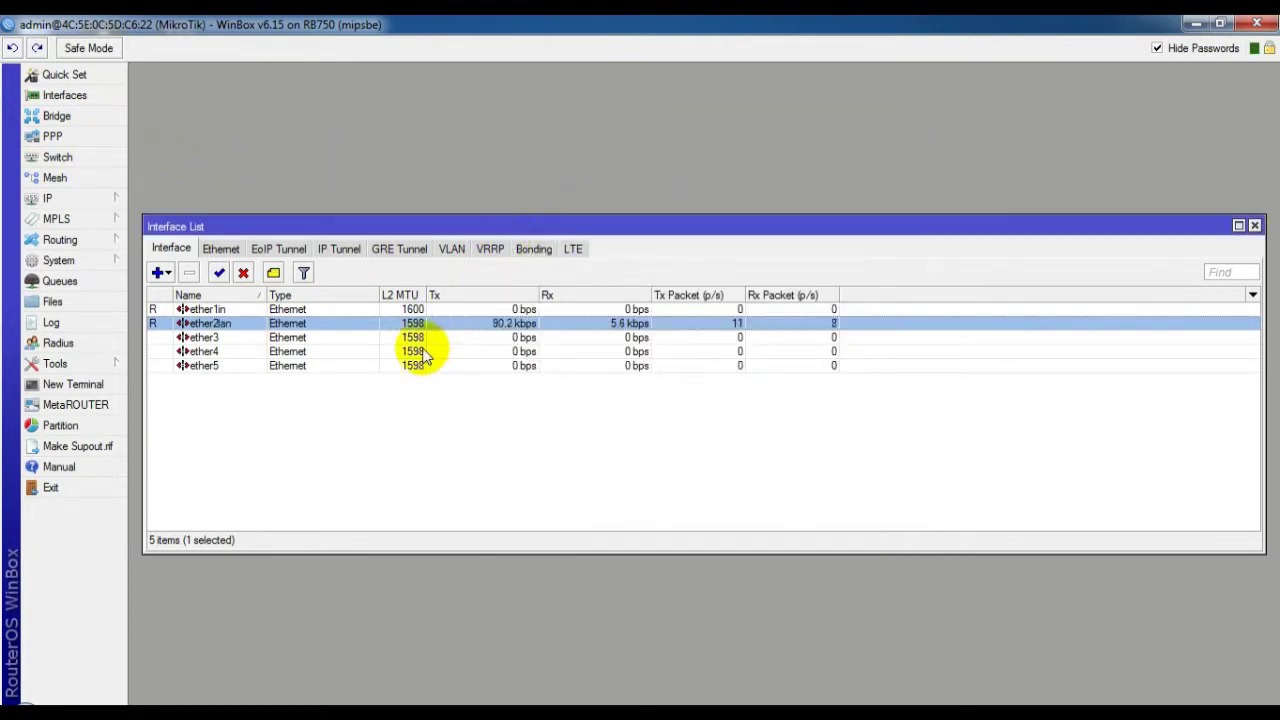
{"action": "double_click", "coordinate": [205, 337]}
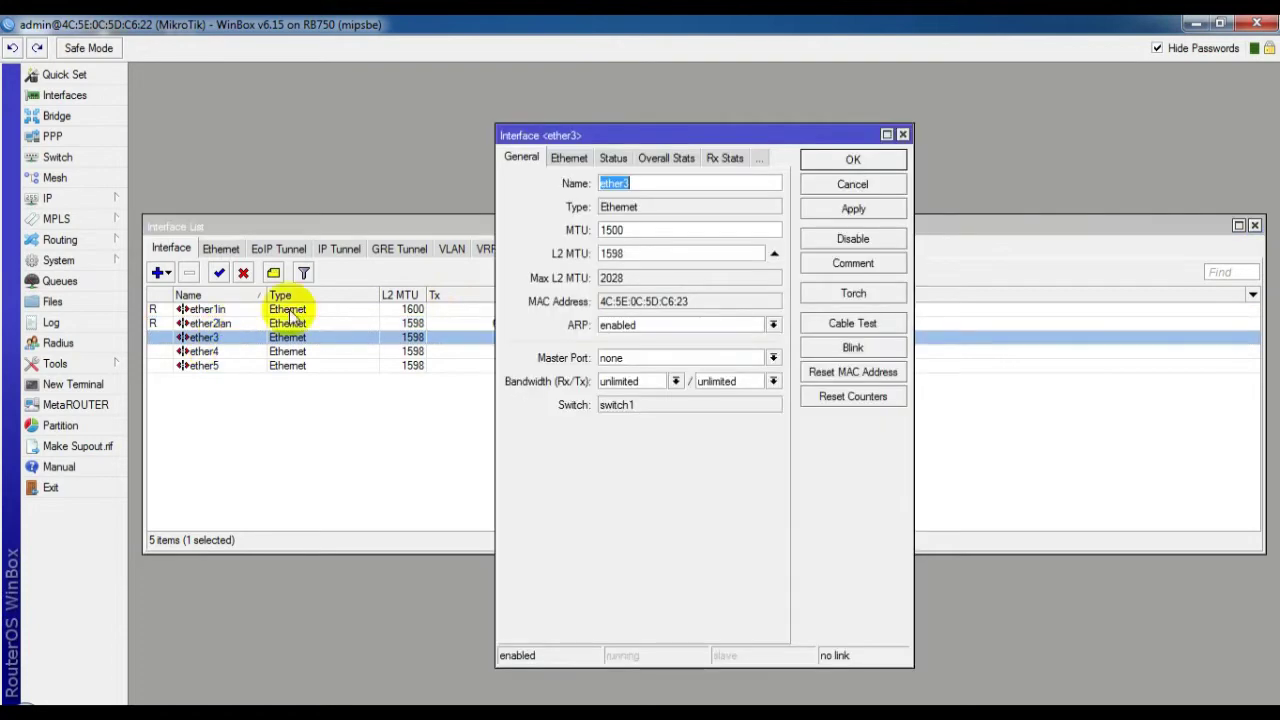
{"action": "left_click", "coordinate": [634, 184]}
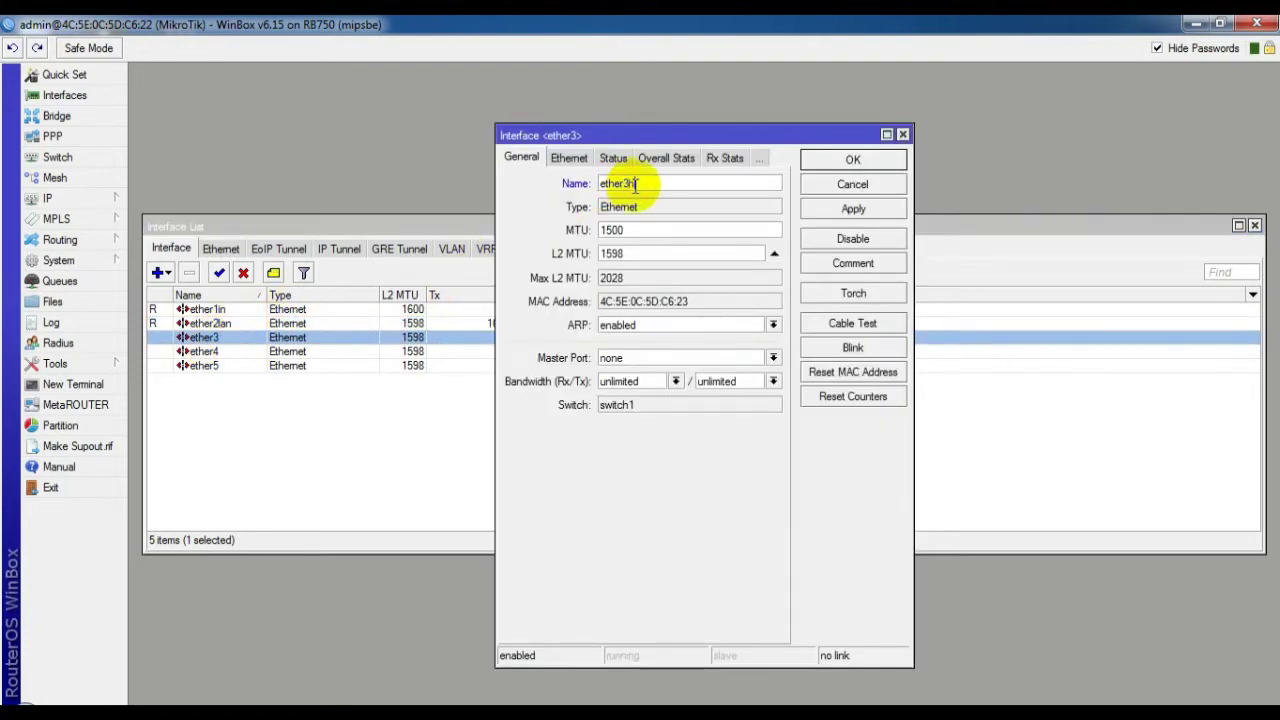
{"action": "left_click", "coordinate": [815, 160]}
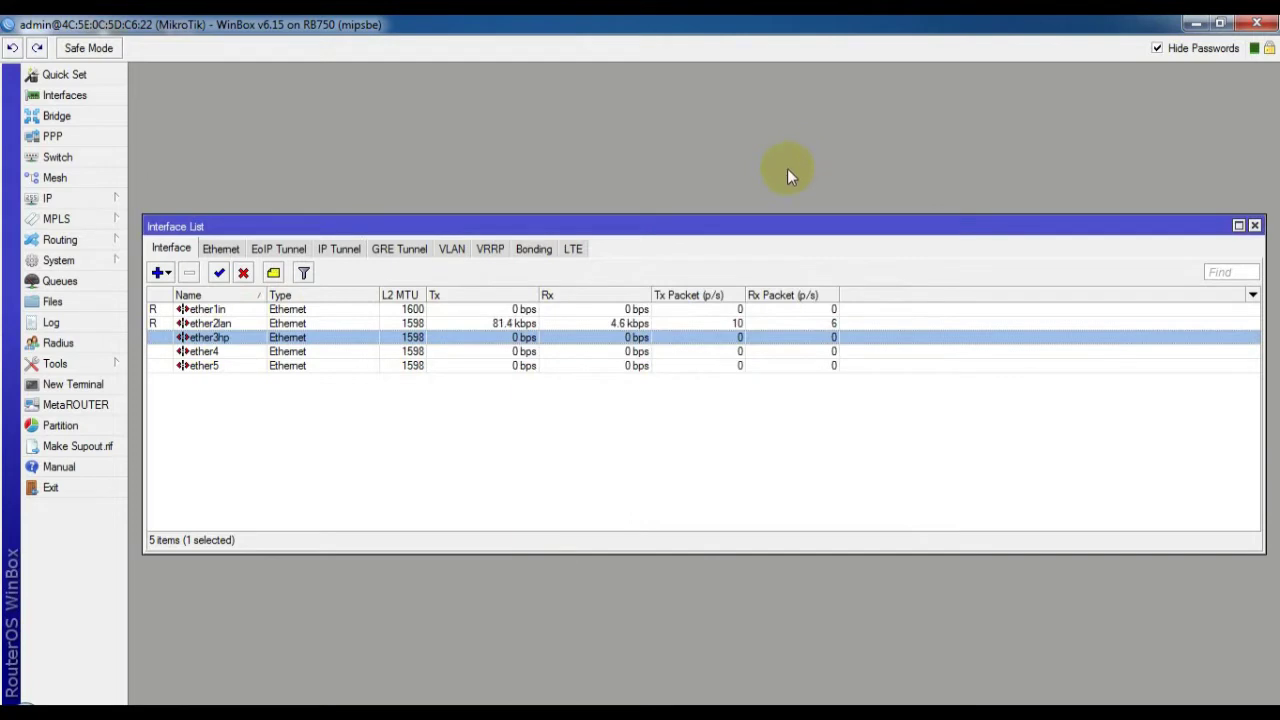
Add a DHCP client on ether1in, confirm it leases 192.168.1.4/24, then remove it
{"action": "left_click", "coordinate": [68, 197]}
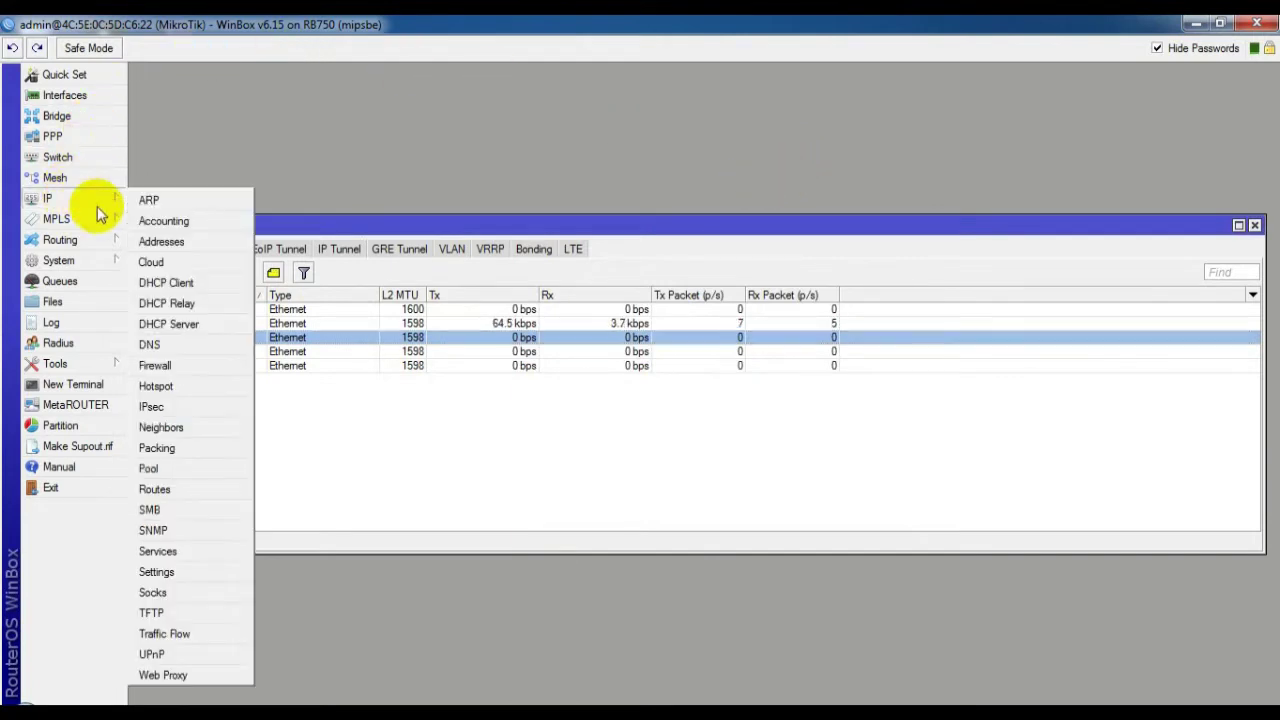
{"action": "left_click", "coordinate": [155, 282]}
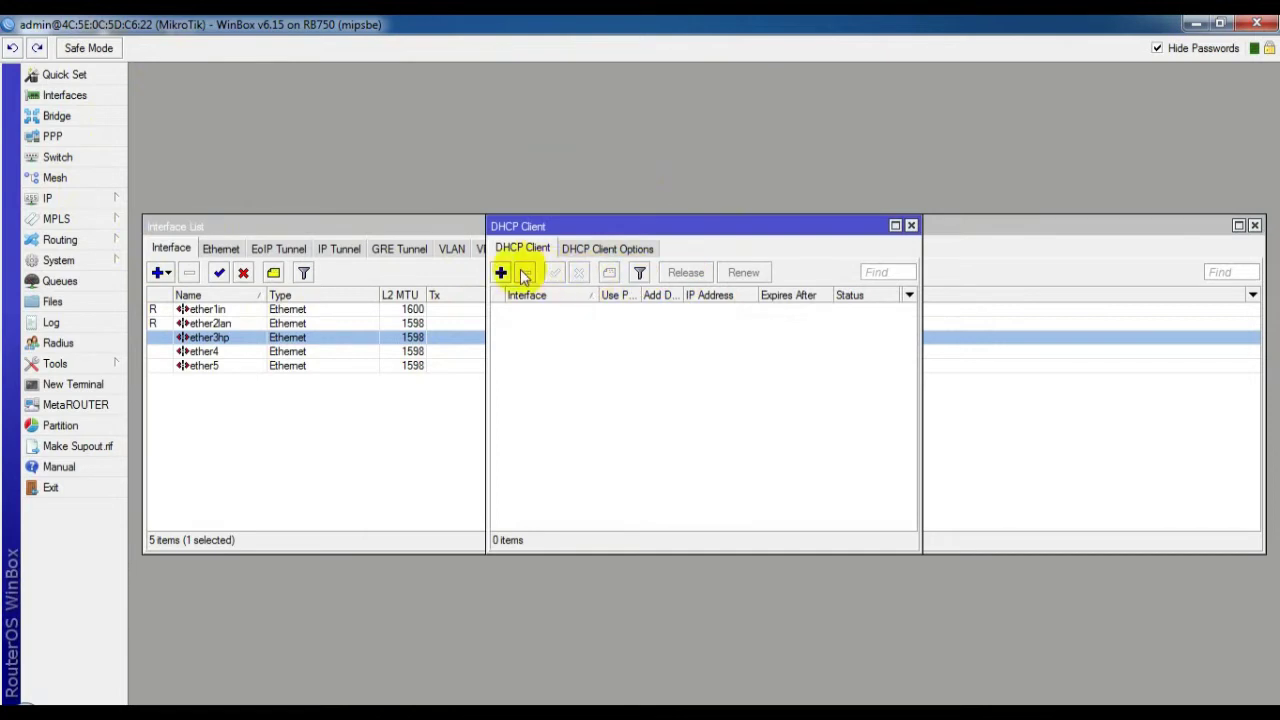
{"action": "left_click", "coordinate": [500, 272]}
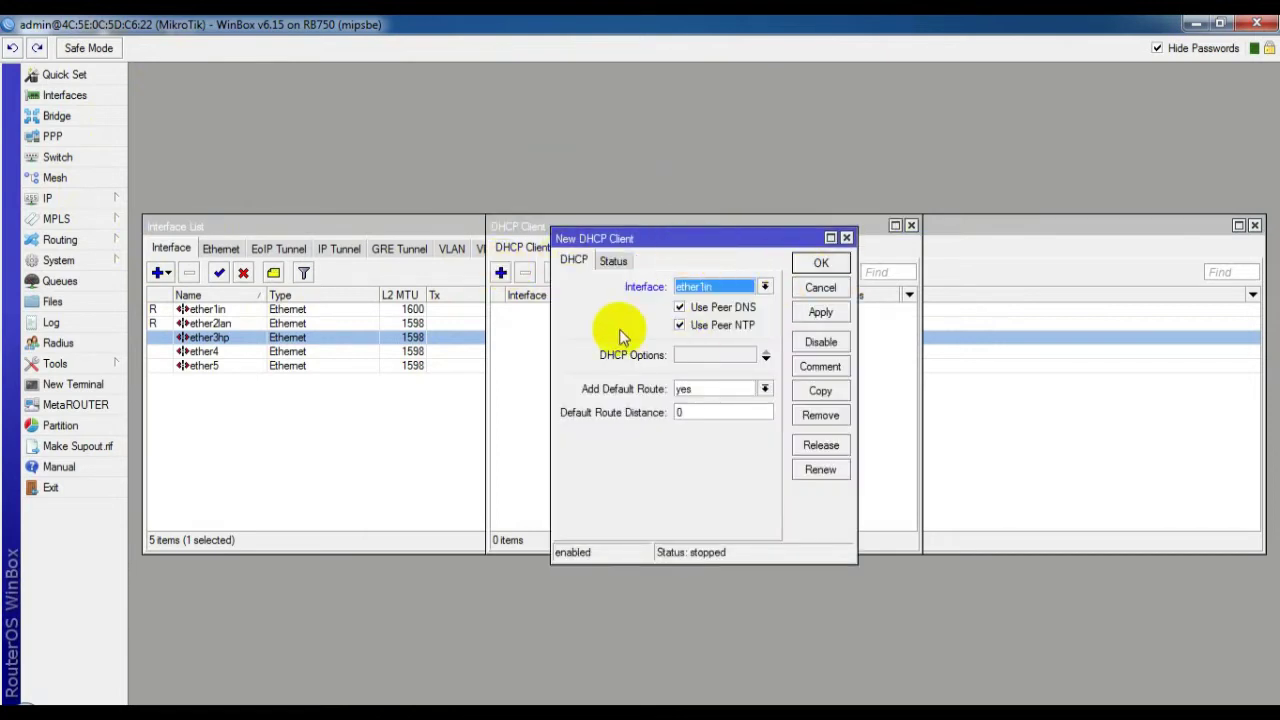
{"action": "left_click", "coordinate": [818, 265]}
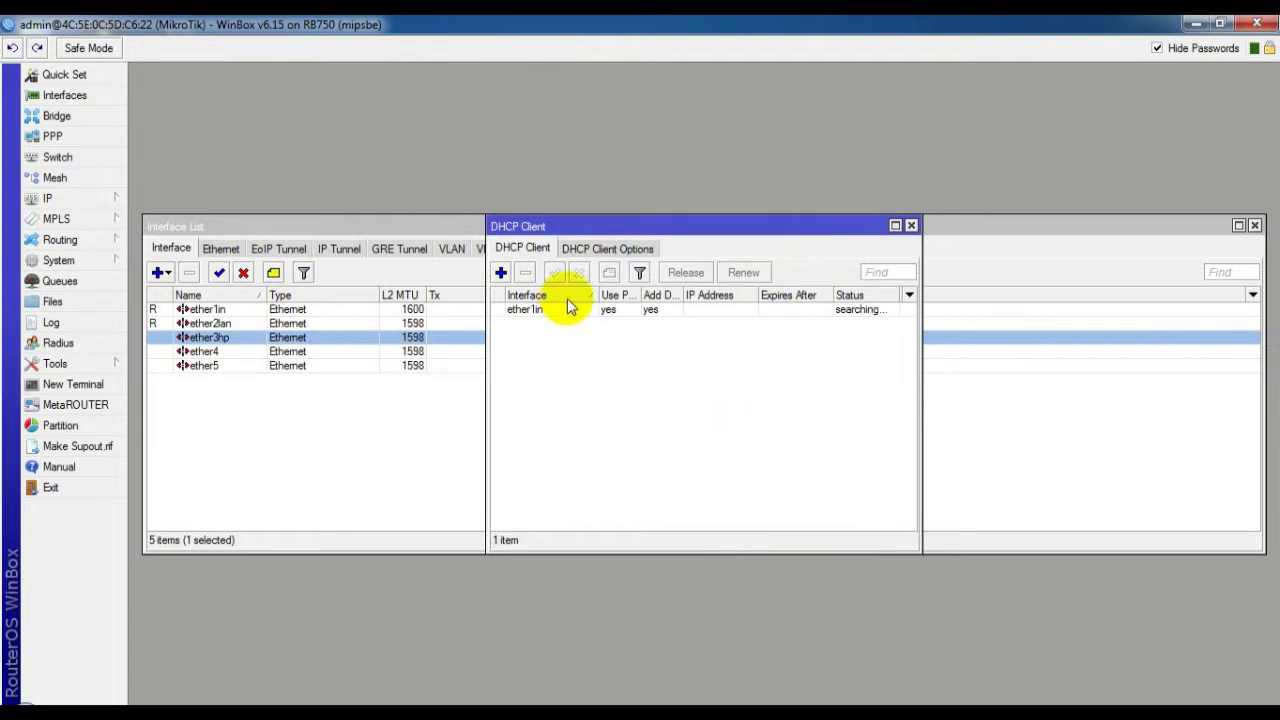
{"action": "left_click", "coordinate": [757, 308]}
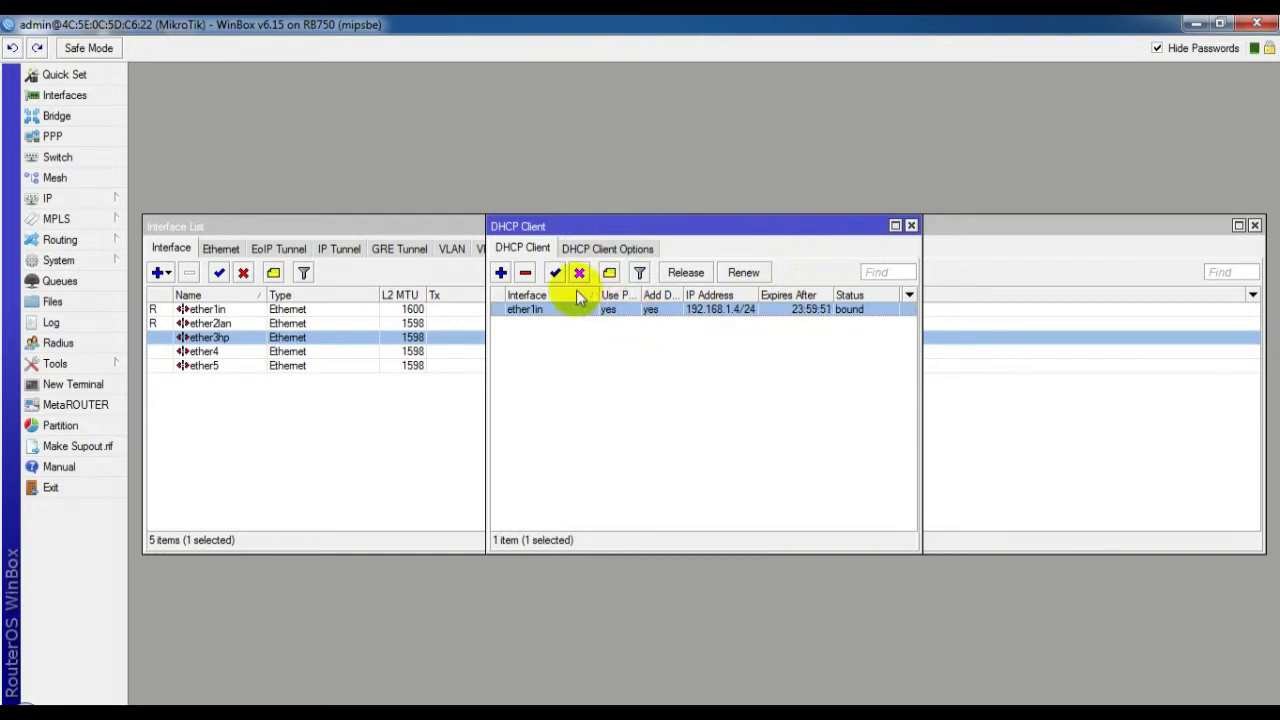
{"action": "left_click", "coordinate": [525, 272]}
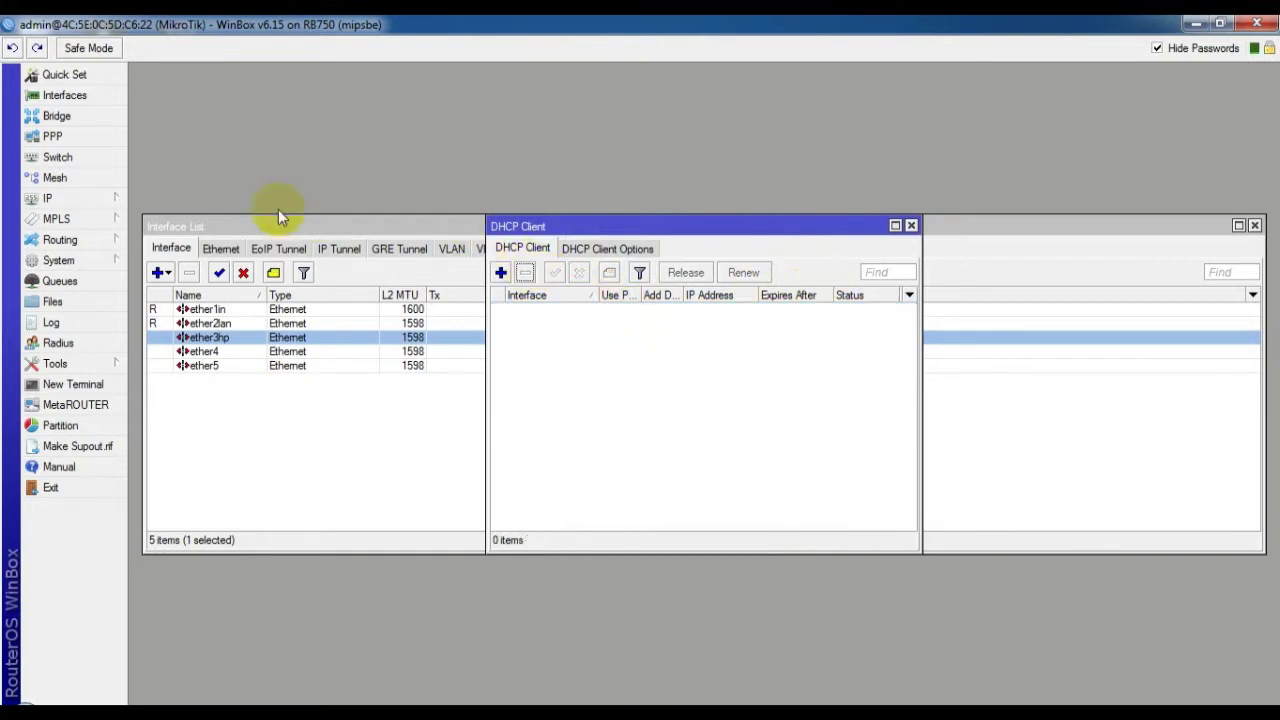
{"action": "left_click", "coordinate": [72, 198]}
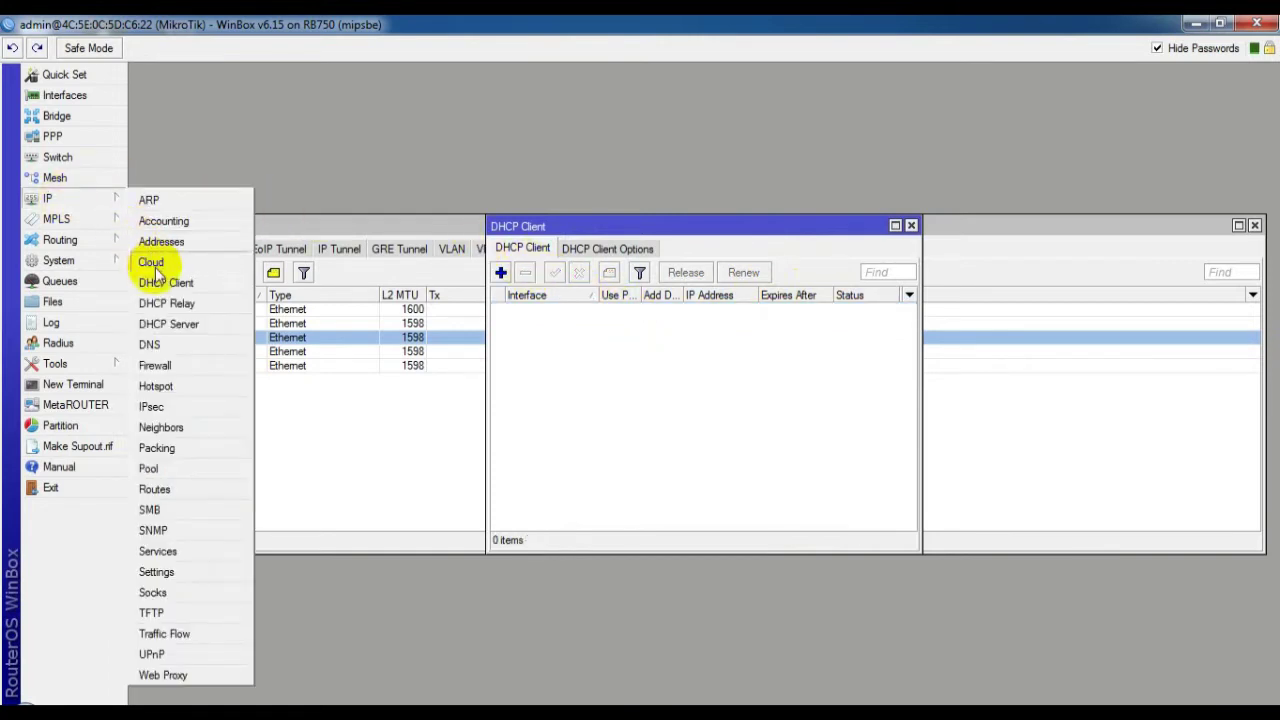
Add IP address 192.168.1.4/24 on ether1in
{"action": "left_click", "coordinate": [161, 241]}
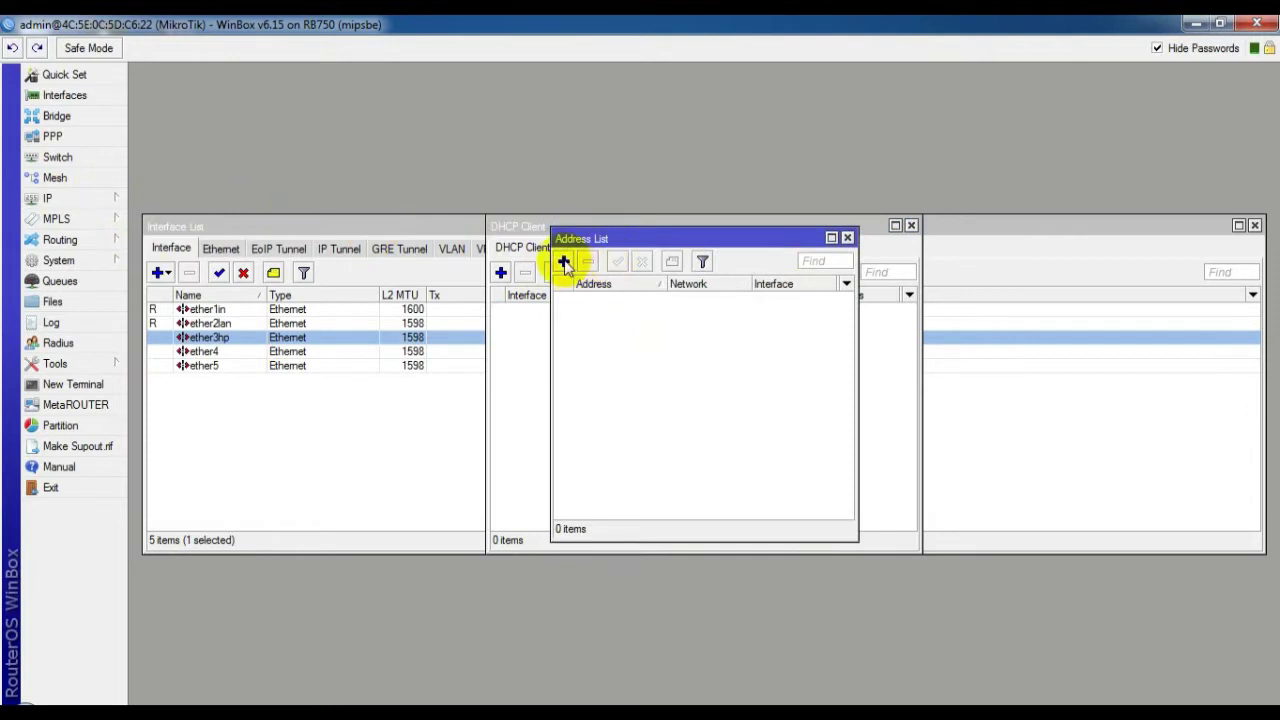
{"action": "left_click", "coordinate": [564, 263]}
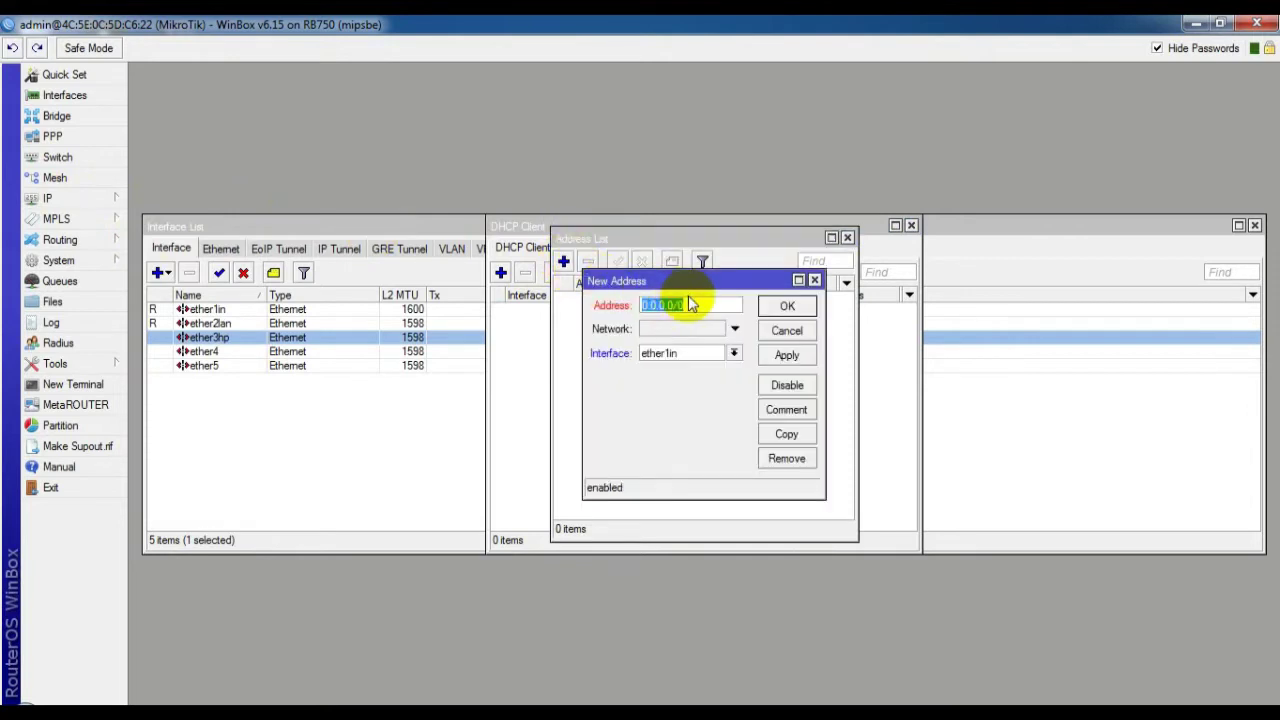
{"action": "key", "text": "BackSpace"}
{"action": "type", "text": ".4/24"}
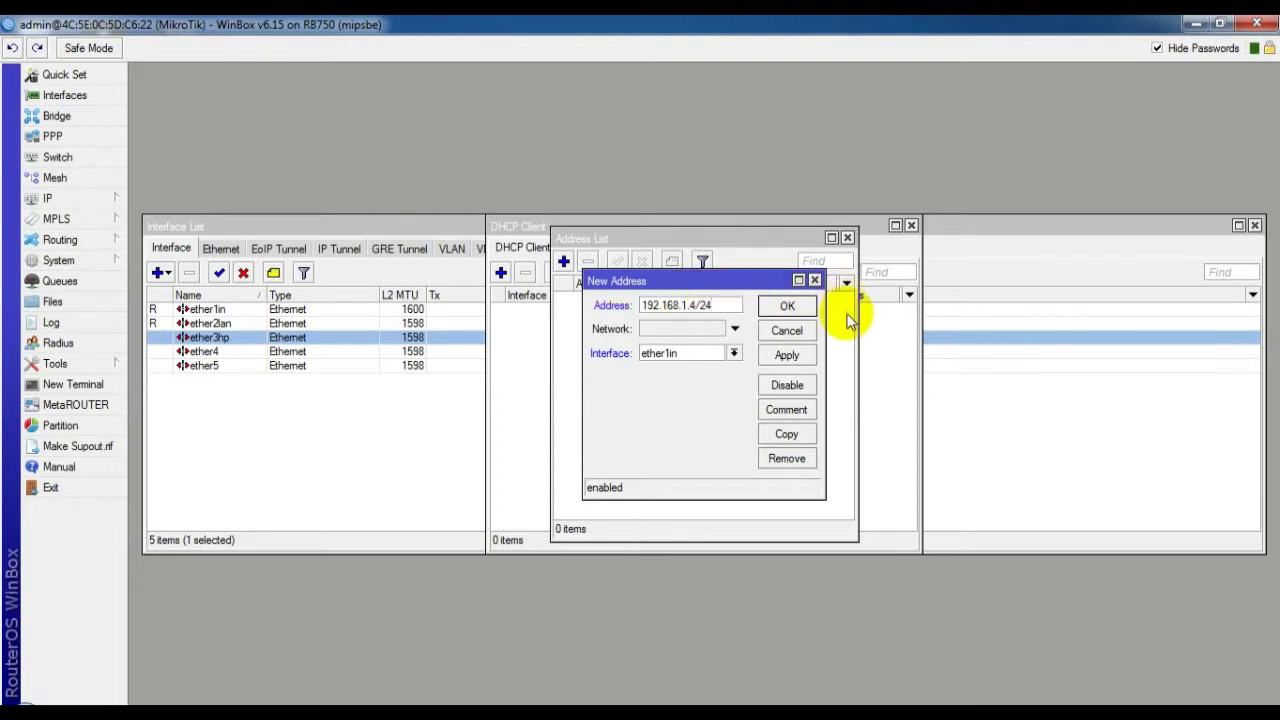
{"action": "left_click", "coordinate": [786, 306]}
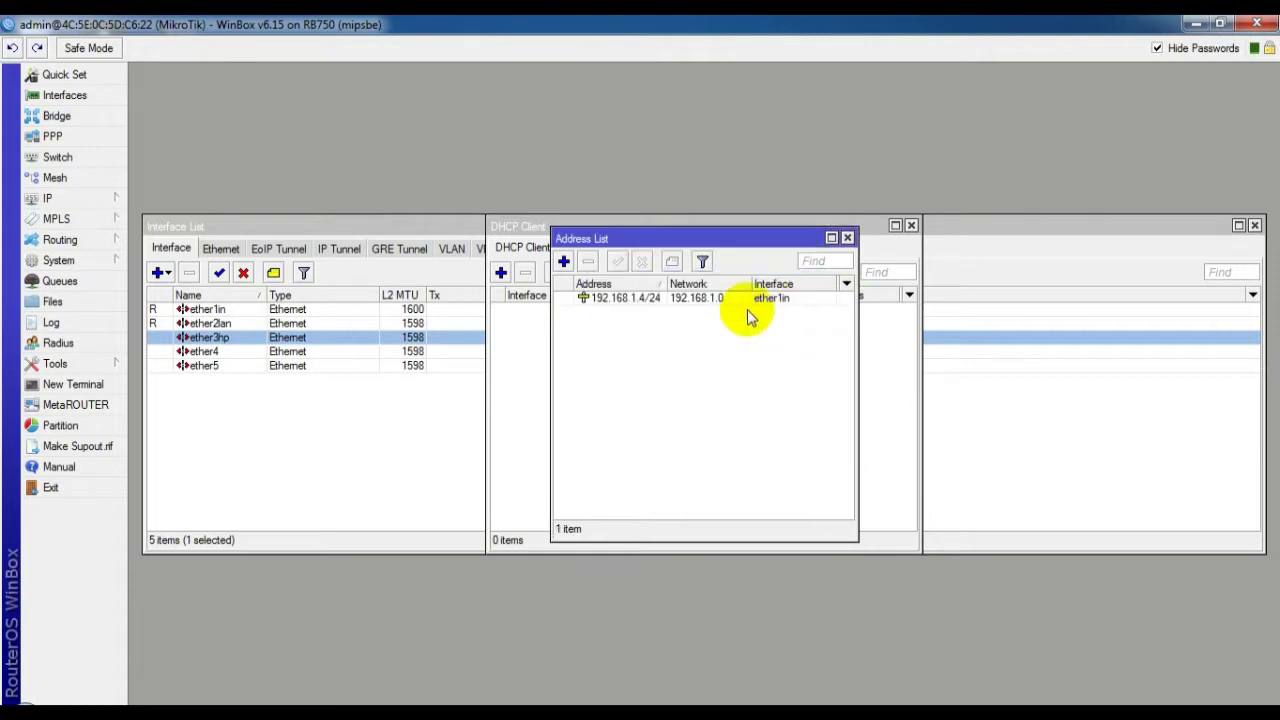
Add 192.168.100.1/25 on ether2lan and 192.168.200.1 on ether3hp
{"action": "left_click", "coordinate": [564, 261]}
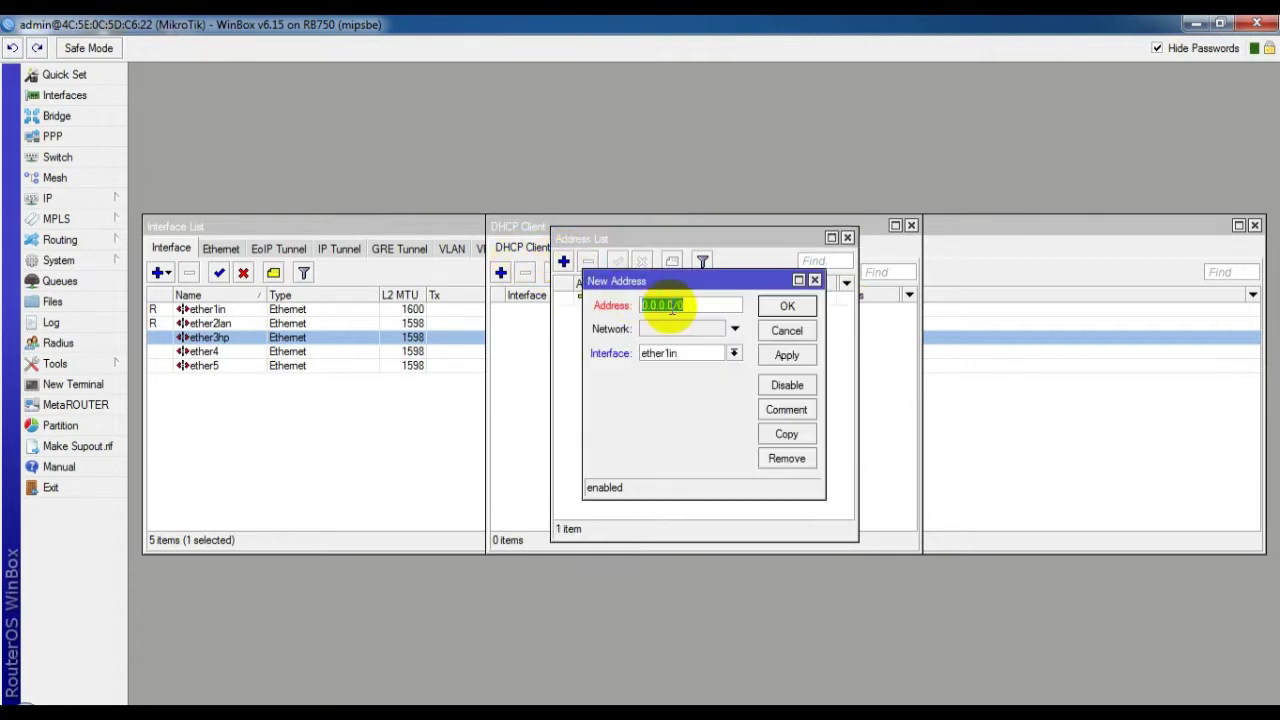
{"action": "left_click", "coordinate": [704, 353]}
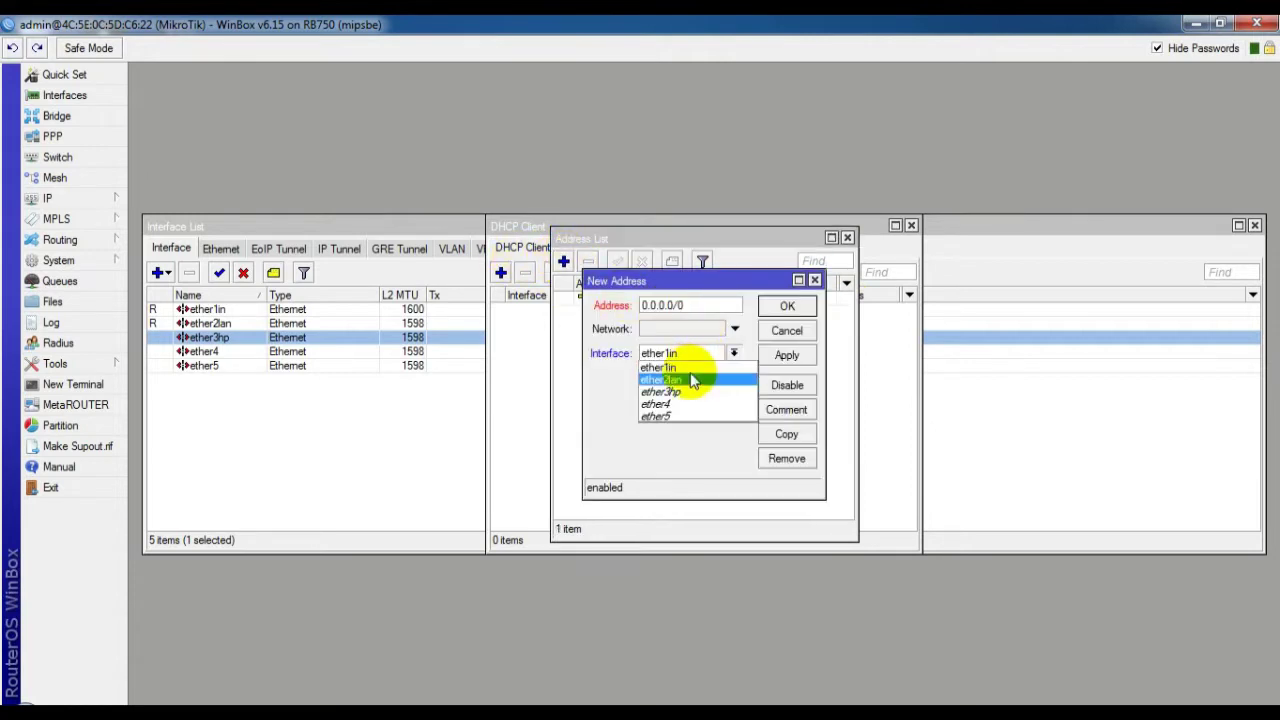
{"action": "left_click", "coordinate": [692, 382]}
{"action": "double_click", "coordinate": [667, 305]}
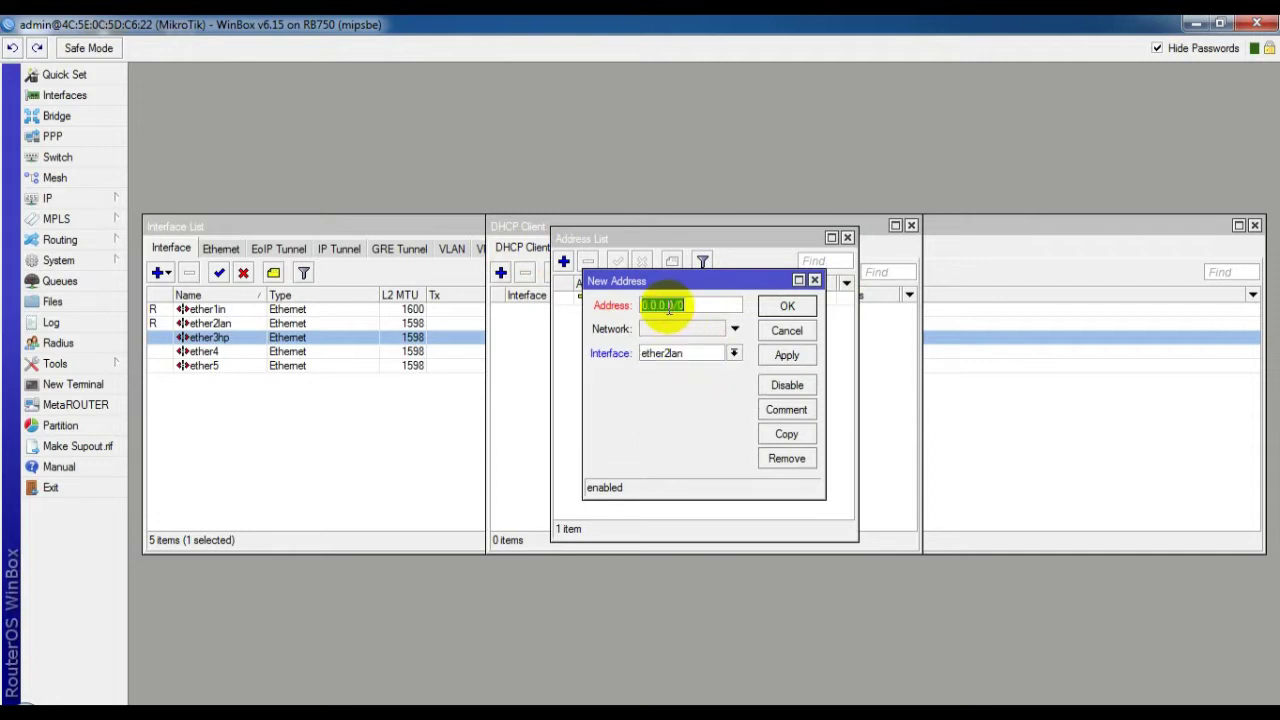
{"action": "key", "text": "BackSpace"}
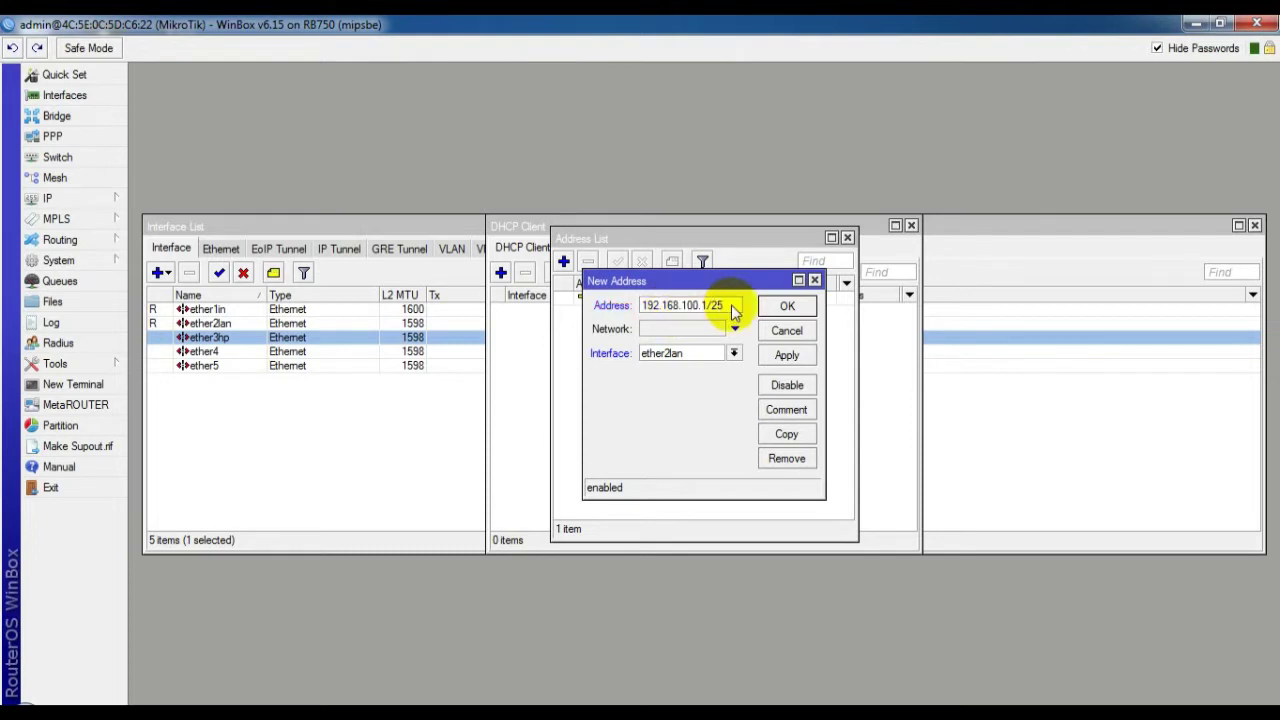
{"action": "left_click", "coordinate": [783, 306]}
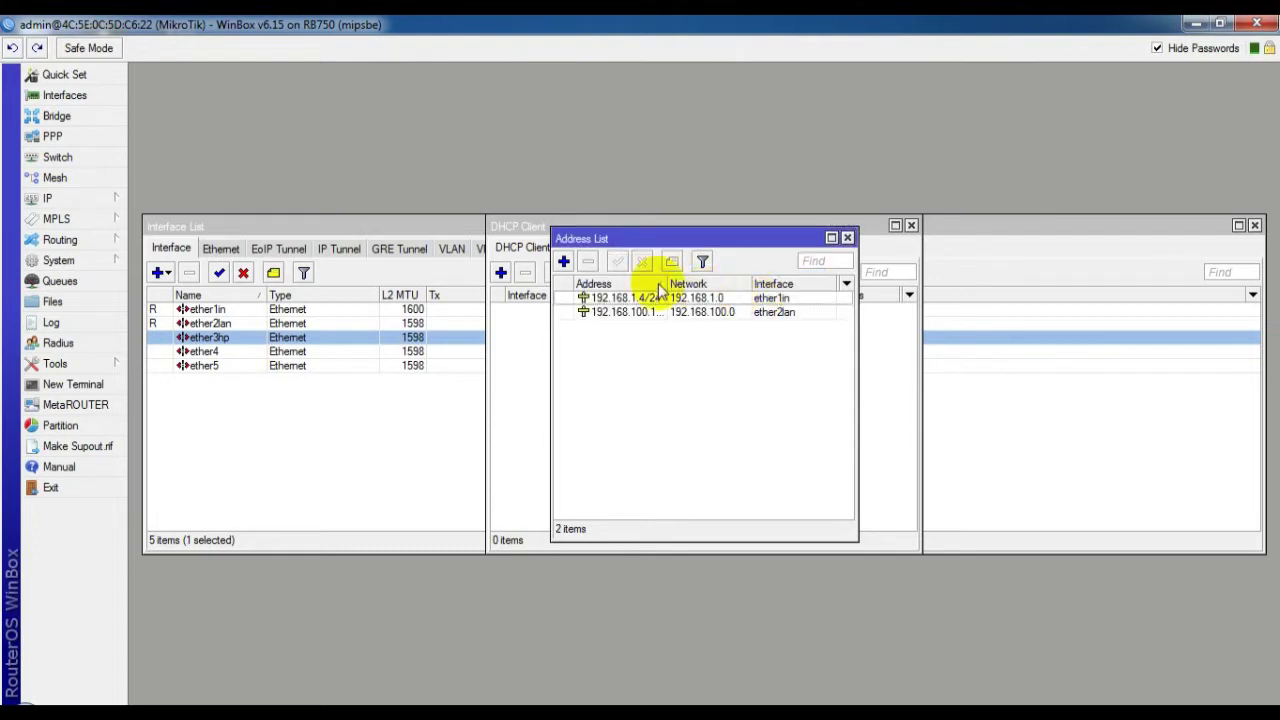
{"action": "left_click", "coordinate": [563, 262]}
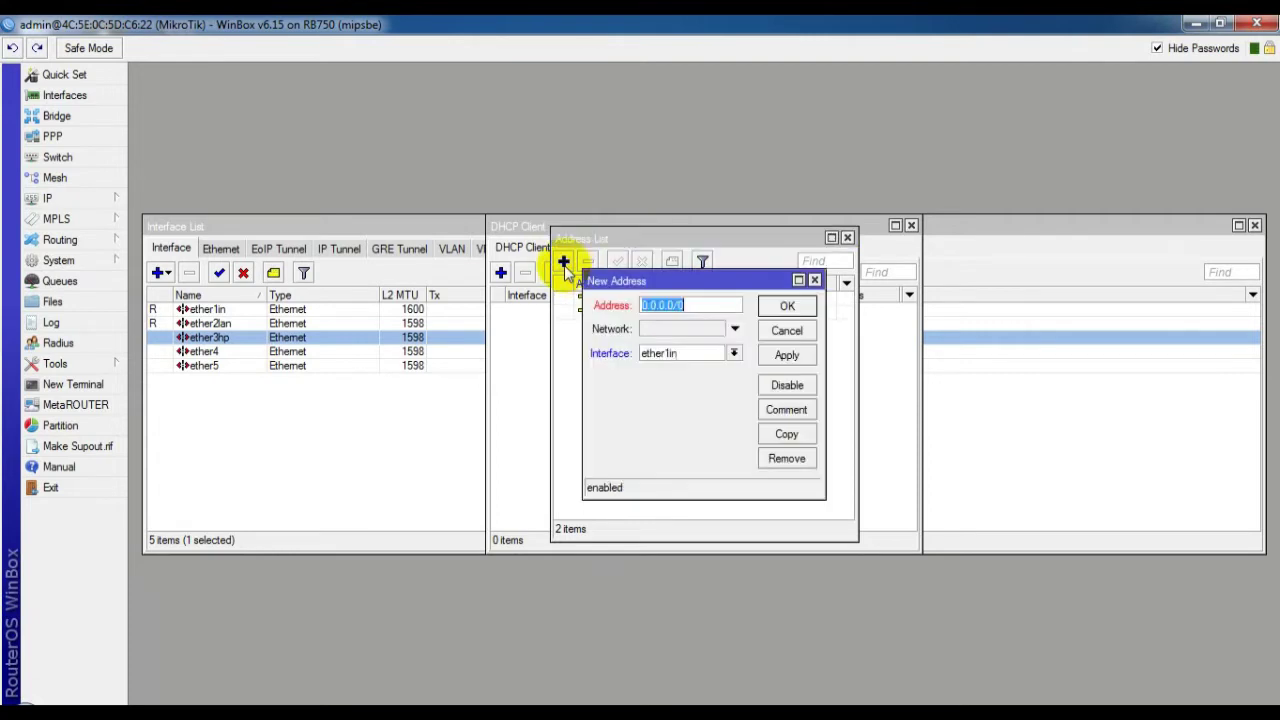
{"action": "left_click", "coordinate": [650, 304]}
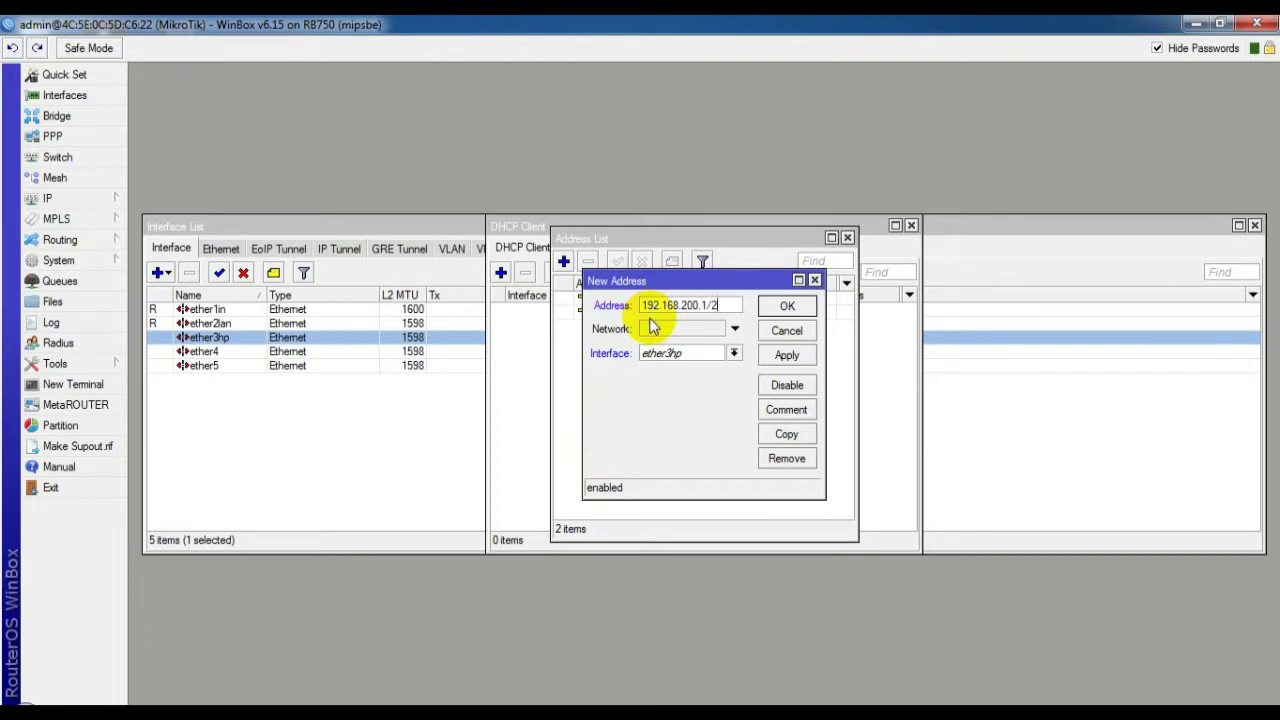
{"action": "left_click", "coordinate": [786, 306]}
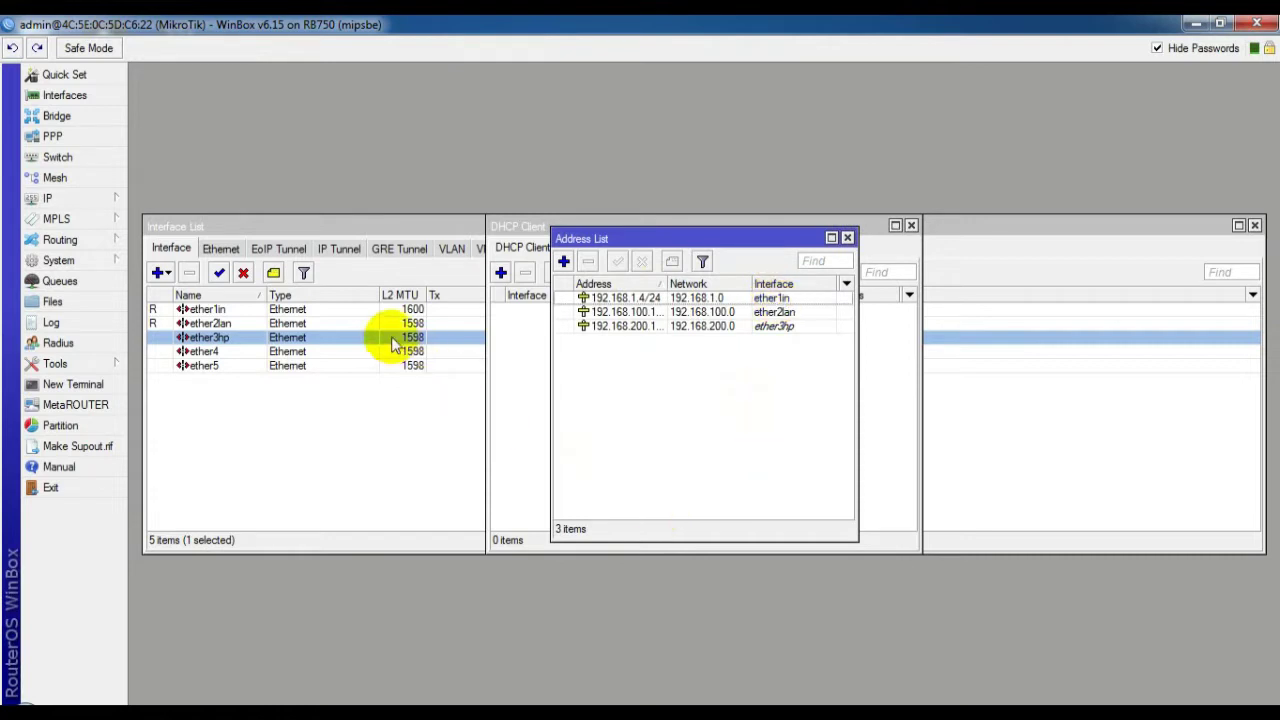
{"action": "left_click", "coordinate": [50, 199]}
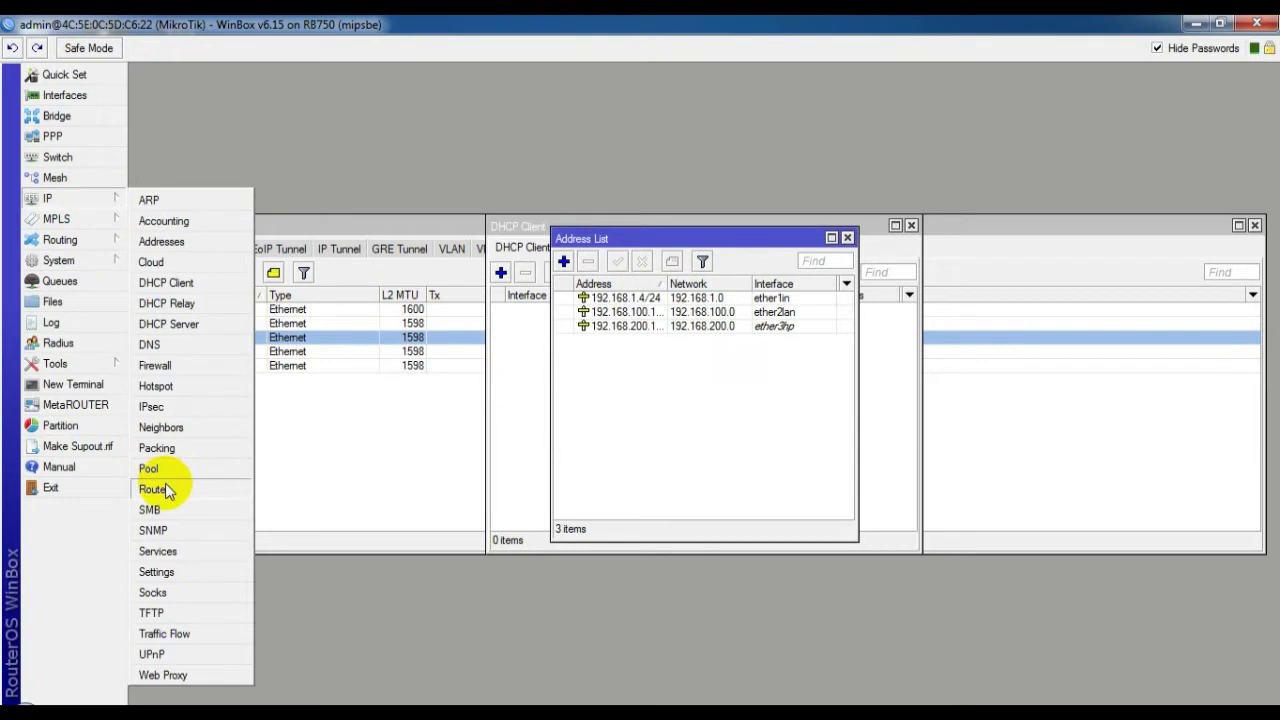
Add a default route 0.0.0.0/0 with gateway 192.168.1.1
{"action": "left_click", "coordinate": [166, 487]}
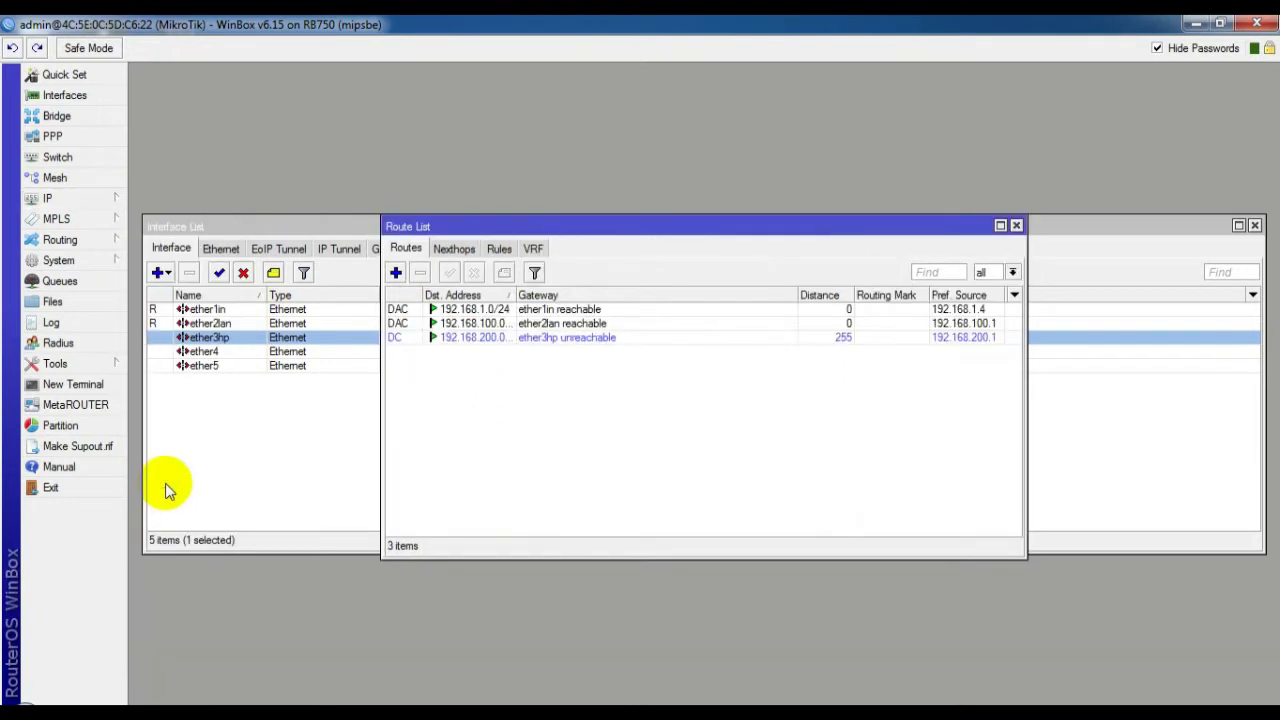
{"action": "left_click", "coordinate": [395, 273]}
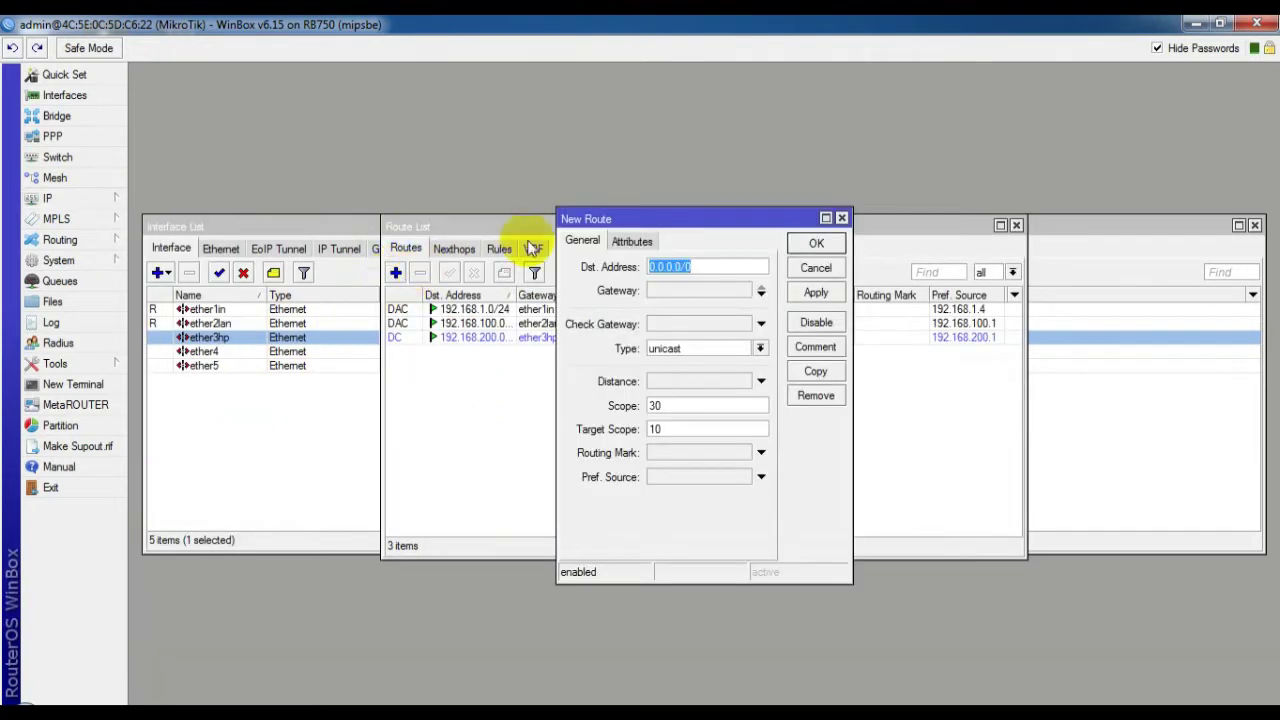
{"action": "left_click", "coordinate": [678, 291]}
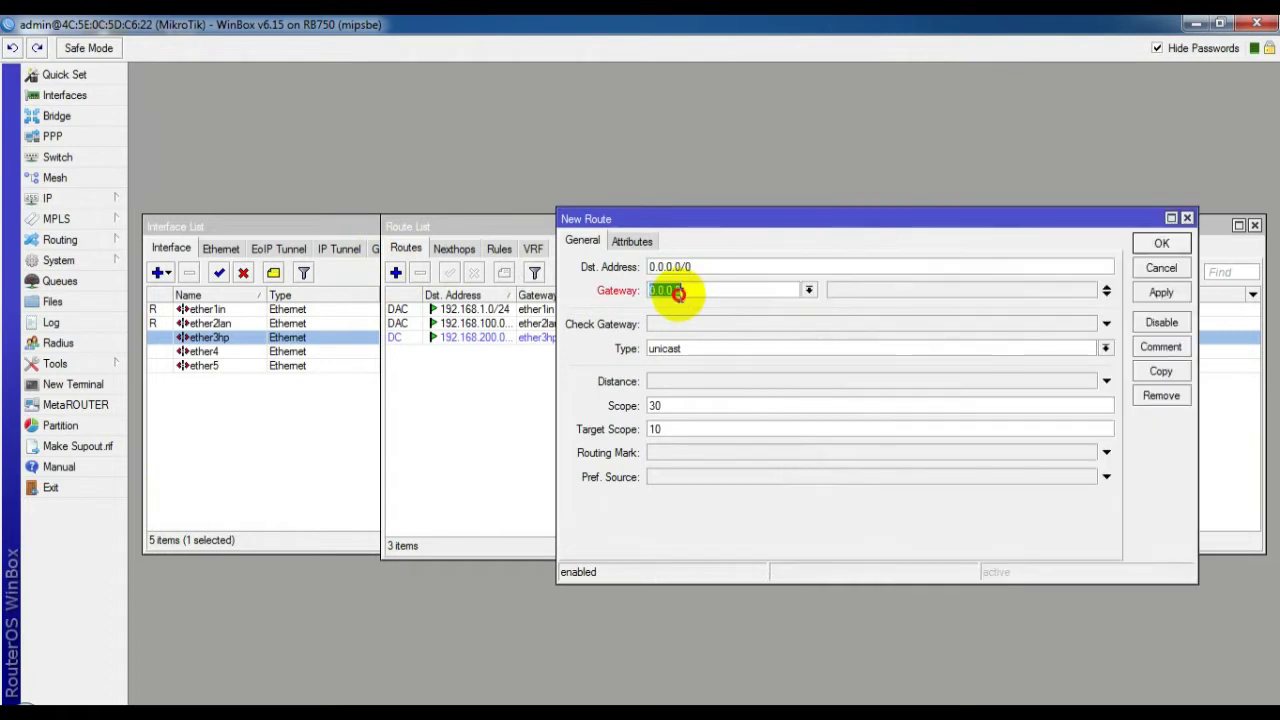
{"action": "key", "text": "BackSpace"}
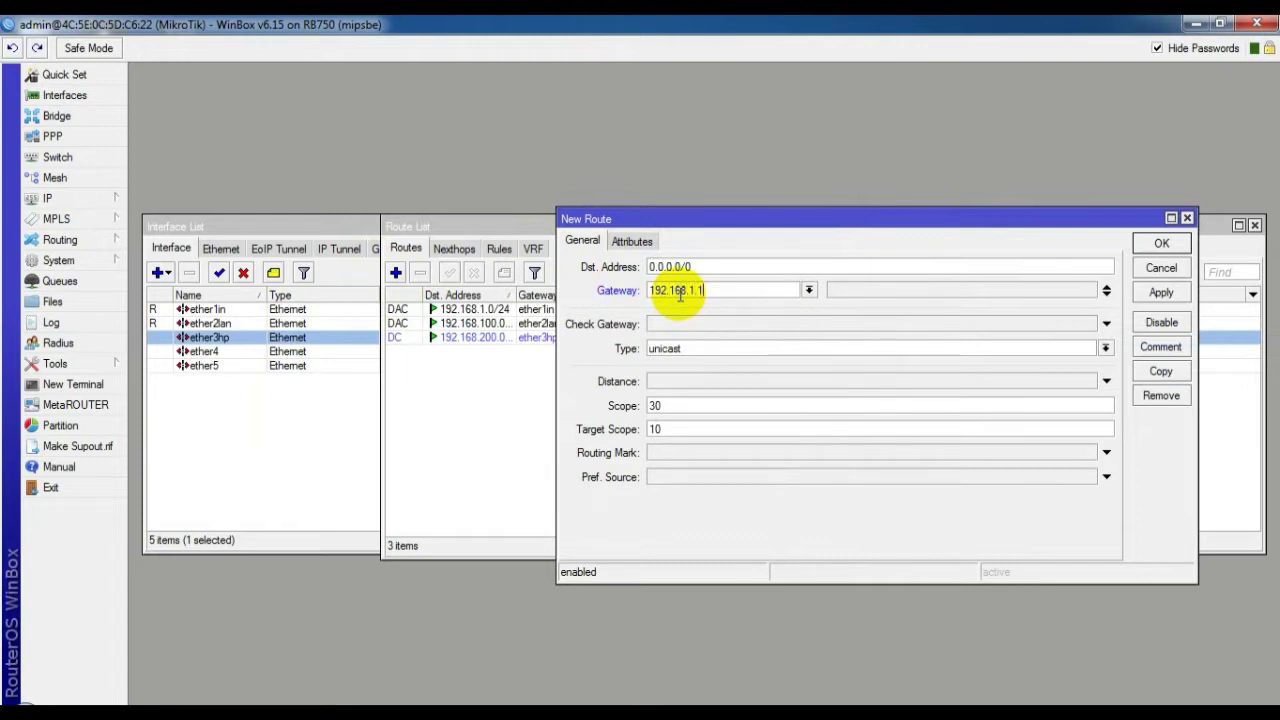
{"action": "left_click", "coordinate": [1161, 293]}
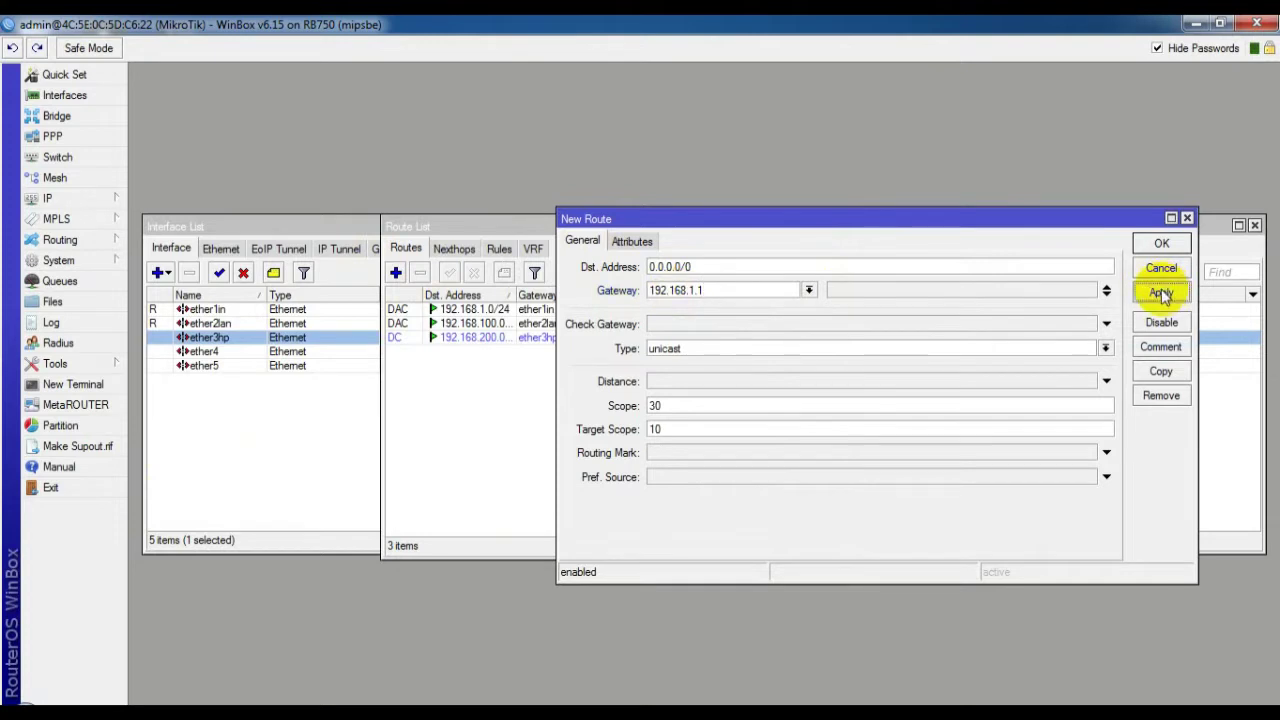
{"action": "left_click", "coordinate": [1150, 246]}
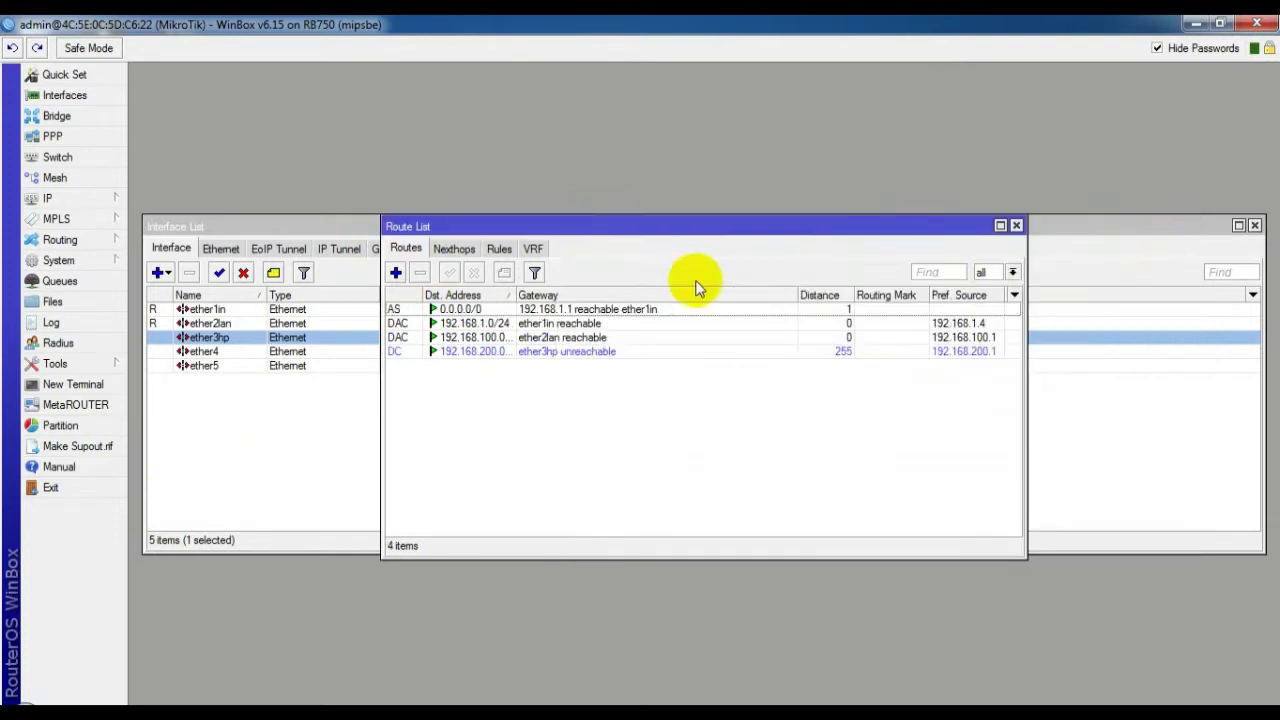
Set the router's DNS servers to 192.168.1.1 and 8.8.8.8 and save
{"action": "left_click", "coordinate": [64, 198]}
{"action": "left_click", "coordinate": [165, 346]}
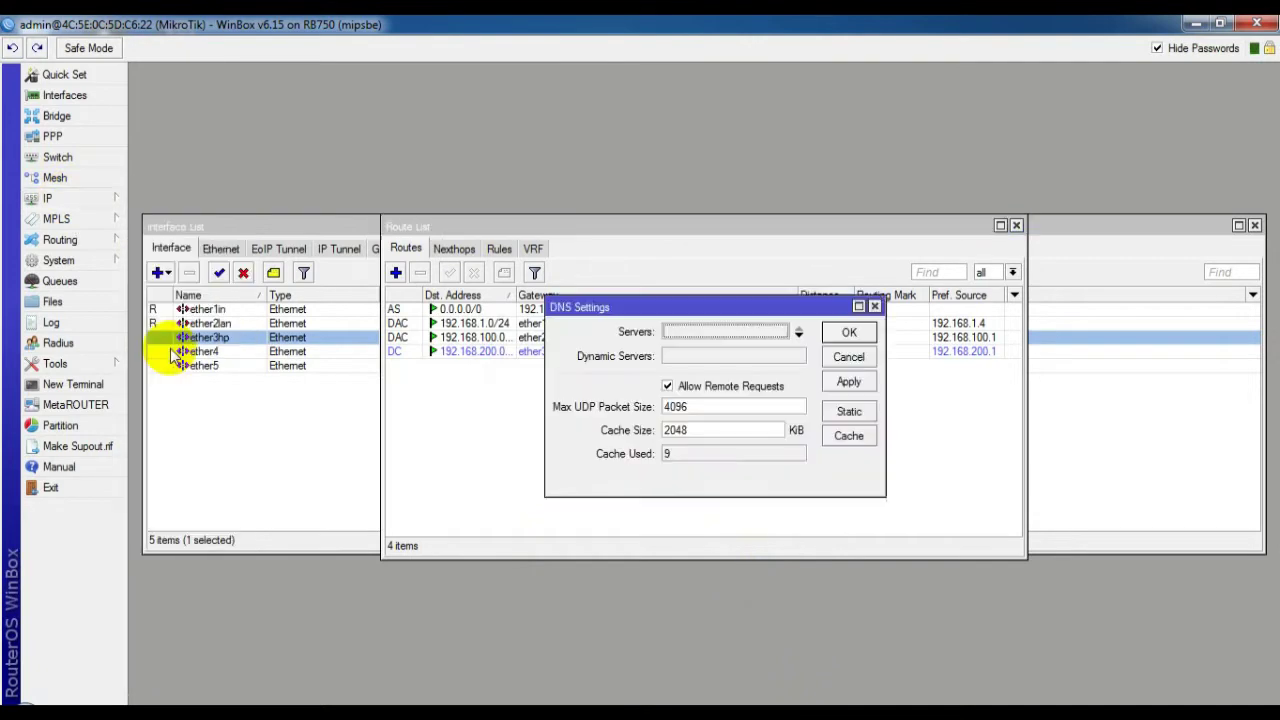
{"action": "left_click", "coordinate": [697, 336]}
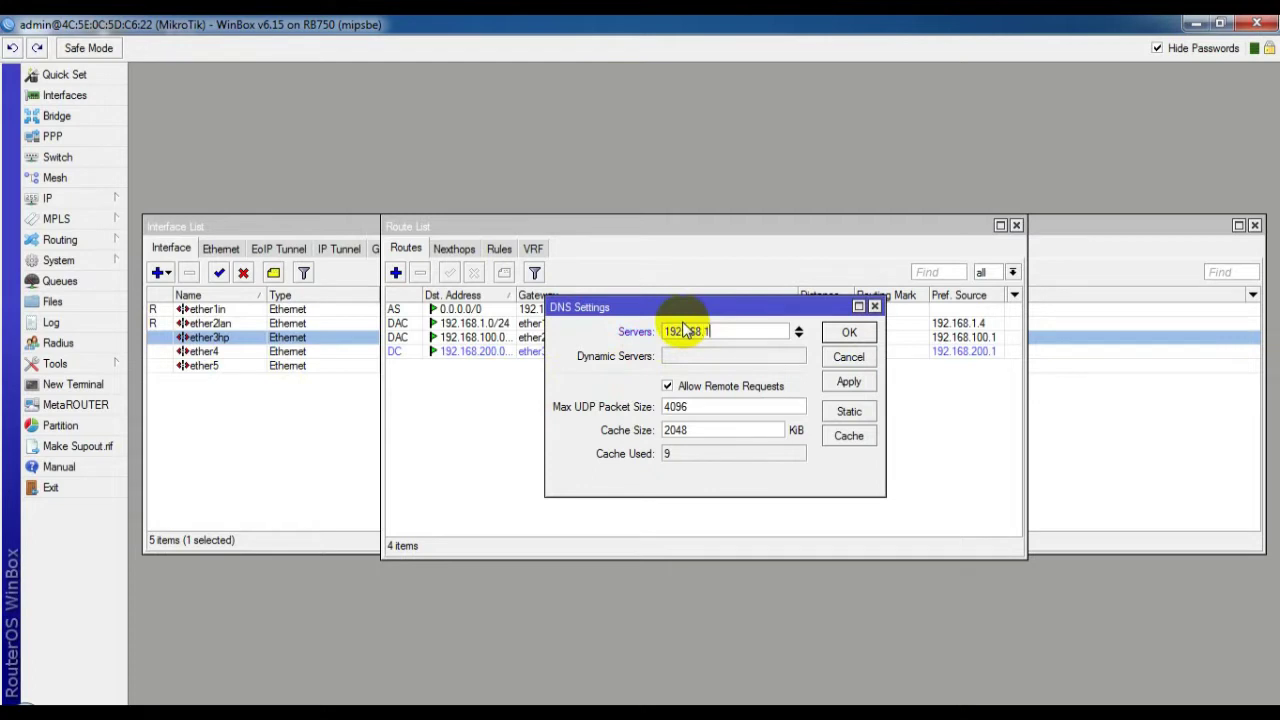
{"action": "type", "text": "1"}
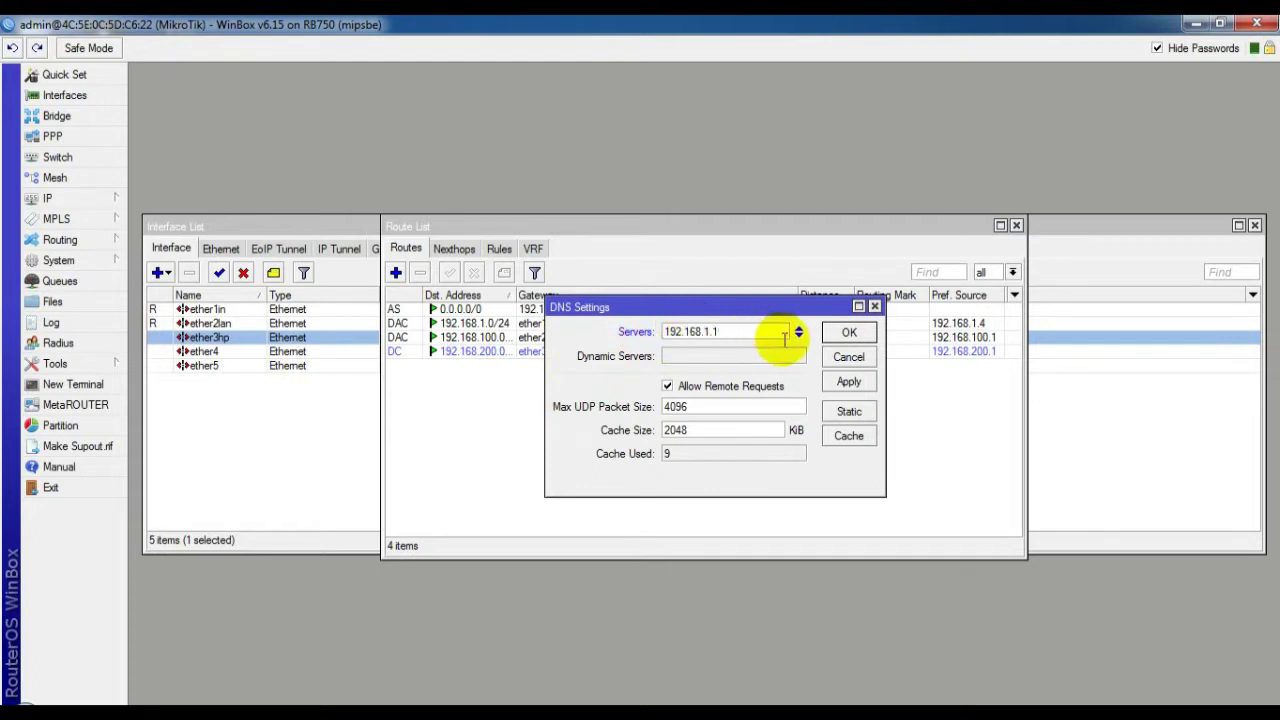
{"action": "left_click", "coordinate": [800, 336]}
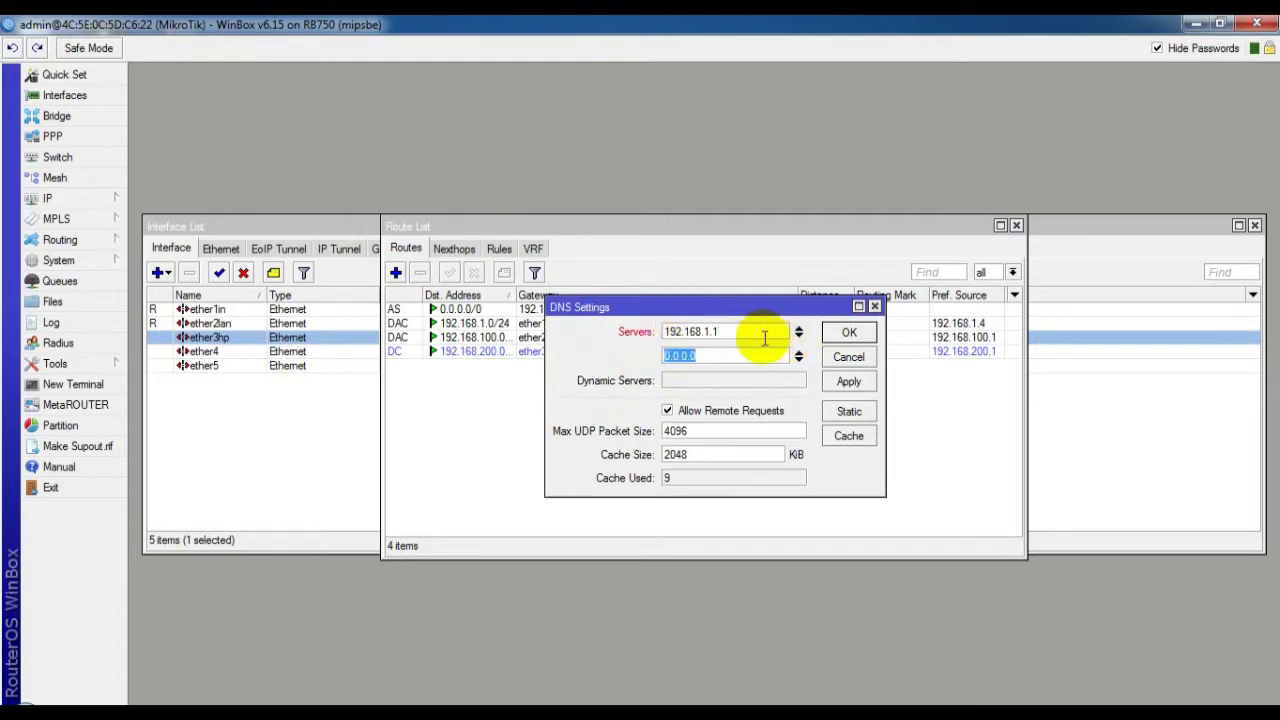
{"action": "key", "text": "BackSpace"}
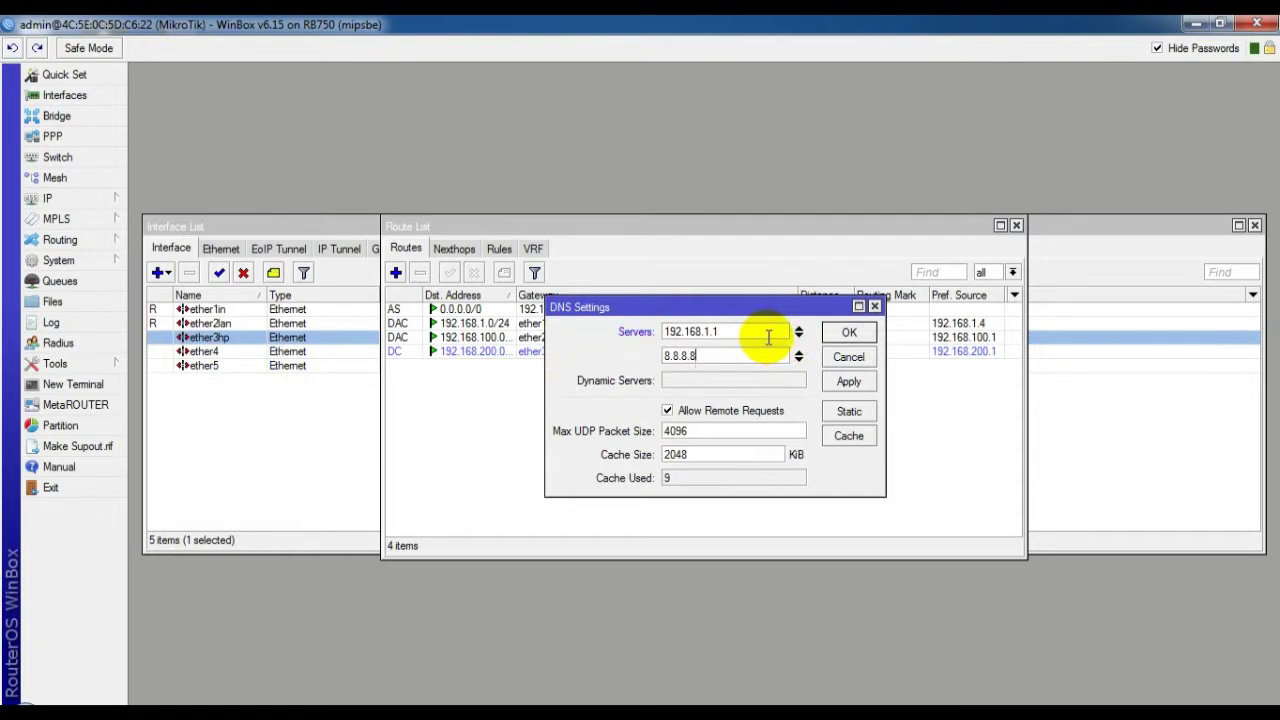
{"action": "left_click", "coordinate": [852, 334]}
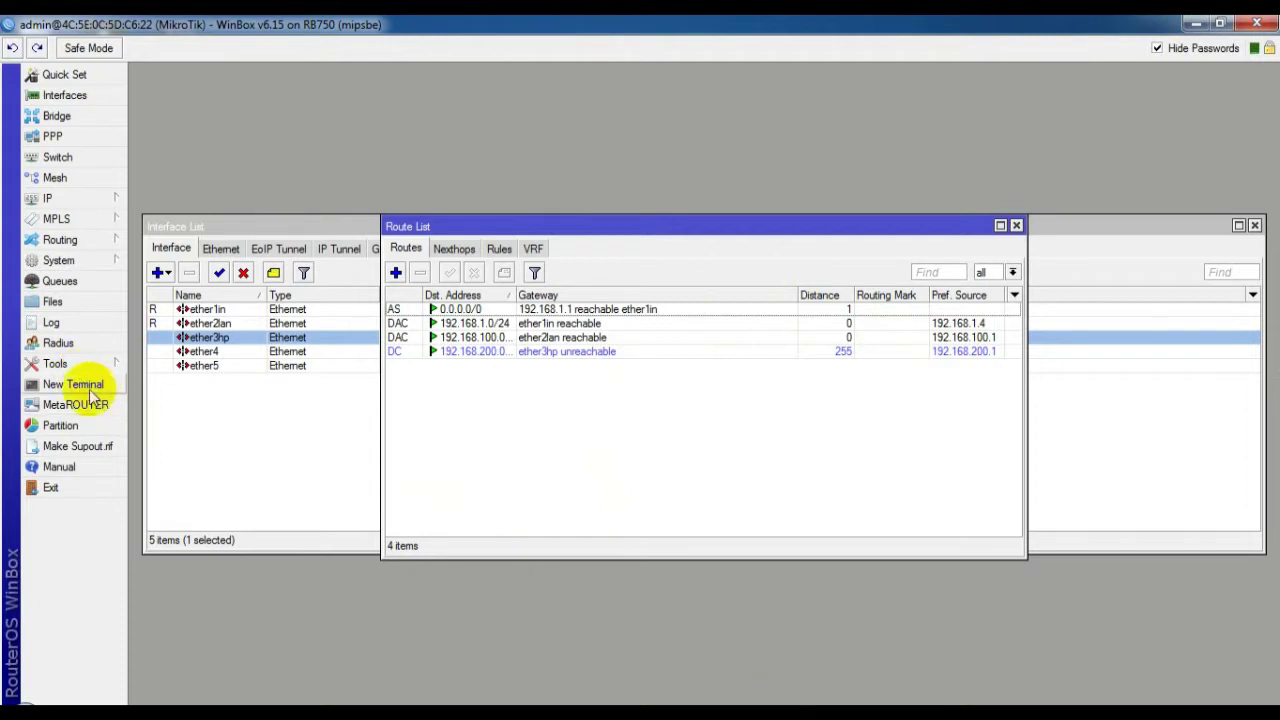
Ping 8.8.8.8 from a new Terminal and stop it with Ctrl+C after replies arrive
{"action": "left_click", "coordinate": [88, 388]}
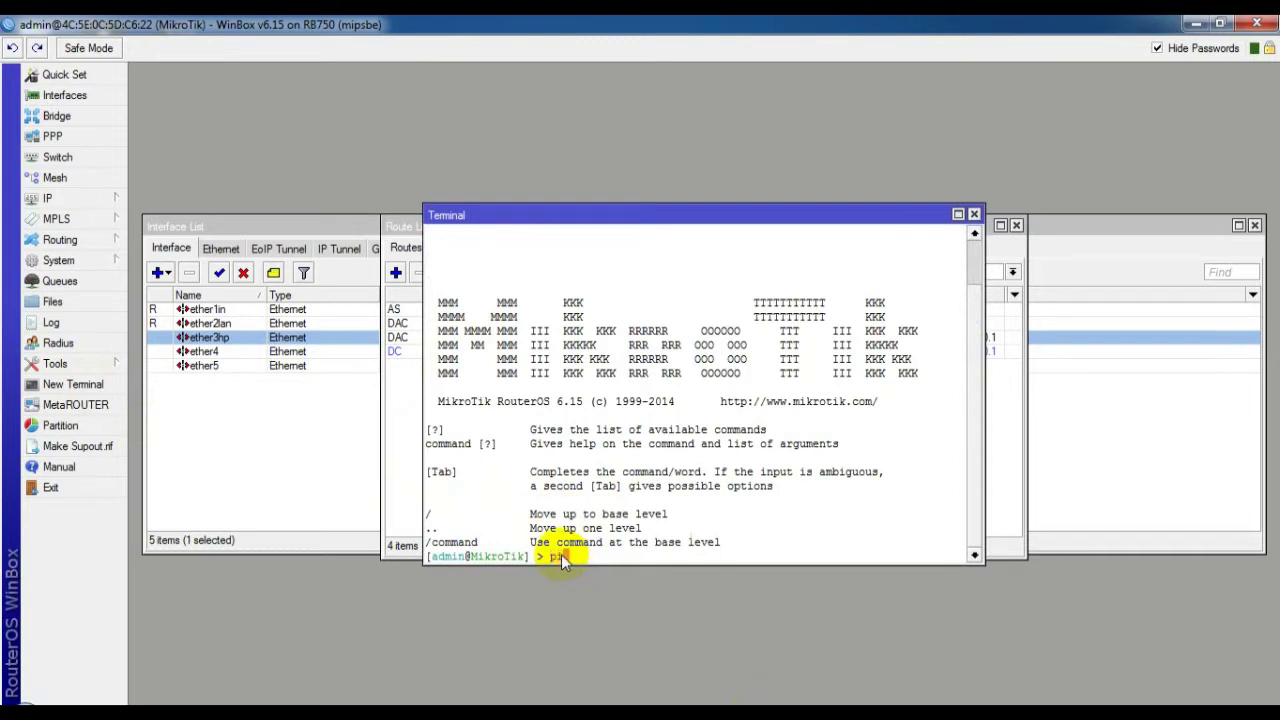
{"action": "type", "text": "ping 8.8.8.8"}
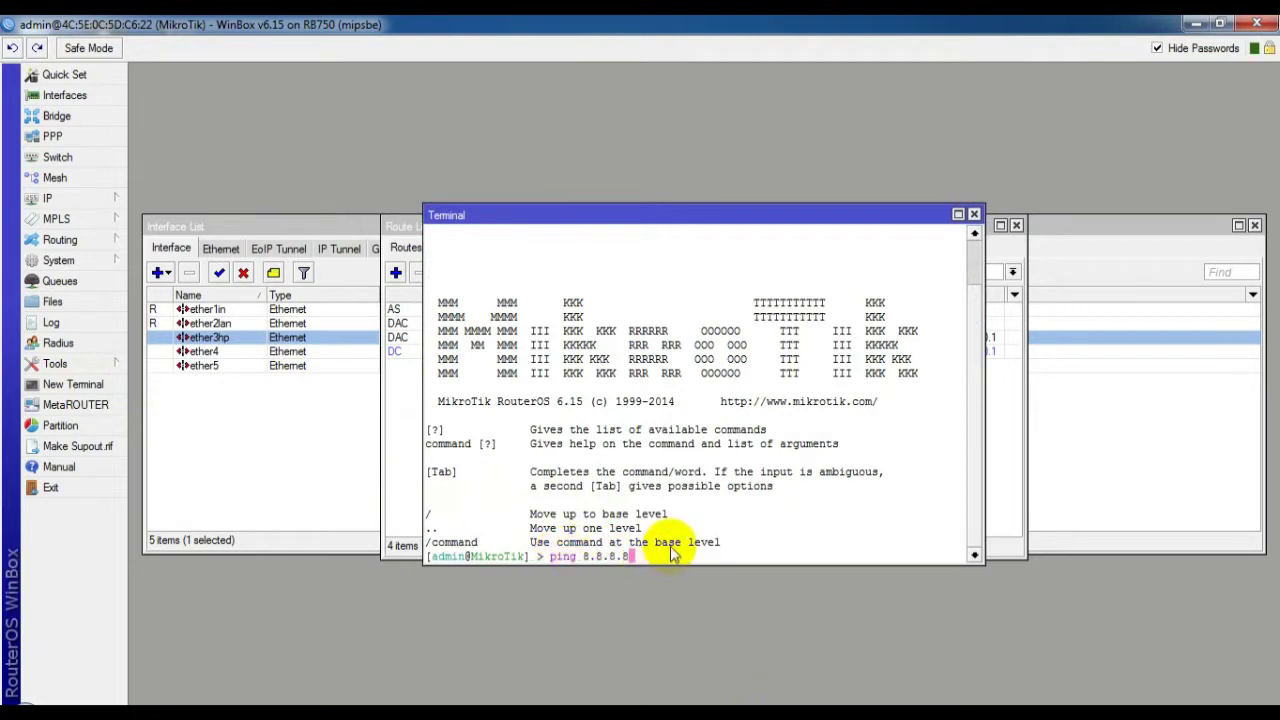
{"action": "key", "text": "Return"}
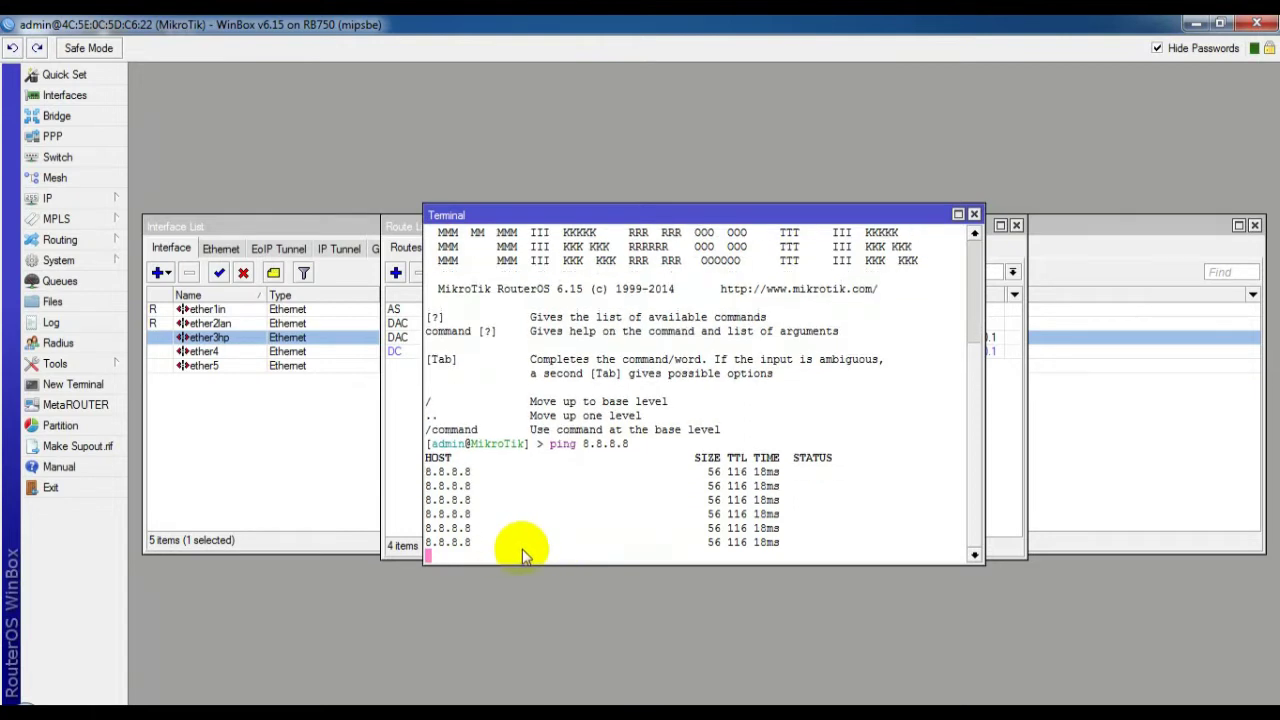
{"action": "key", "text": "ctrl+c"}
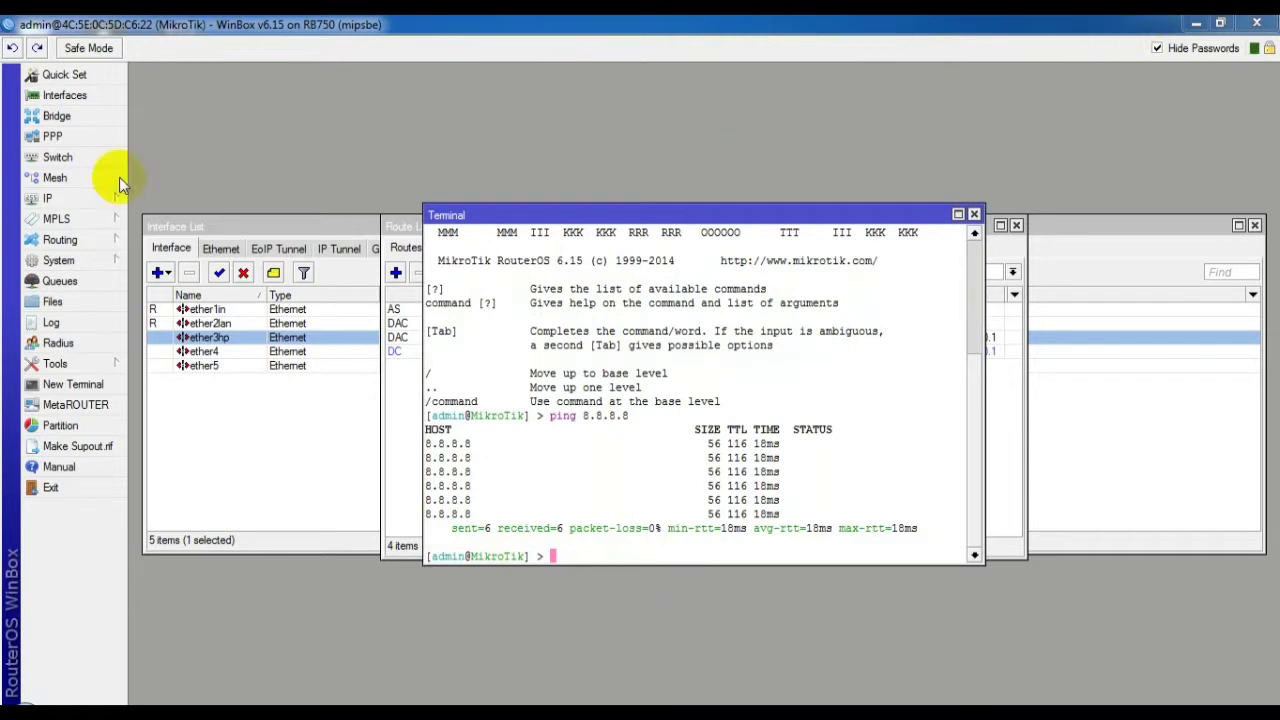
Add a srcnat firewall NAT rule with action masquerade and out-interface ether1in
{"action": "left_click", "coordinate": [58, 198]}
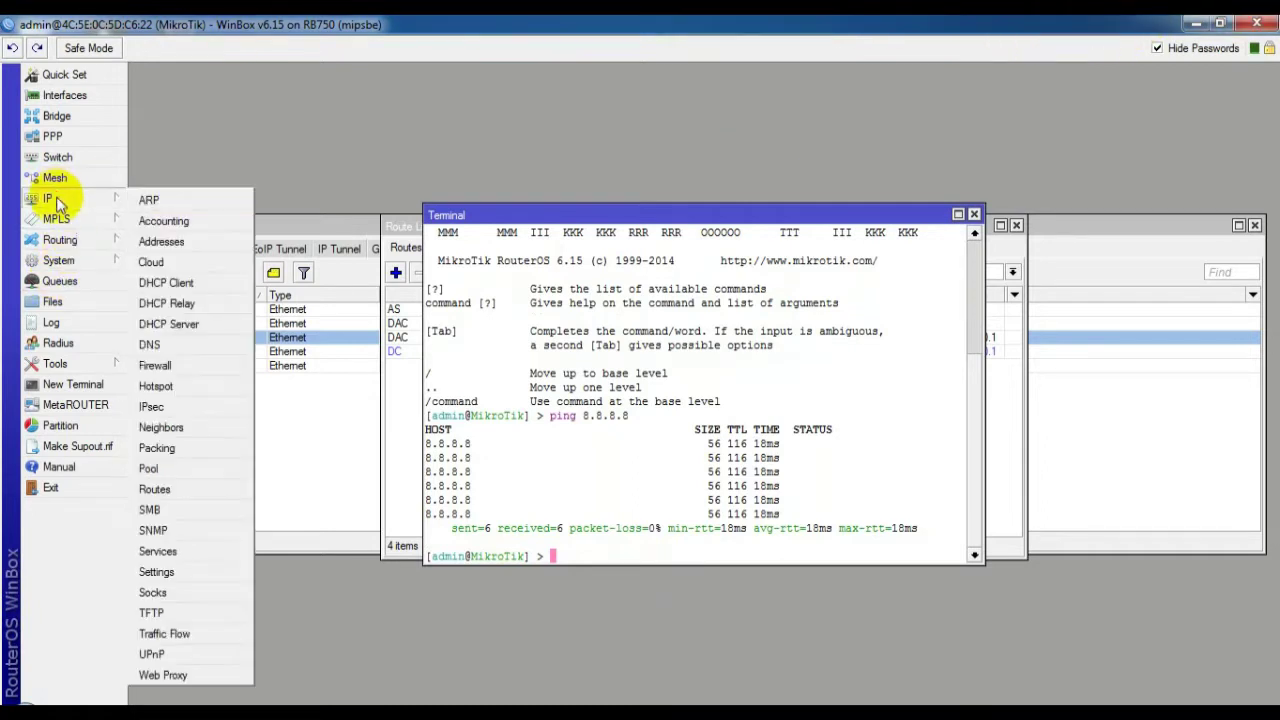
{"action": "left_click", "coordinate": [155, 365]}
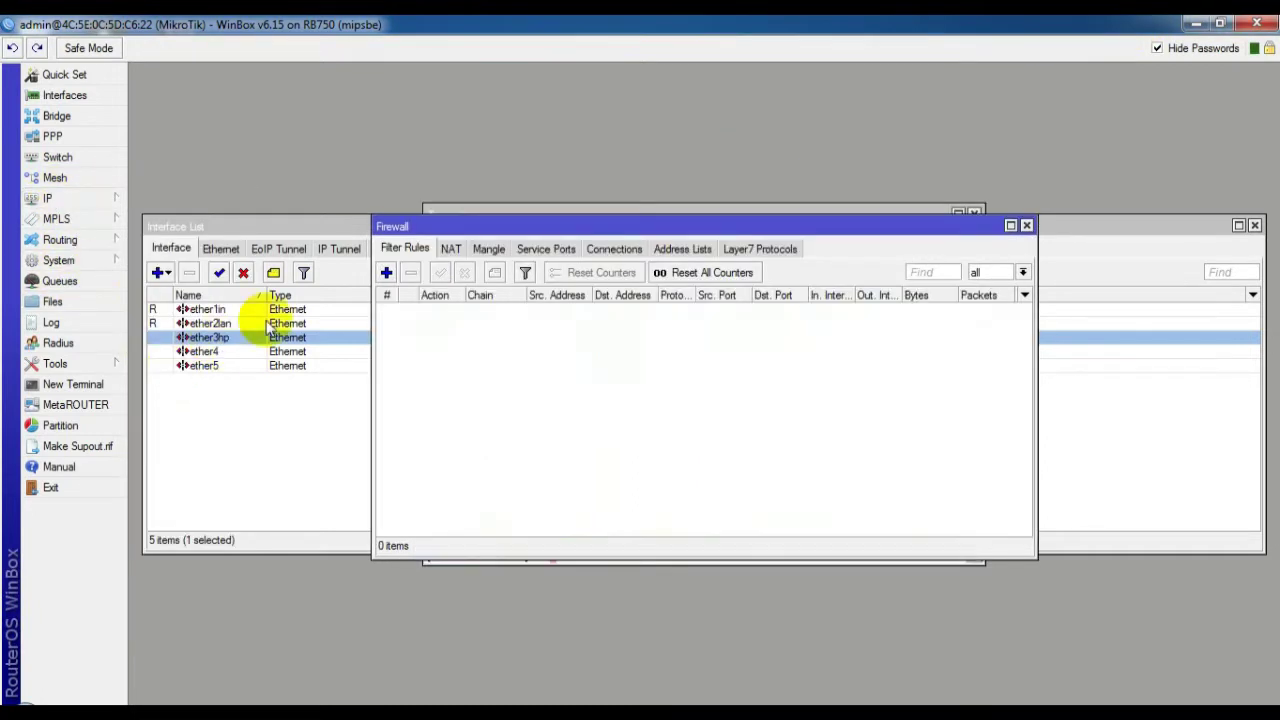
{"action": "left_click", "coordinate": [451, 250]}
{"action": "left_click", "coordinate": [386, 272]}
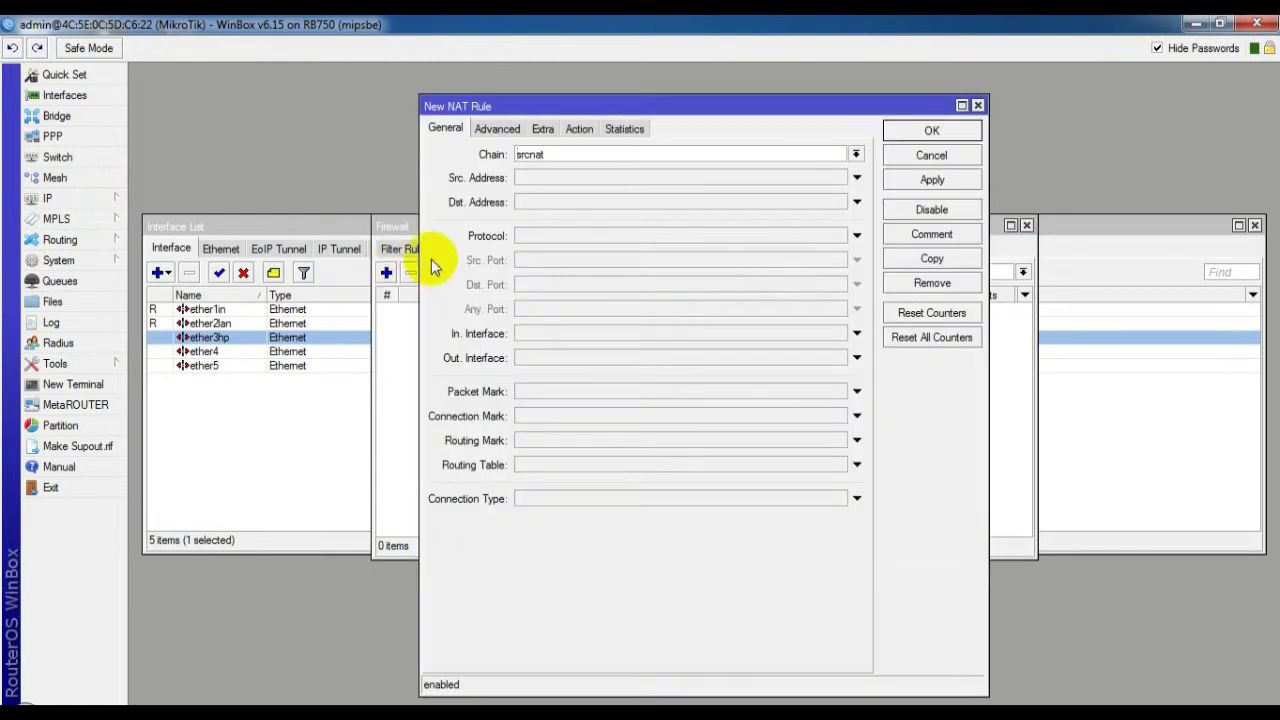
{"action": "left_click", "coordinate": [576, 130]}
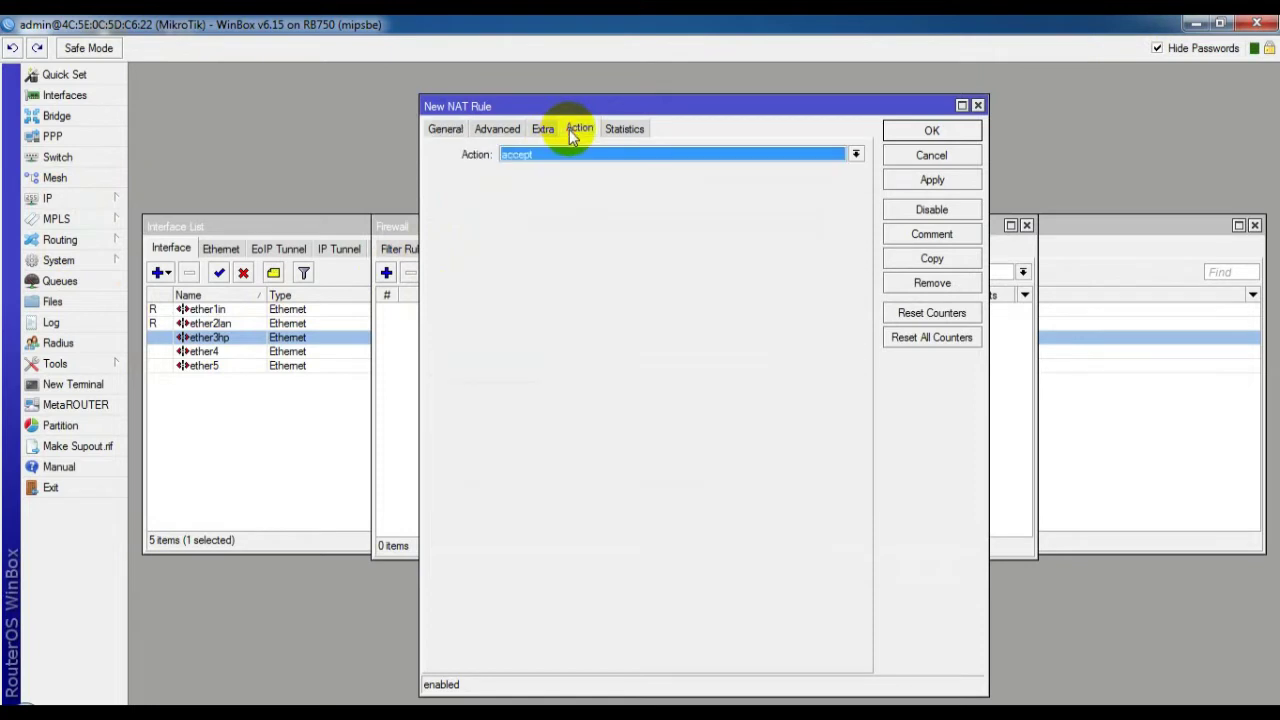
{"action": "left_click", "coordinate": [557, 153]}
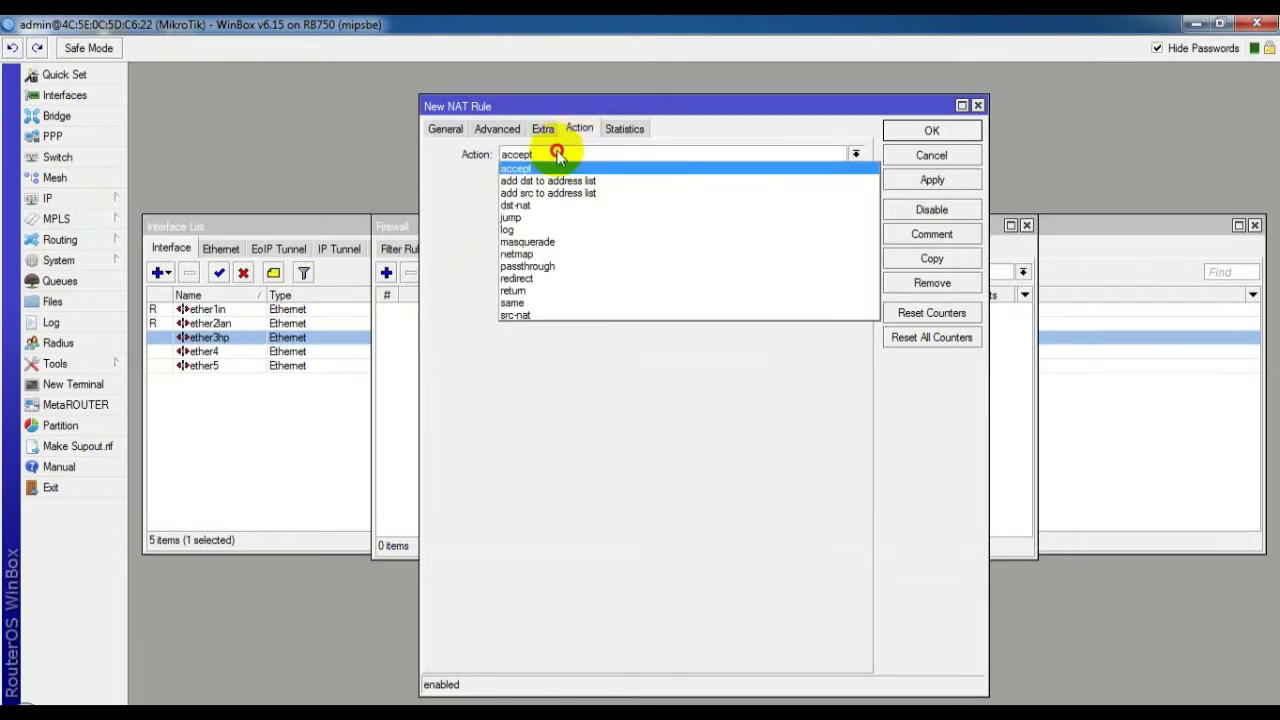
{"action": "left_click", "coordinate": [535, 240]}
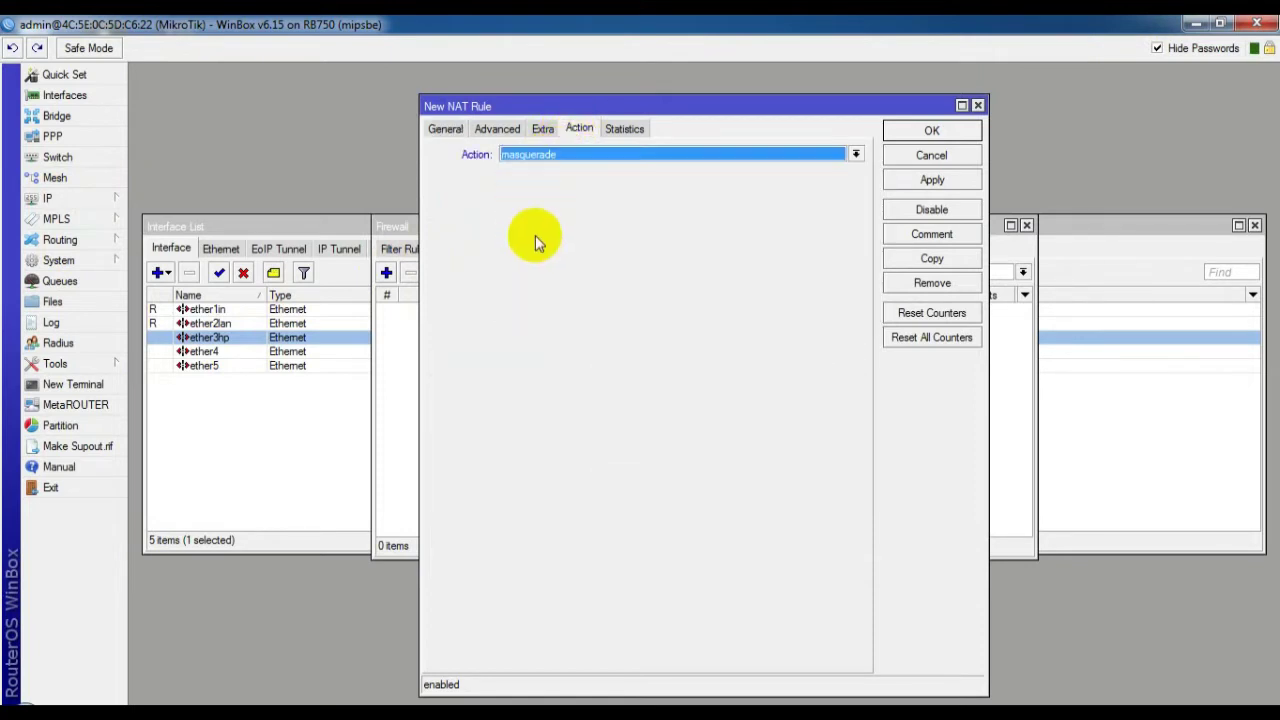
{"action": "left_click", "coordinate": [445, 129]}
{"action": "left_click", "coordinate": [545, 357]}
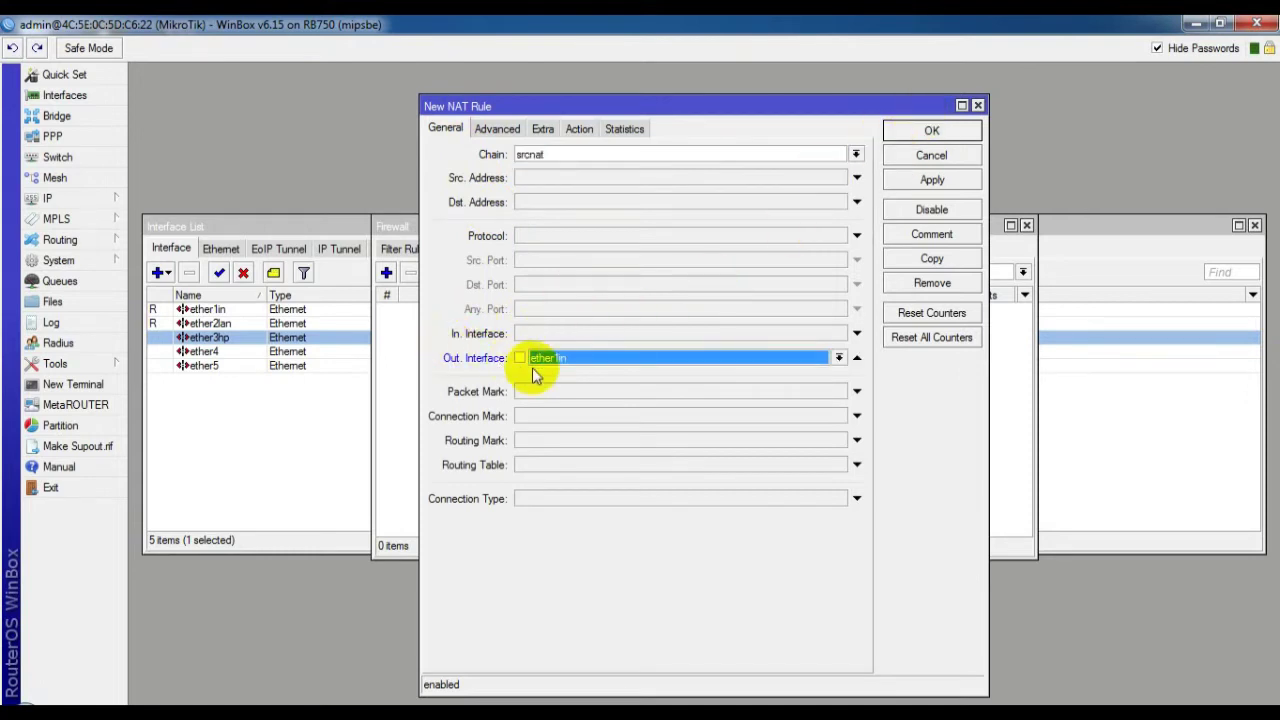
{"action": "left_click", "coordinate": [932, 132]}
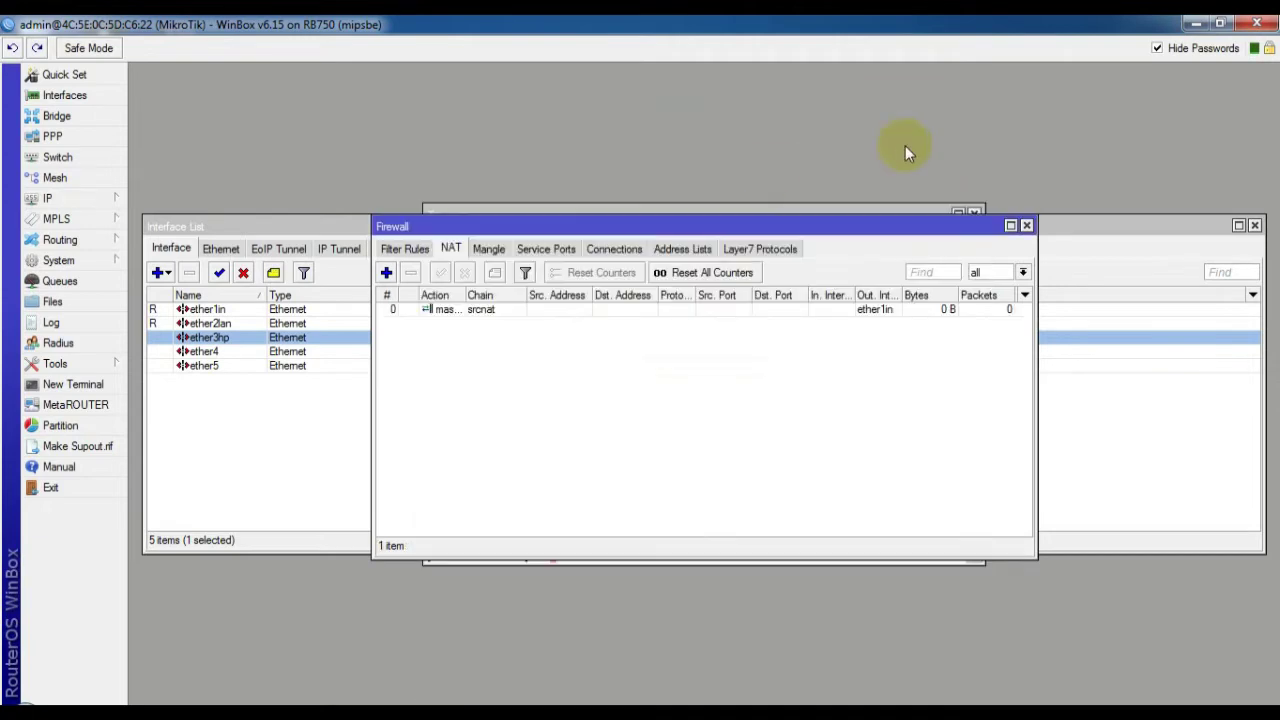
Run DHCP Setup on ether2lan, accepting address space 192.168.100.0/25 and gateway 192.168.100.1
{"action": "left_click", "coordinate": [56, 202]}
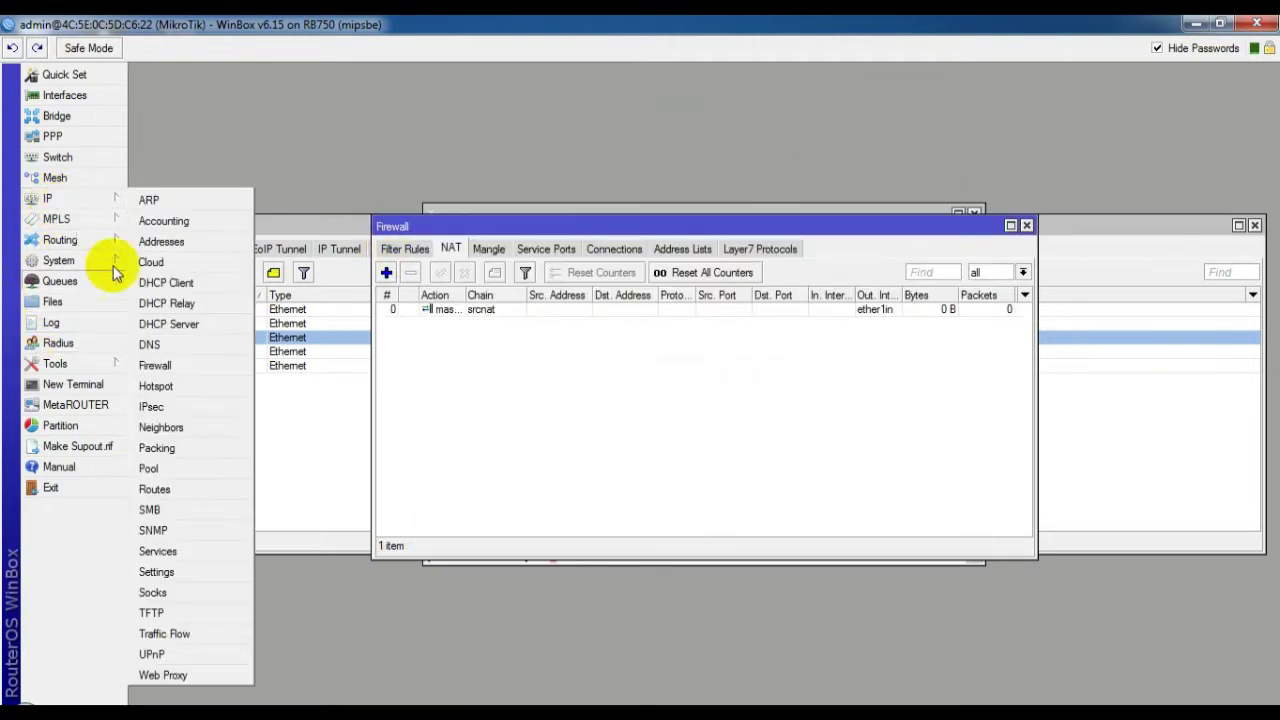
{"action": "left_click", "coordinate": [180, 326]}
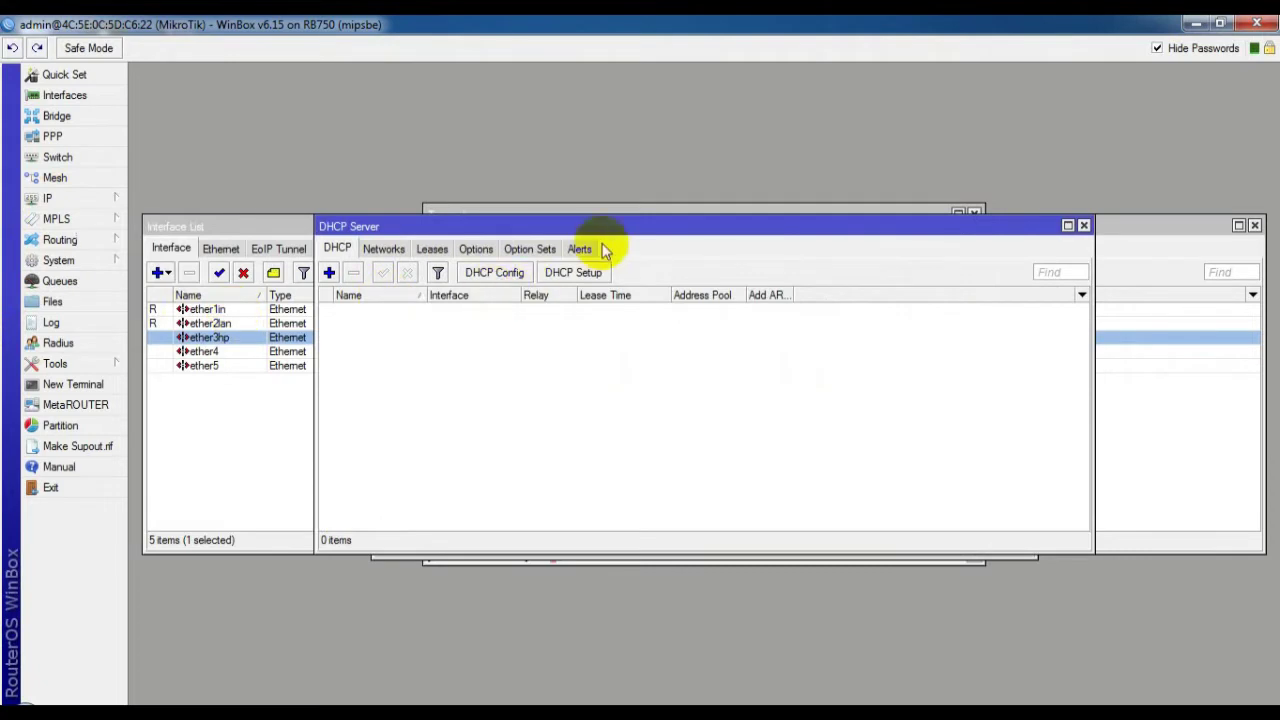
{"action": "left_click", "coordinate": [574, 272]}
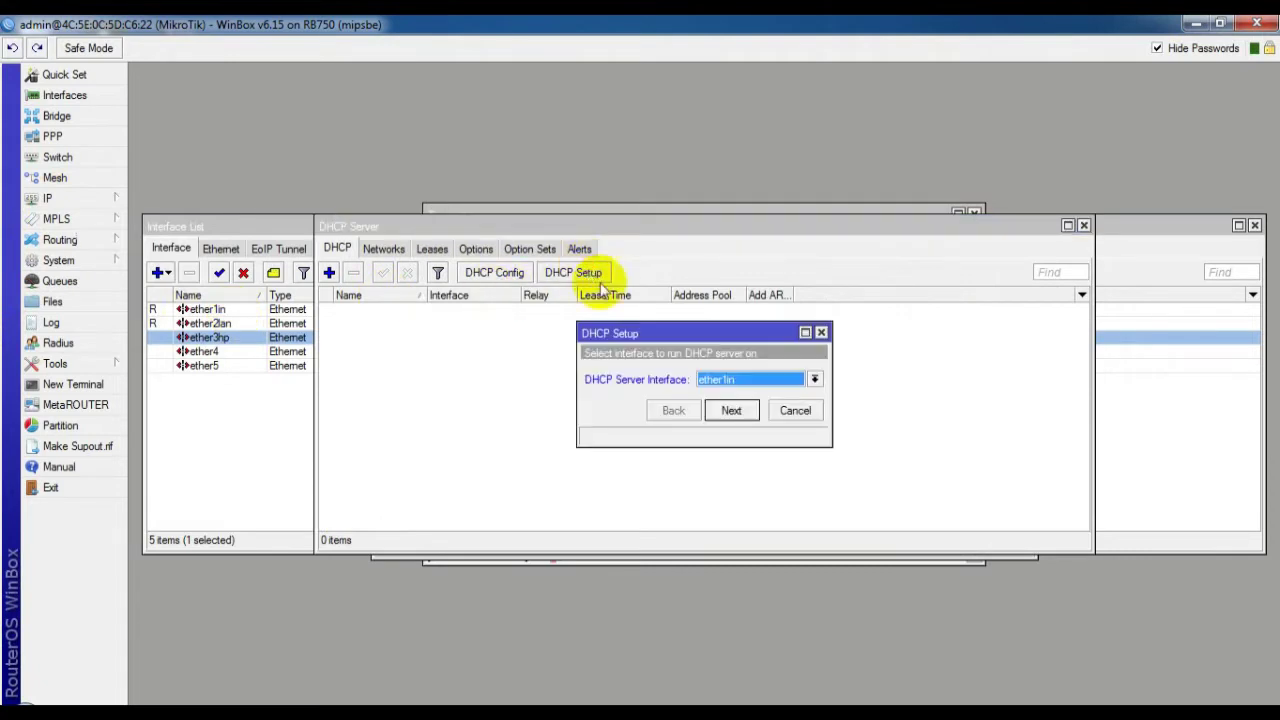
{"action": "left_click", "coordinate": [738, 384]}
{"action": "left_click", "coordinate": [728, 407]}
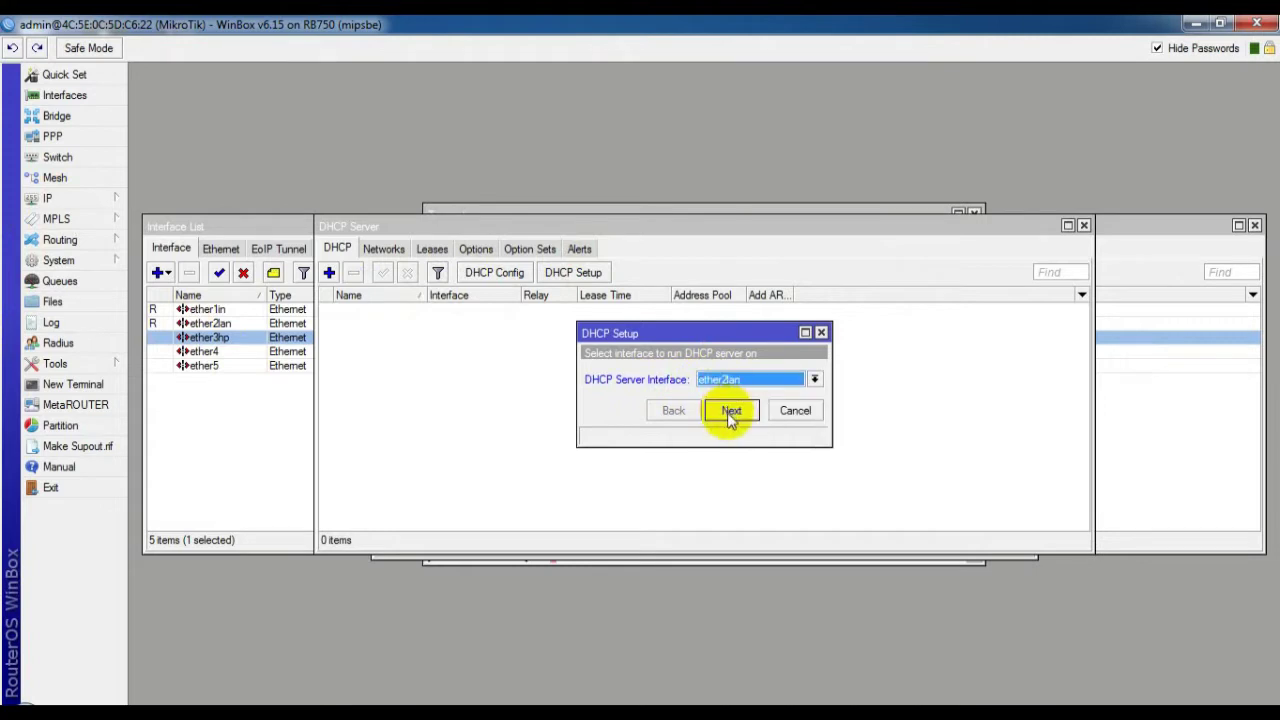
{"action": "left_click", "coordinate": [730, 412]}
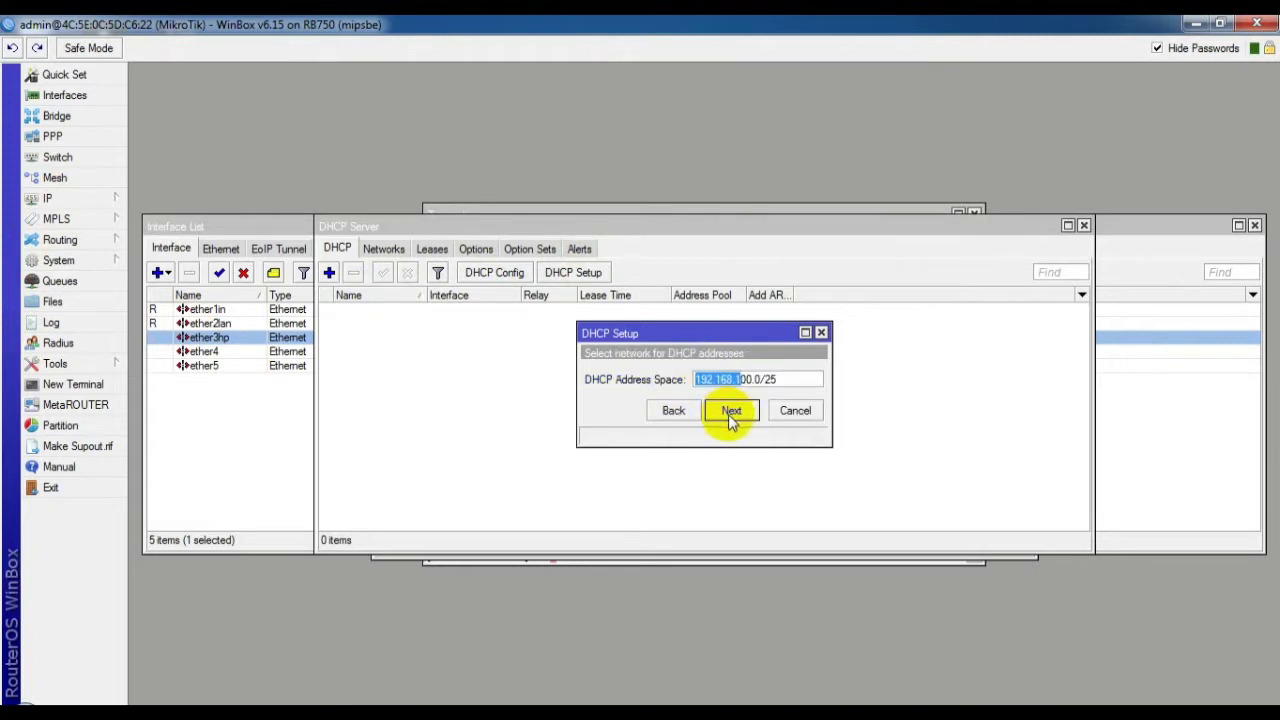
{"action": "left_click", "coordinate": [730, 412]}
{"action": "left_click", "coordinate": [731, 412]}
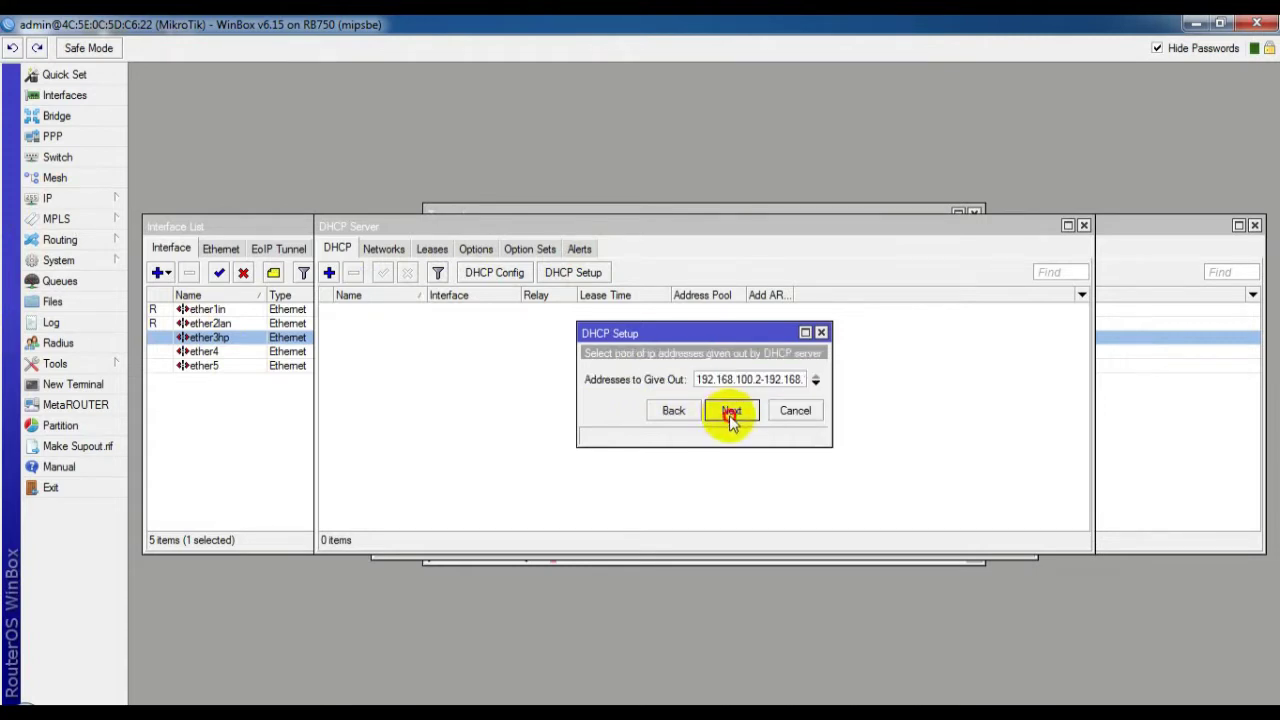
{"action": "left_click", "coordinate": [731, 412]}
Set the pool to 192.168.100.2-192.168.100.100, keep the 3d lease, and finish setup
{"action": "left_click", "coordinate": [675, 434]}
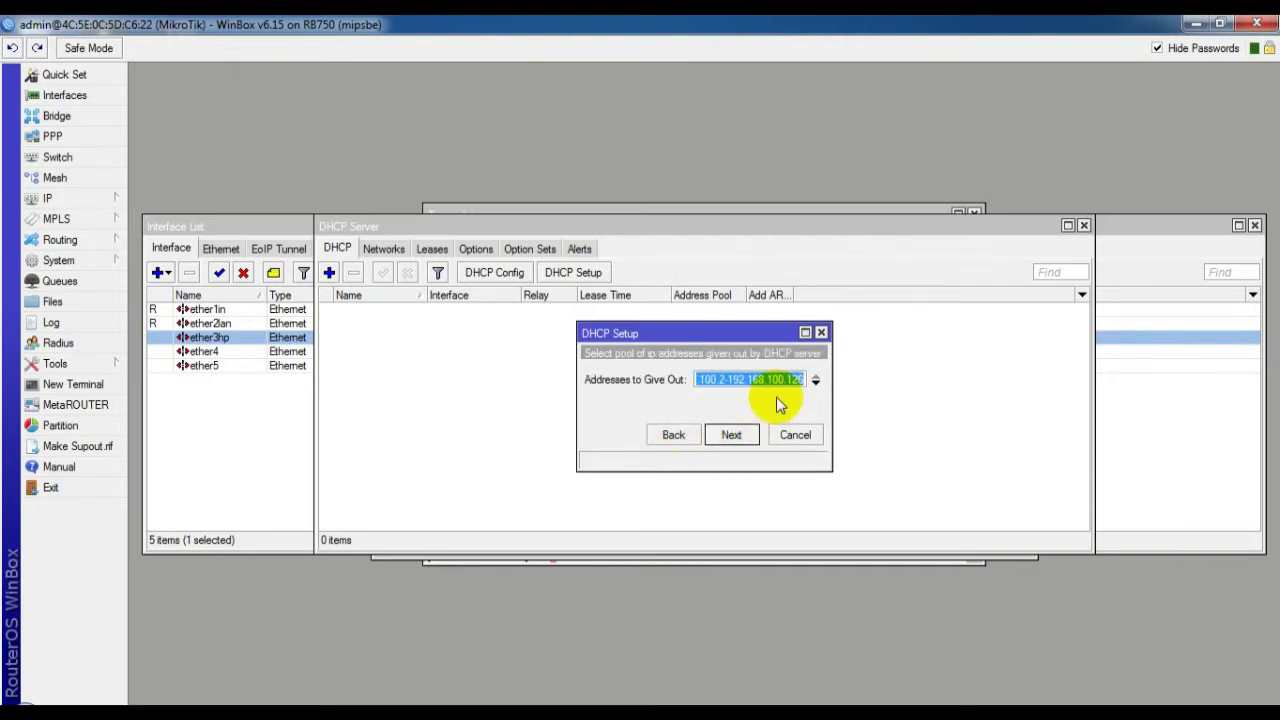
{"action": "left_click", "coordinate": [801, 379]}
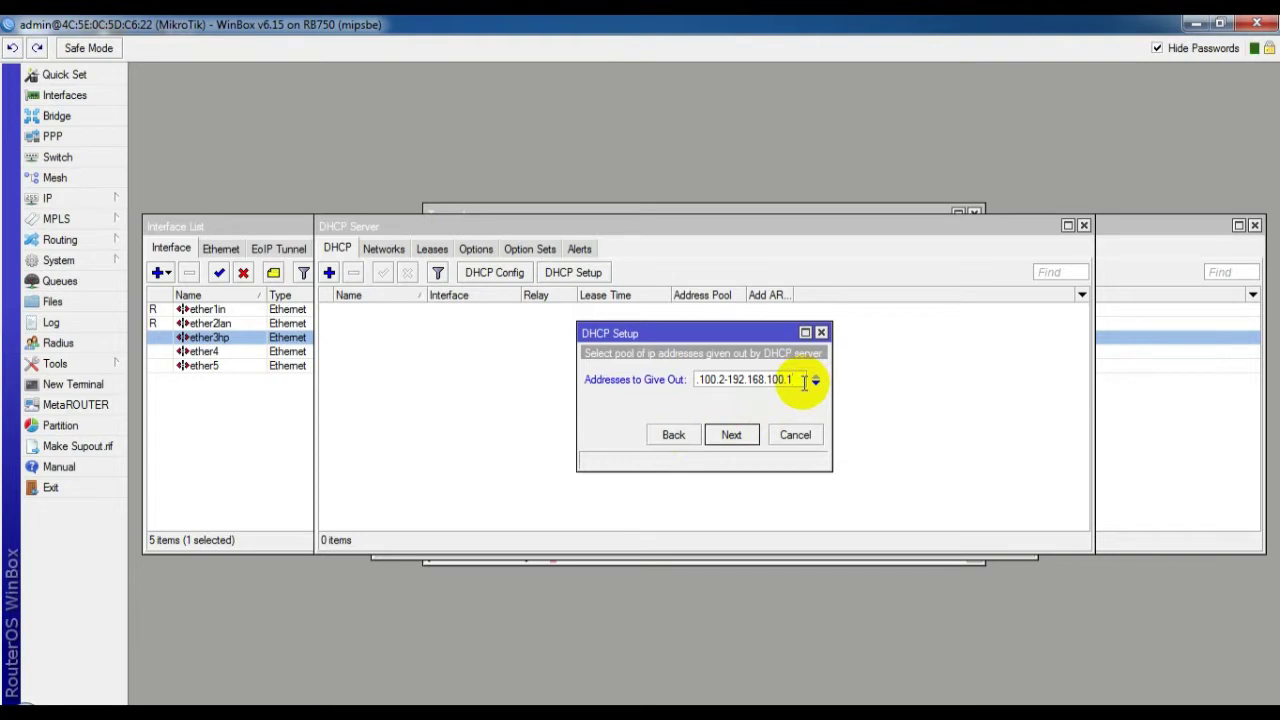
{"action": "type", "text": "00"}
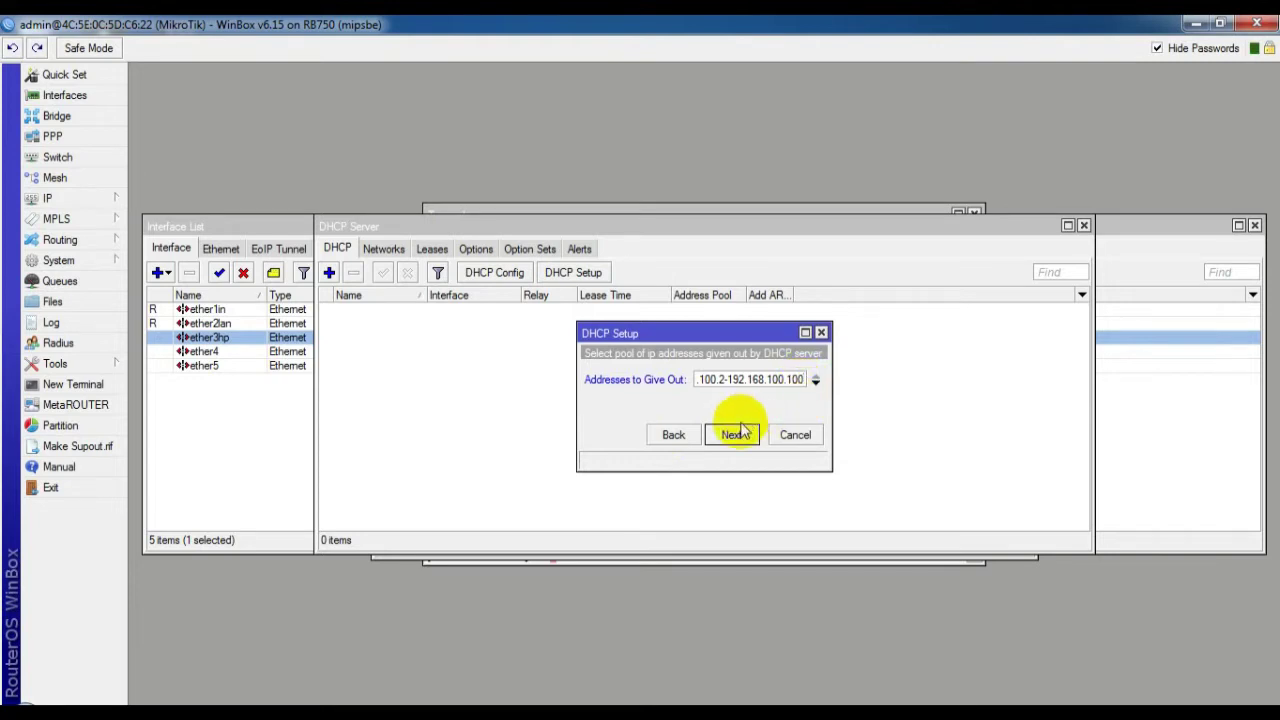
{"action": "left_click", "coordinate": [731, 434]}
{"action": "left_click", "coordinate": [731, 434]}
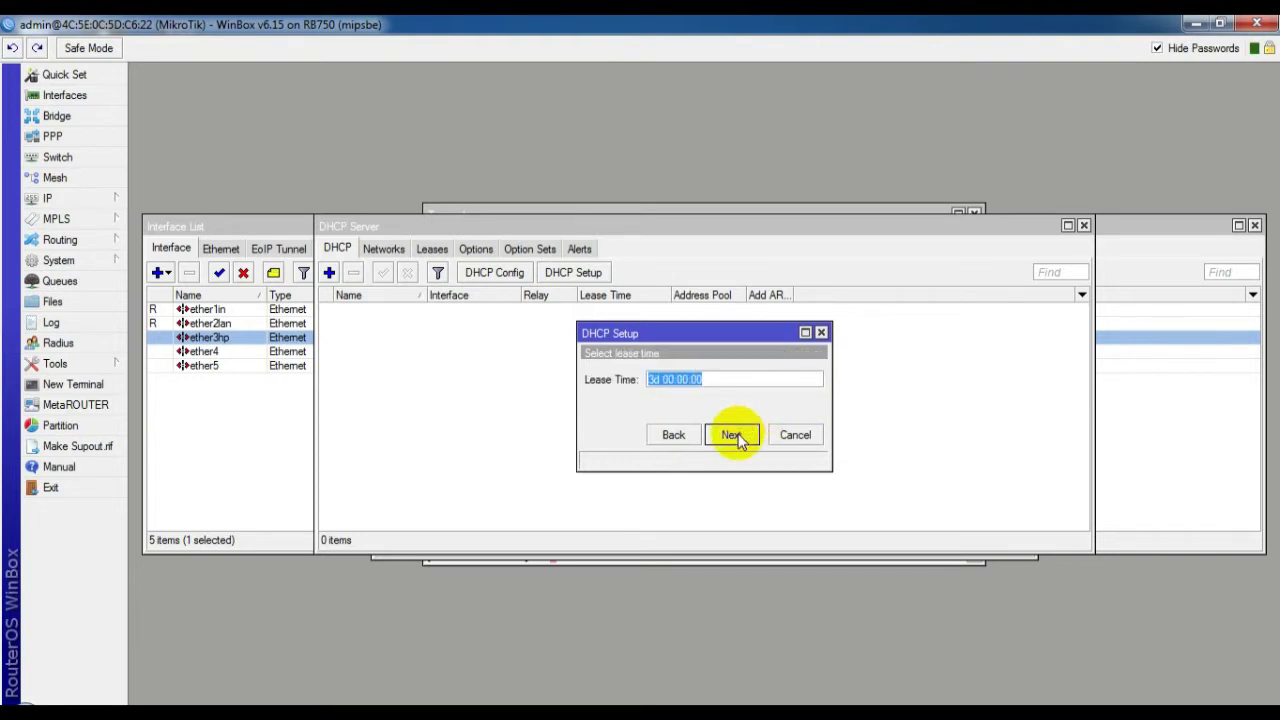
{"action": "left_click", "coordinate": [731, 435]}
{"action": "left_click", "coordinate": [701, 386]}
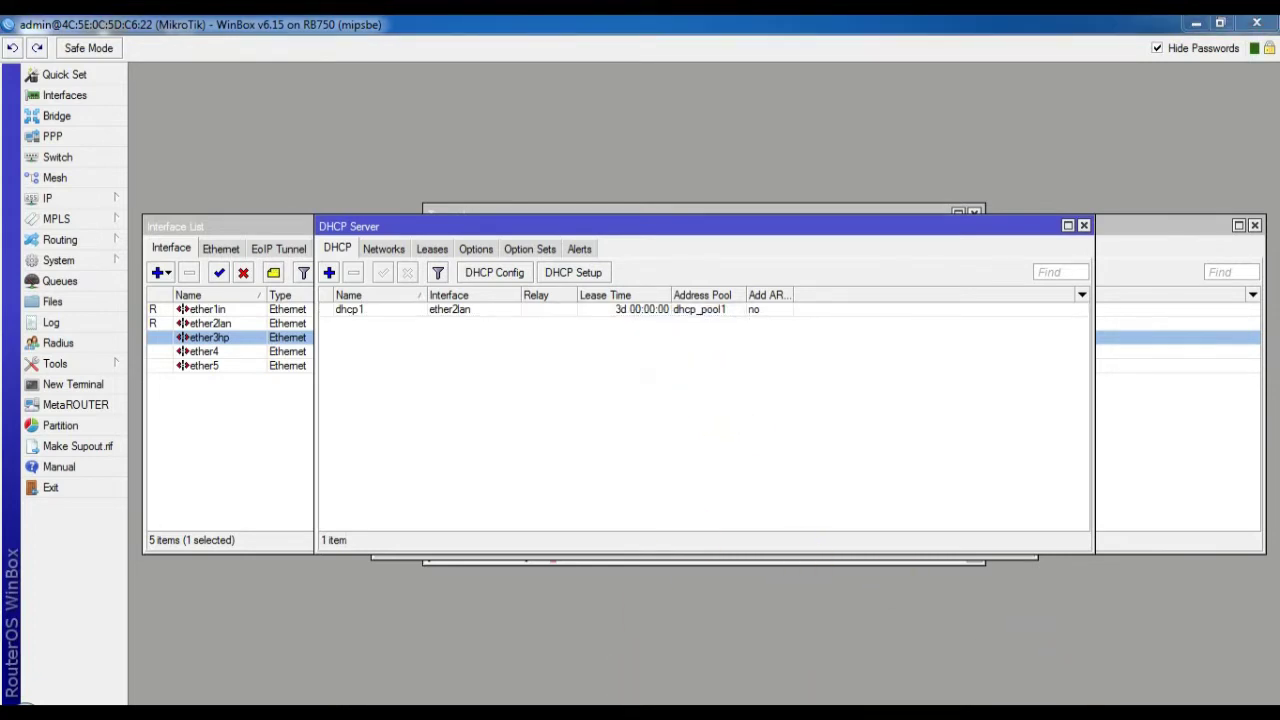
{"action": "left_click", "coordinate": [1078, 695]}
Show the network adapter list from Network and Sharing Center
{"action": "left_click", "coordinate": [1072, 676]}
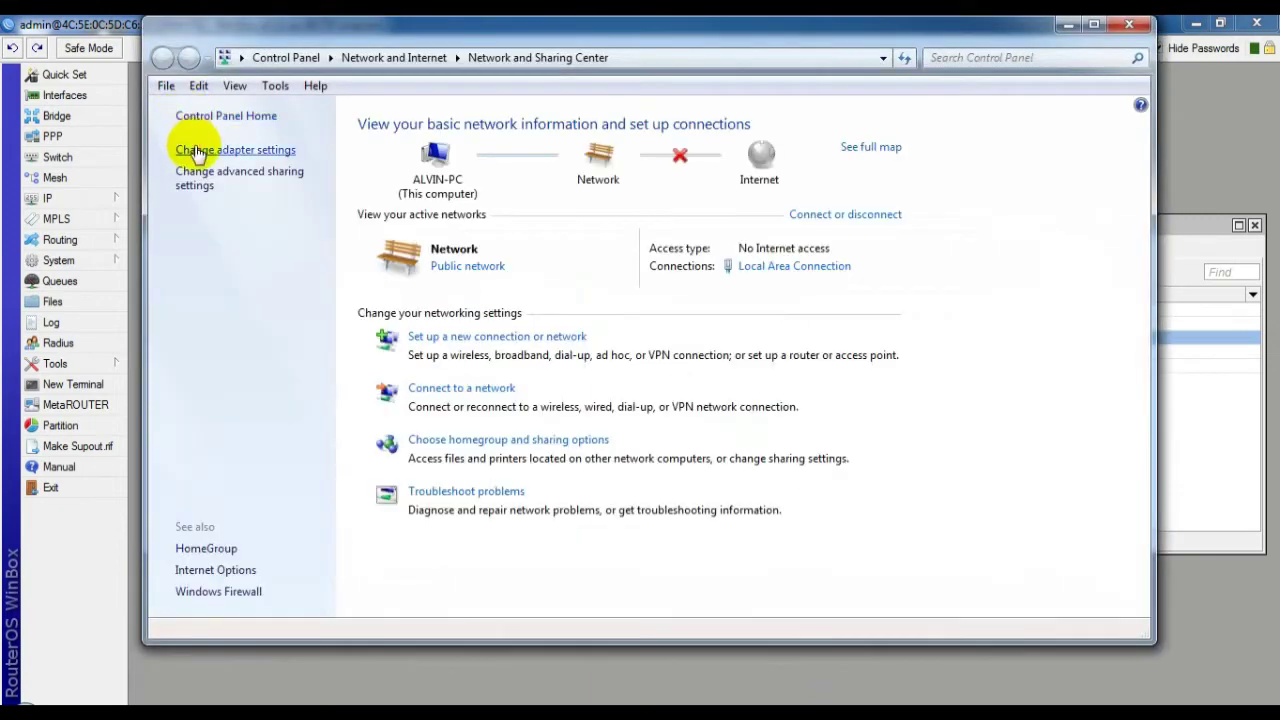
{"action": "left_click", "coordinate": [203, 149]}
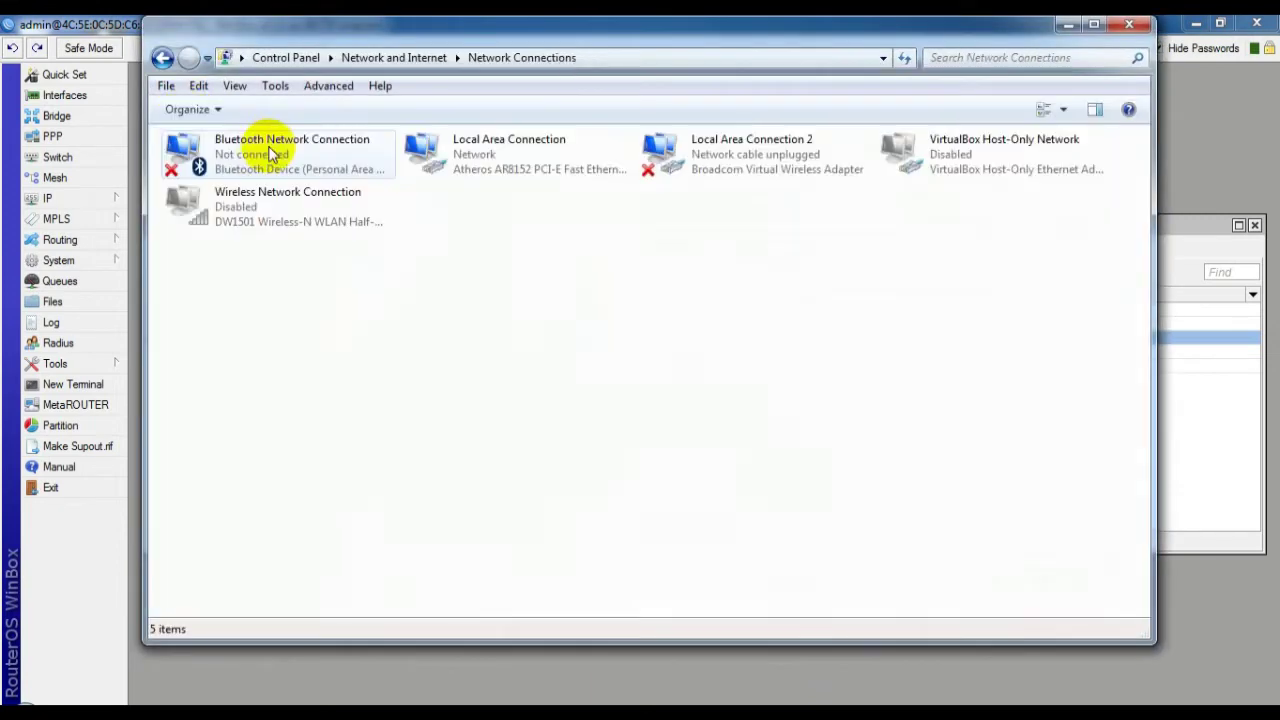
{"action": "right_click", "coordinate": [537, 150]}
{"action": "mouse_move", "coordinate": [603, 162]}
{"action": "left_click", "coordinate": [453, 235]}
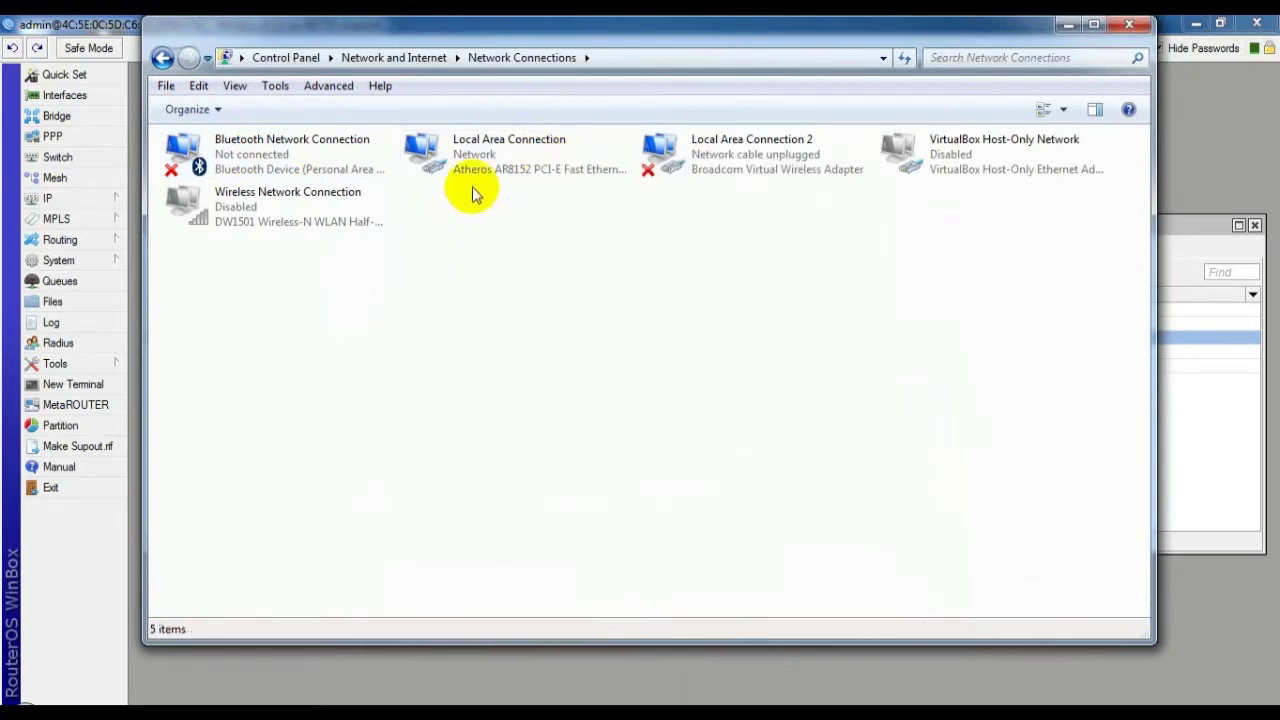
Disable and then re-enable the Local Area Connection adapter, then return to the browser
{"action": "right_click", "coordinate": [490, 157]}
{"action": "left_click", "coordinate": [517, 175]}
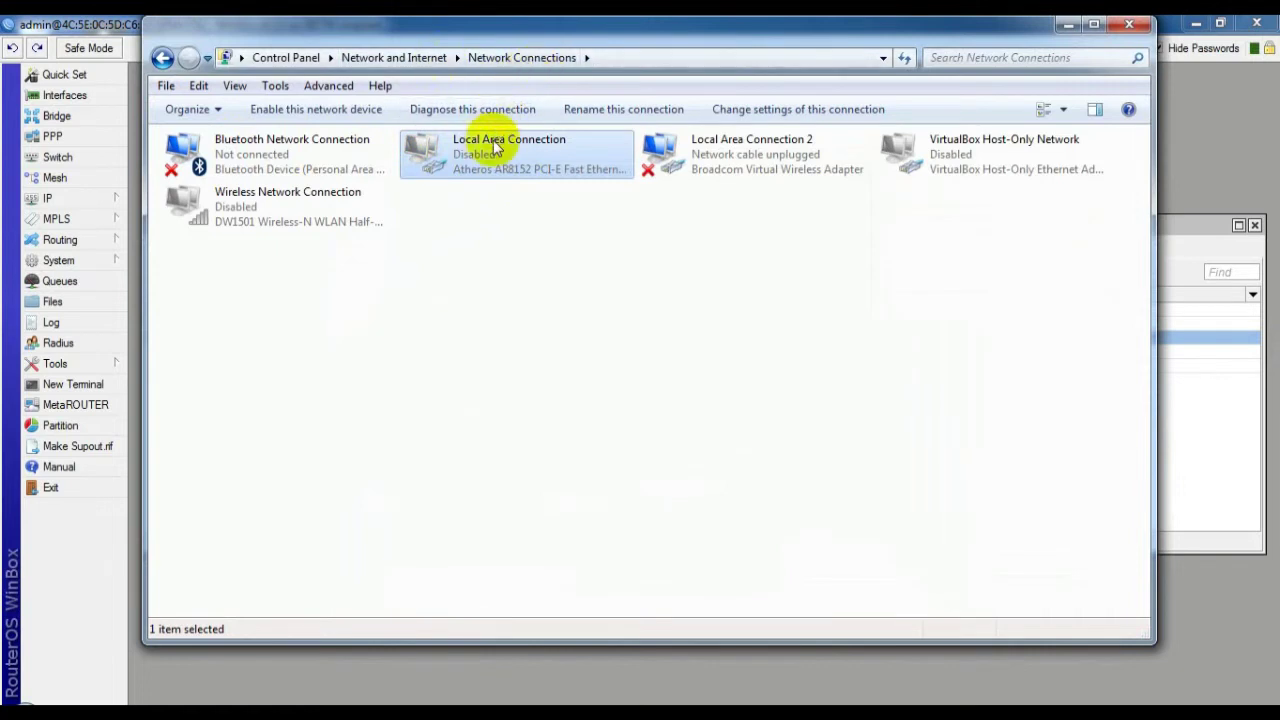
{"action": "right_click", "coordinate": [490, 159]}
{"action": "left_click", "coordinate": [528, 175]}
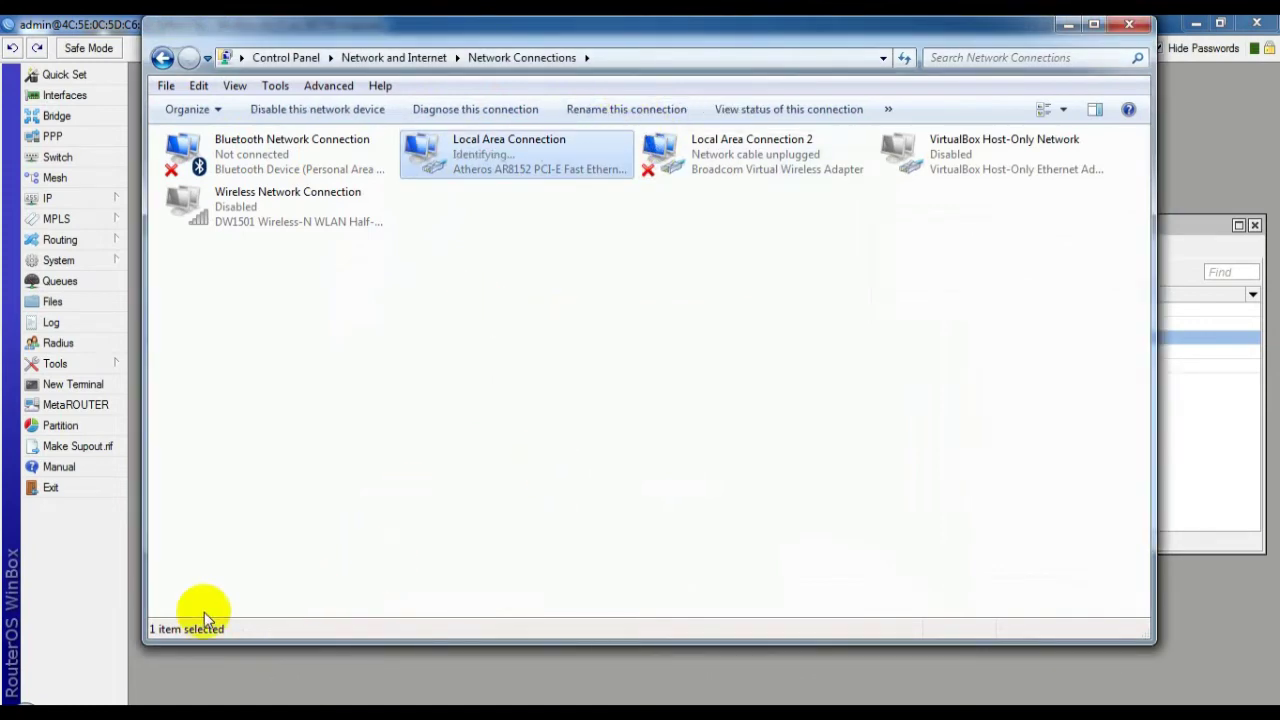
{"action": "left_click", "coordinate": [120, 704]}
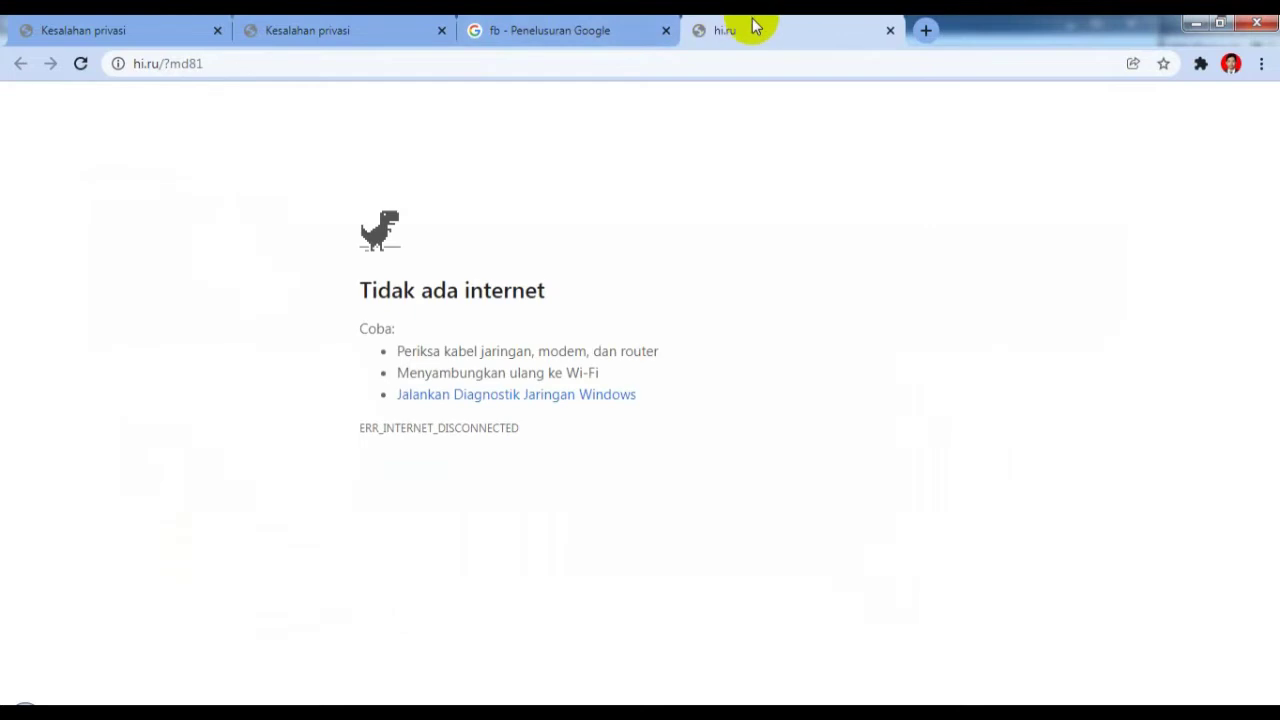
In a new Chrome tab, rerun the fb search, then search Google for ig
{"action": "left_click", "coordinate": [925, 30]}
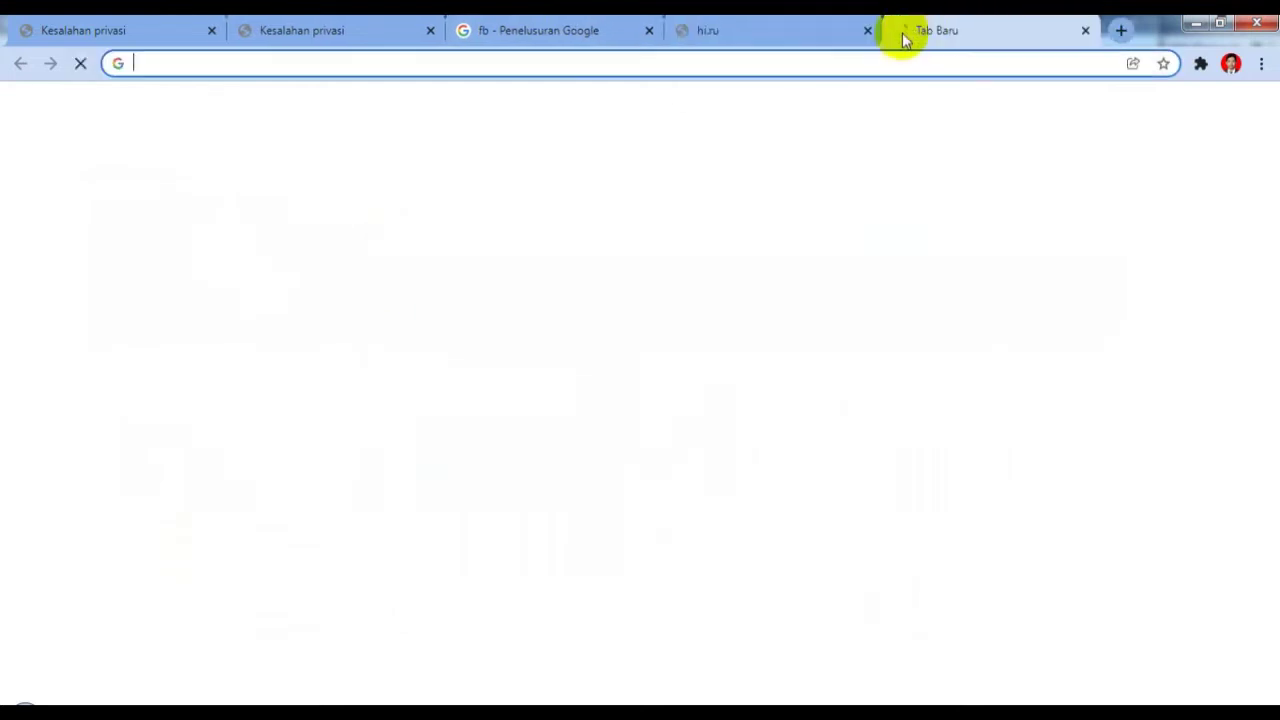
{"action": "left_click", "coordinate": [364, 62]}
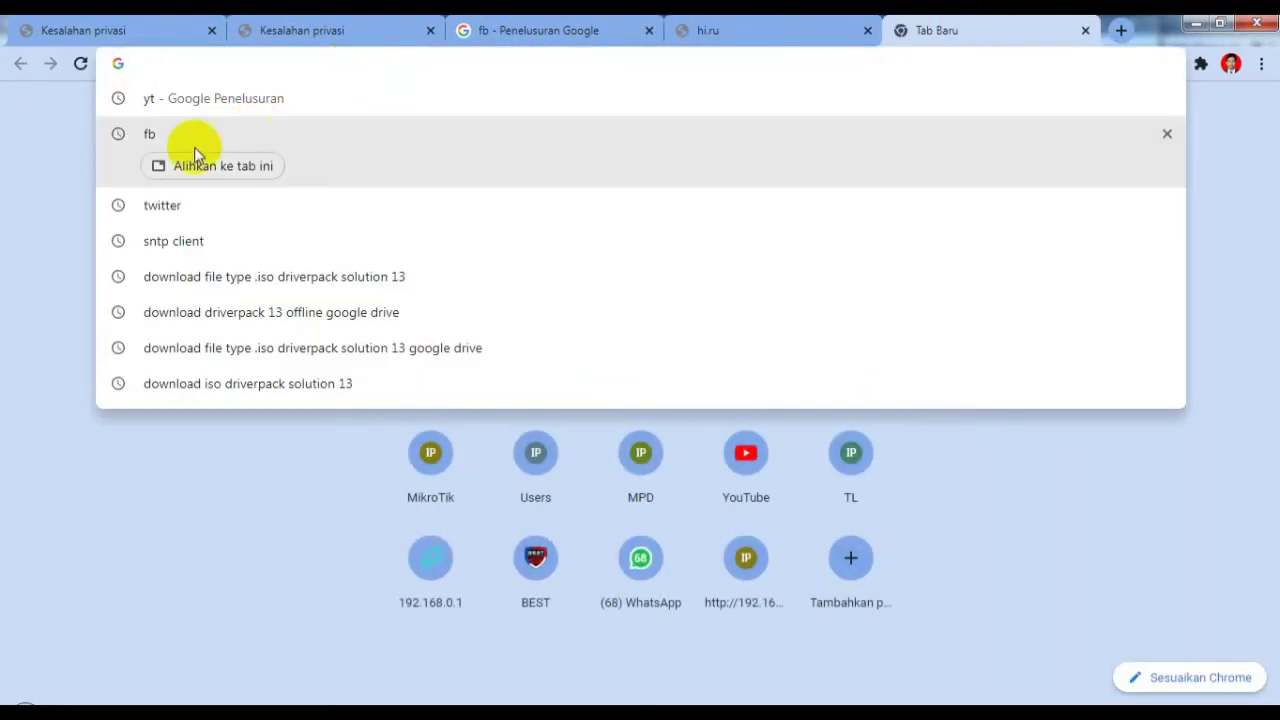
{"action": "left_click", "coordinate": [163, 138]}
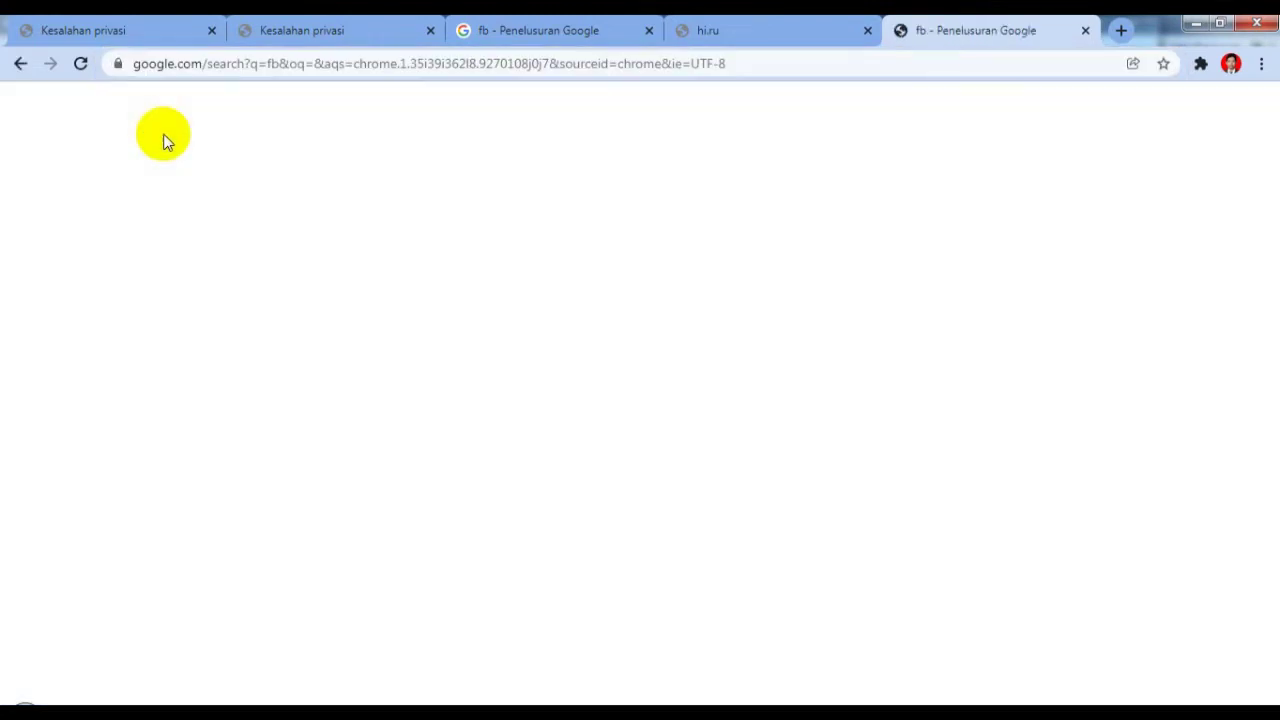
{"action": "left_click", "coordinate": [205, 124]}
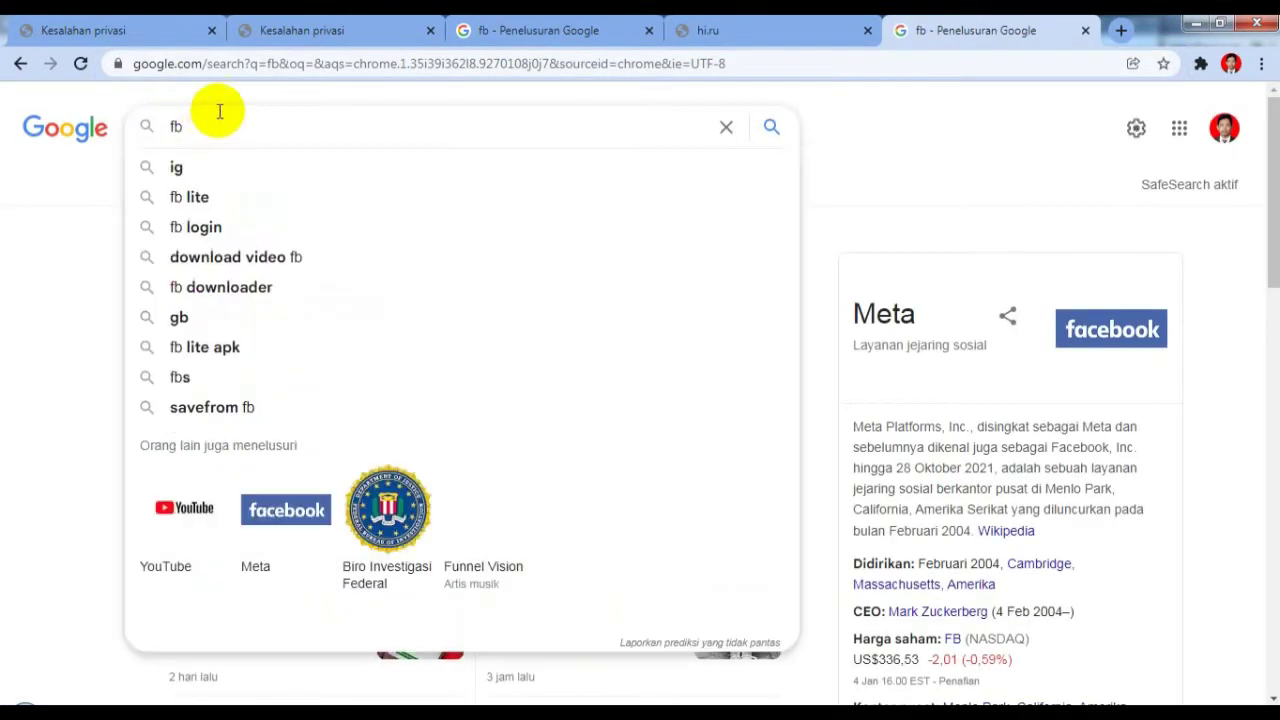
{"action": "key", "text": "BackSpace"}
{"action": "key", "text": "BackSpace"}
{"action": "type", "text": "ig"}
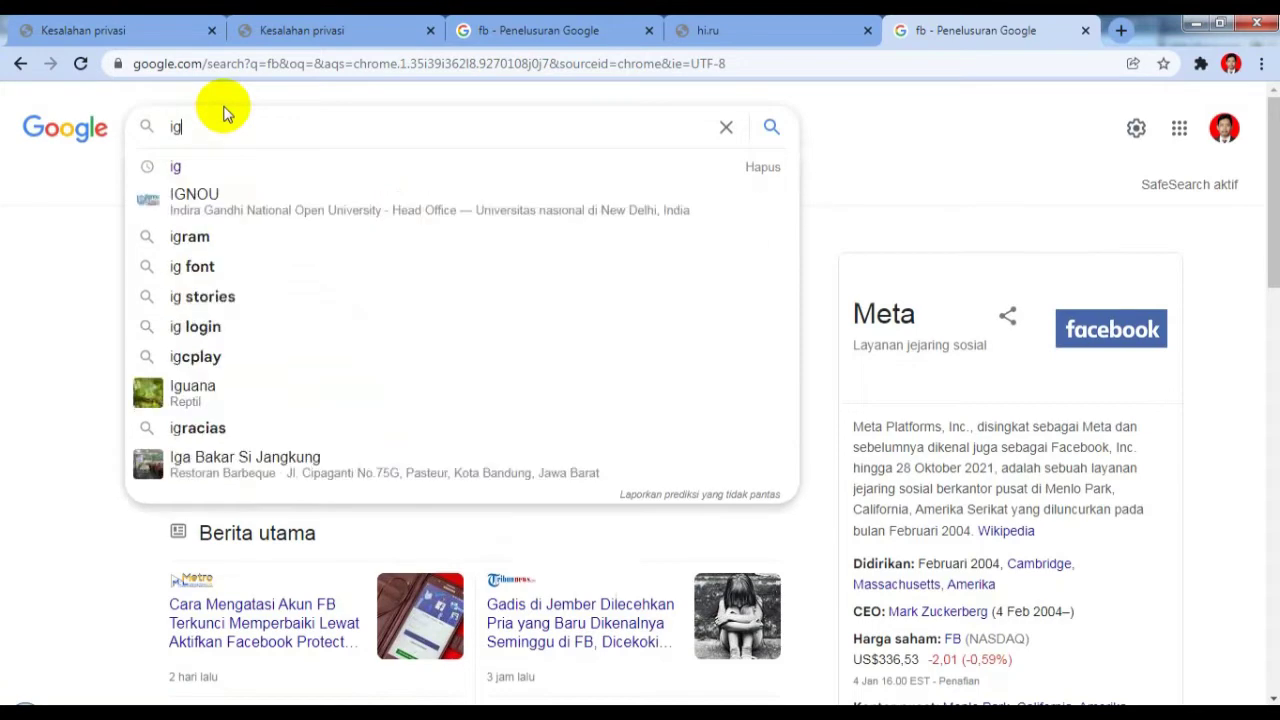
{"action": "key", "text": "Return"}
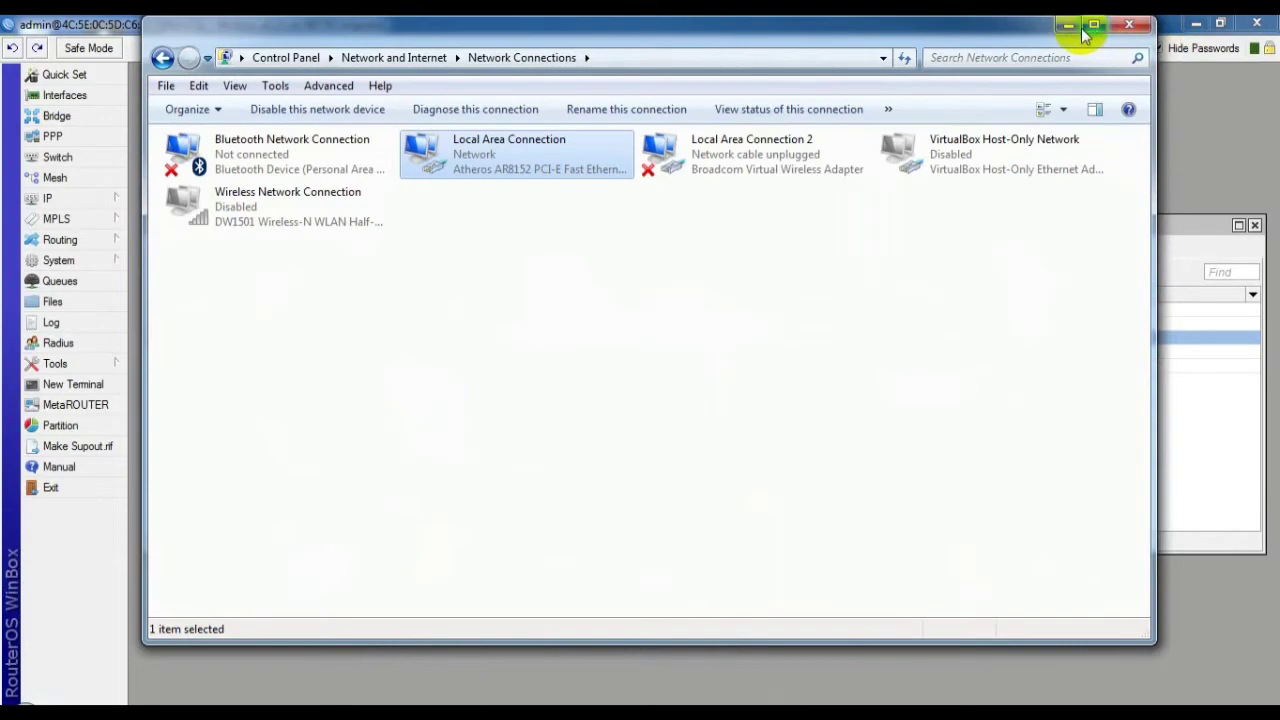
Relaunch WinBox, reconnect to the discovered RB750 router, and maximise the window
{"action": "left_click", "coordinate": [1068, 25]}
{"action": "left_click", "coordinate": [1196, 23]}
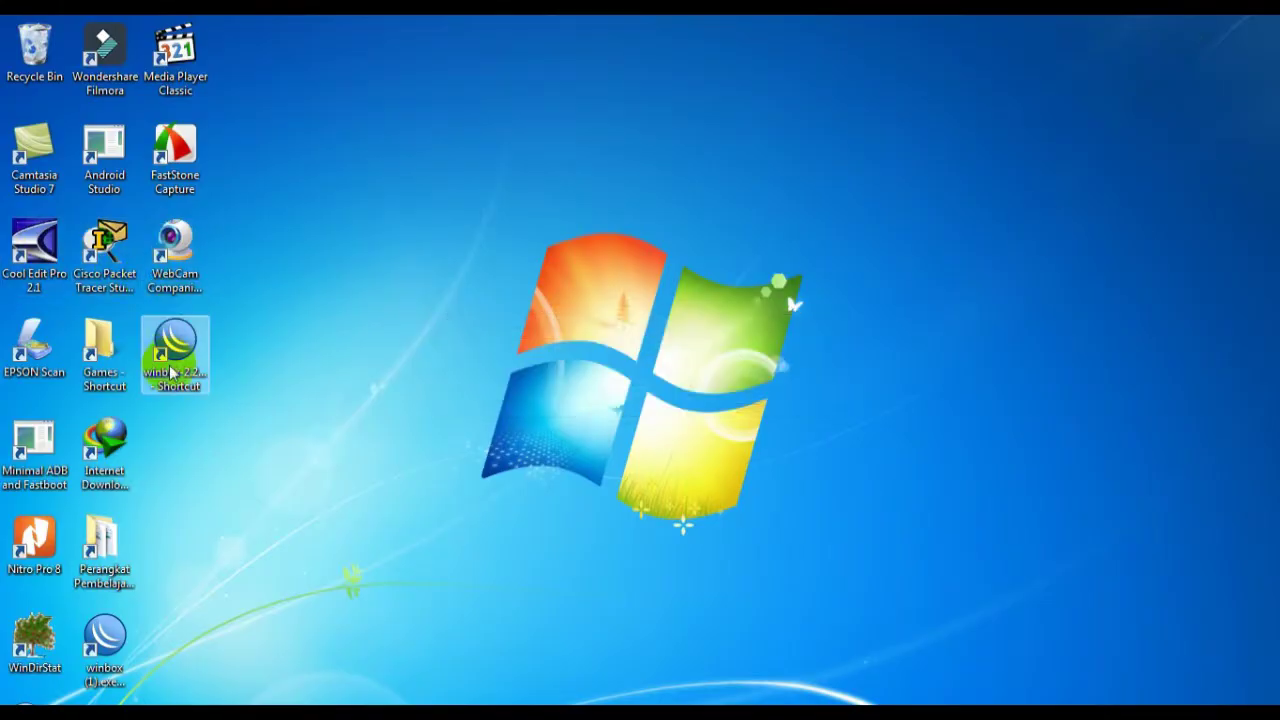
{"action": "double_click", "coordinate": [176, 340]}
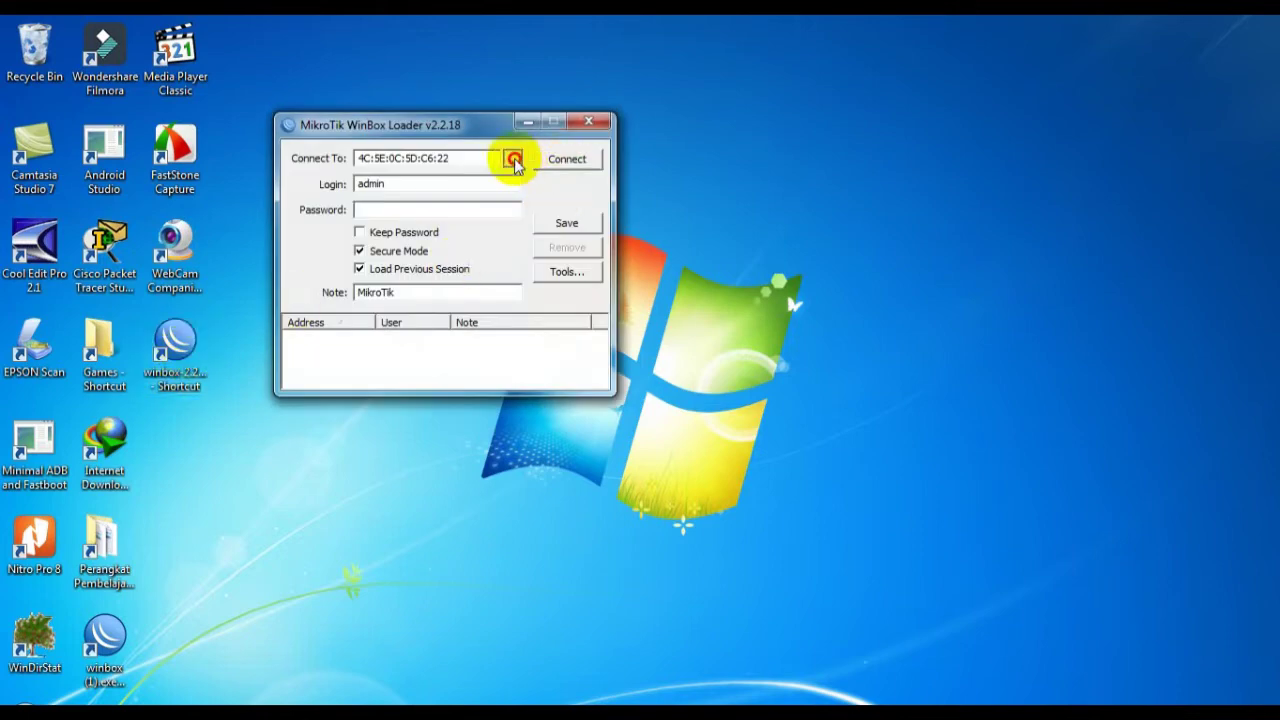
{"action": "left_click", "coordinate": [511, 158]}
{"action": "left_click", "coordinate": [380, 192]}
{"action": "left_click", "coordinate": [578, 160]}
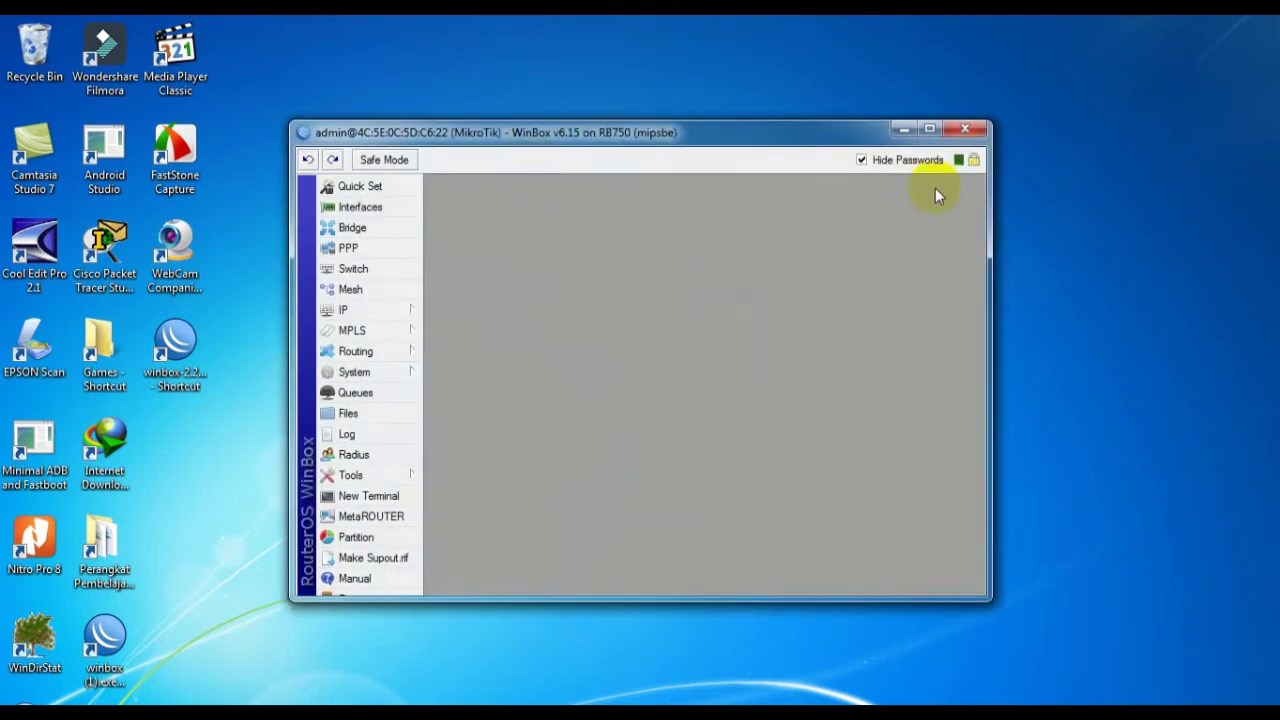
{"action": "left_click", "coordinate": [930, 129]}
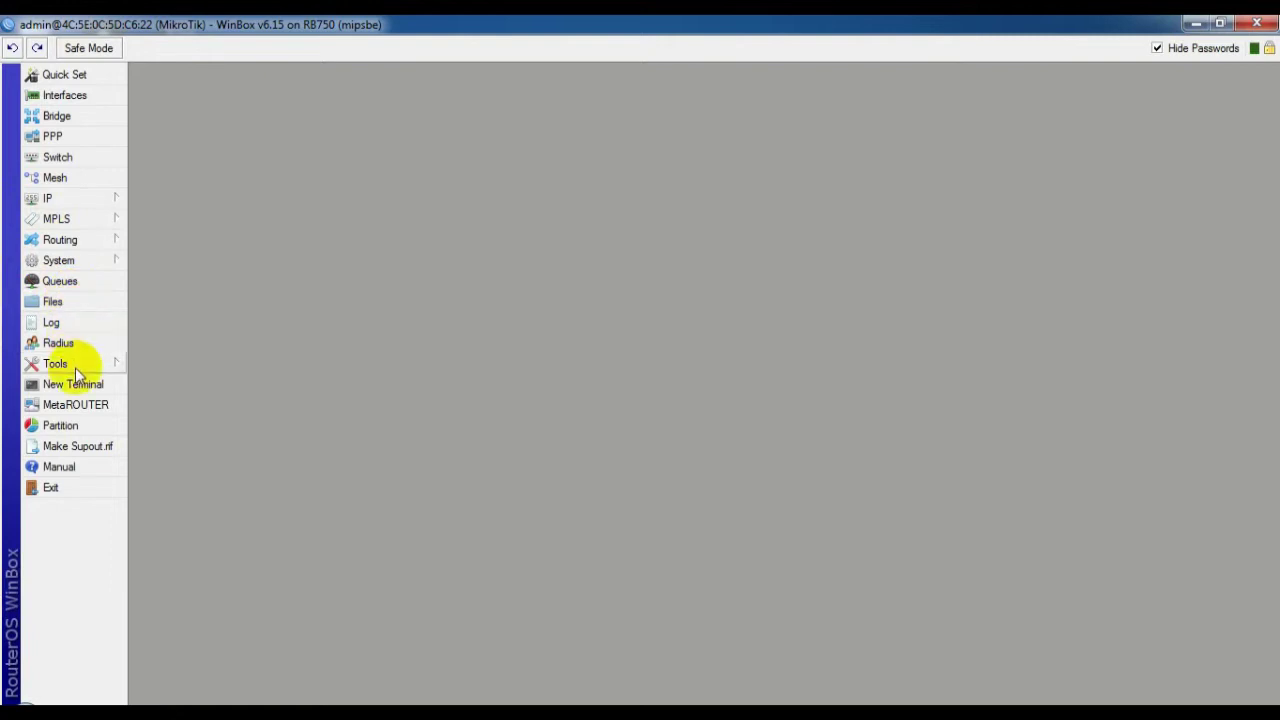
{"action": "left_click", "coordinate": [56, 261]}
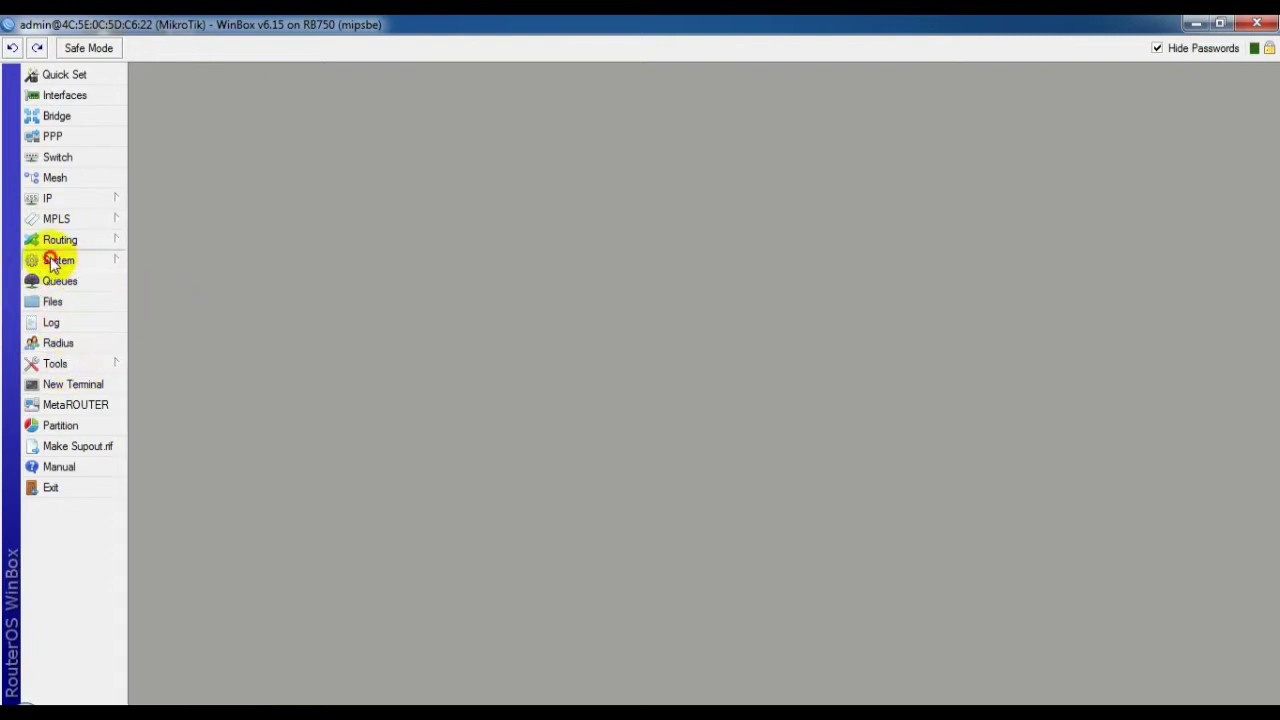
{"action": "left_click", "coordinate": [49, 258]}
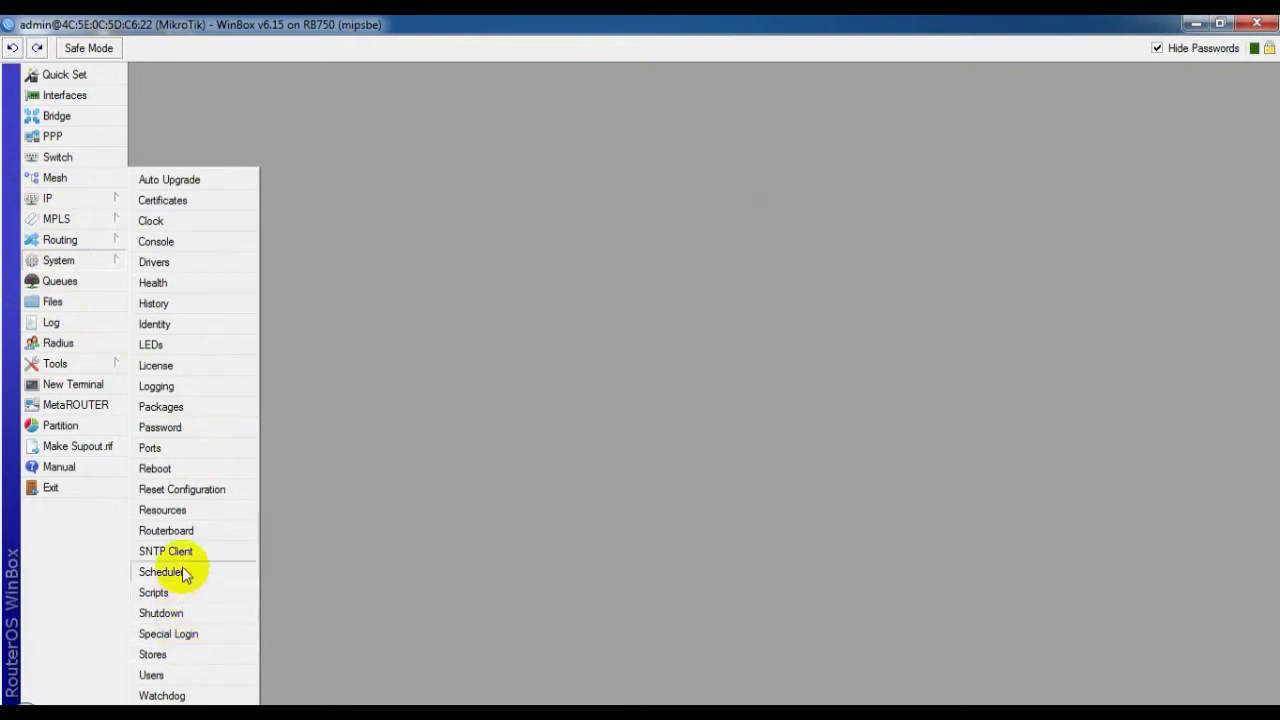
{"action": "left_click", "coordinate": [205, 531]}
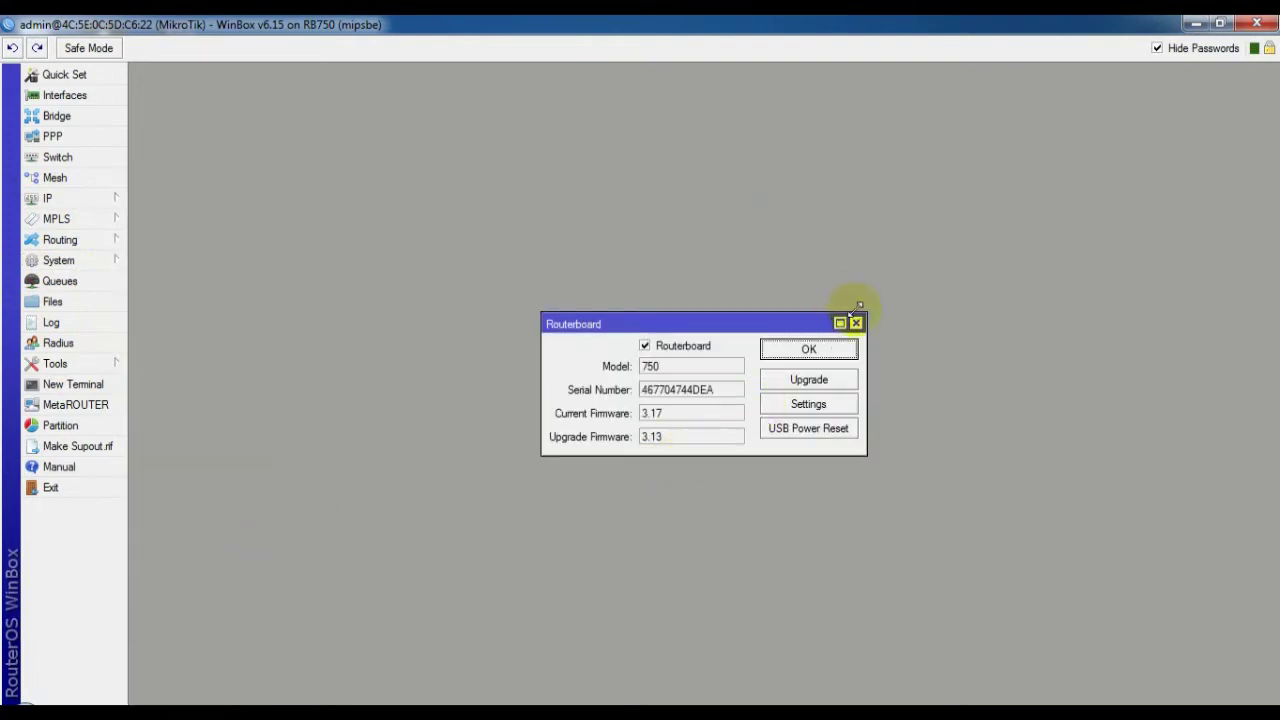
{"action": "left_click", "coordinate": [856, 322]}
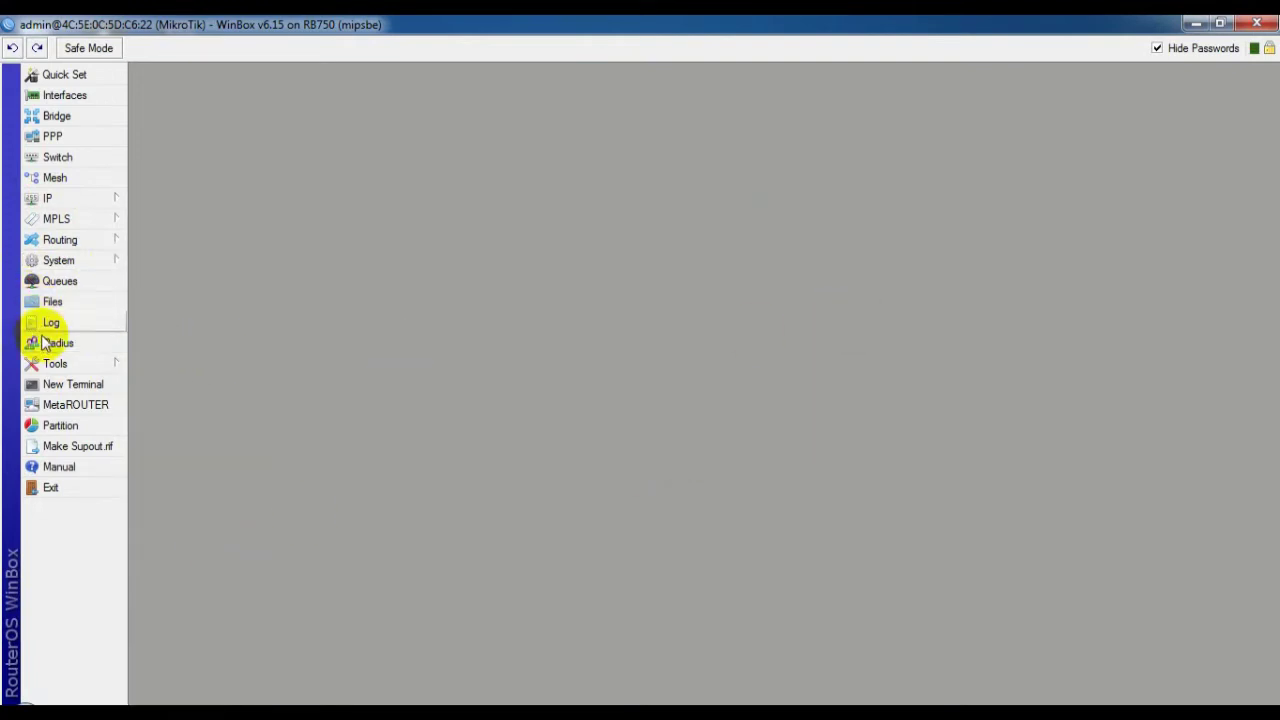
{"action": "mouse_move", "coordinate": [60, 262]}
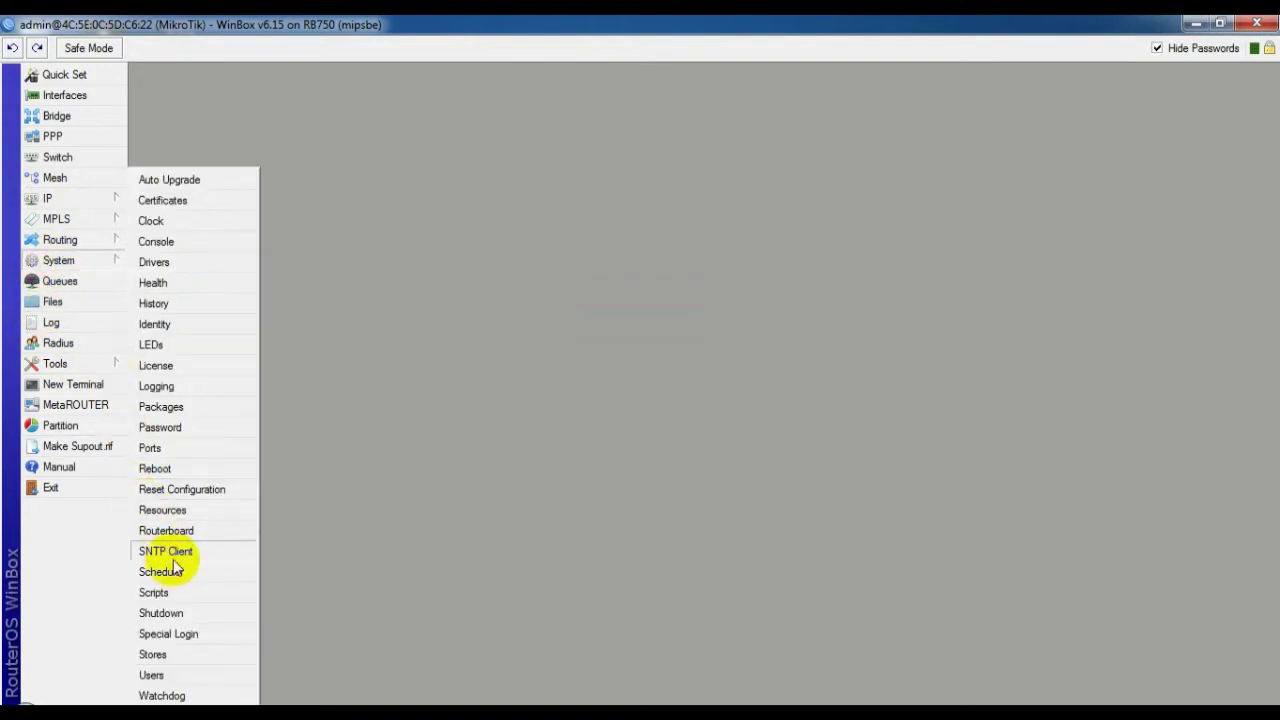
Enable the SNTP client with servers id.pool.ntp.org and asia.pool.ntp.org and apply
{"action": "left_click", "coordinate": [165, 551]}
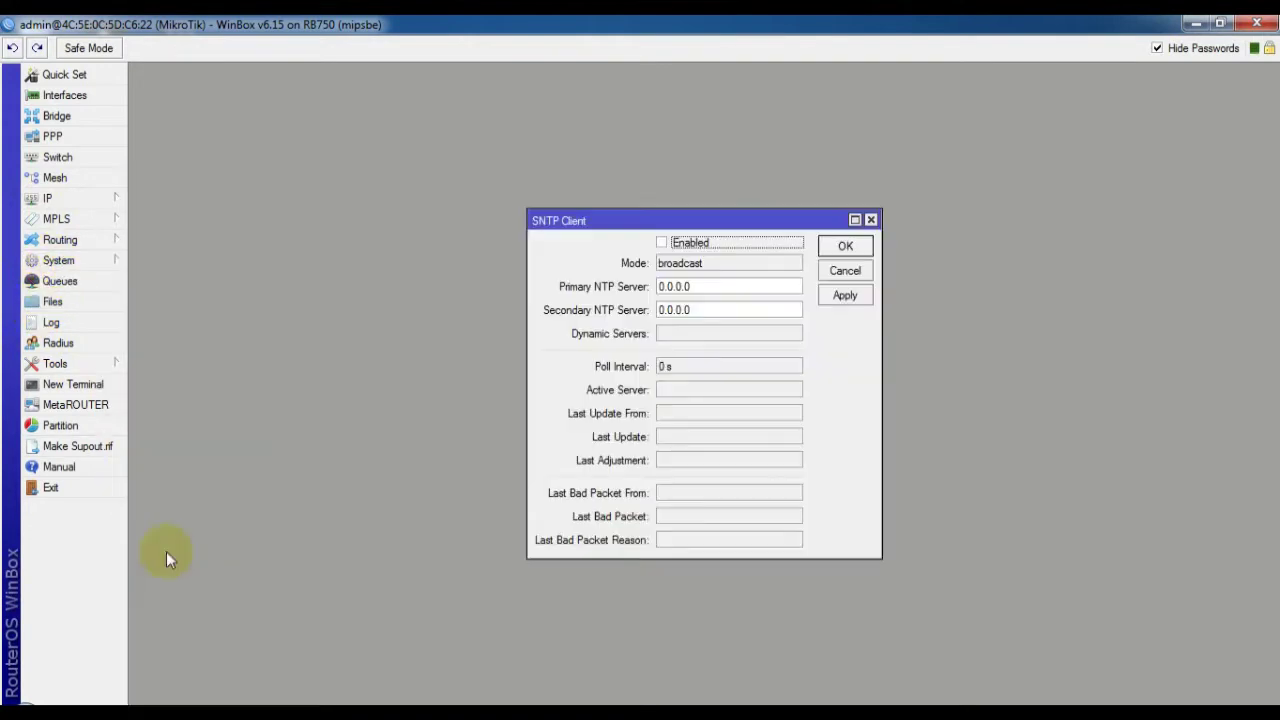
{"action": "left_click", "coordinate": [660, 243]}
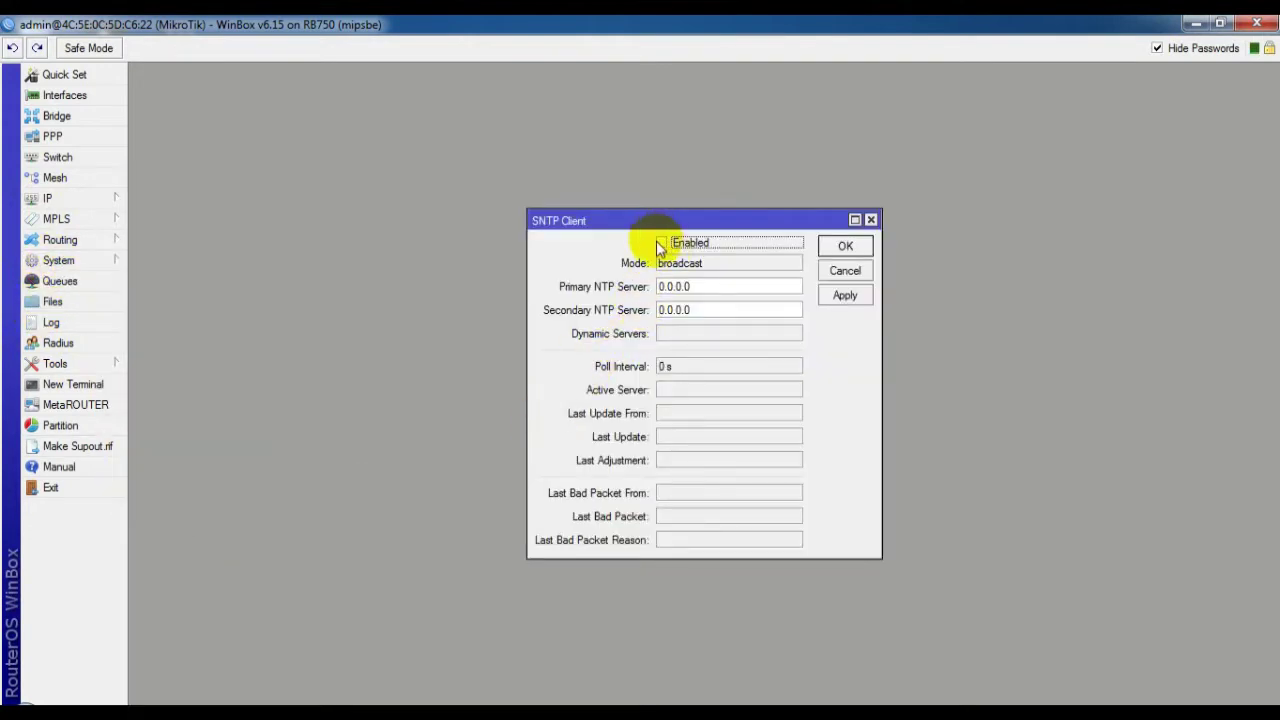
{"action": "double_click", "coordinate": [716, 286]}
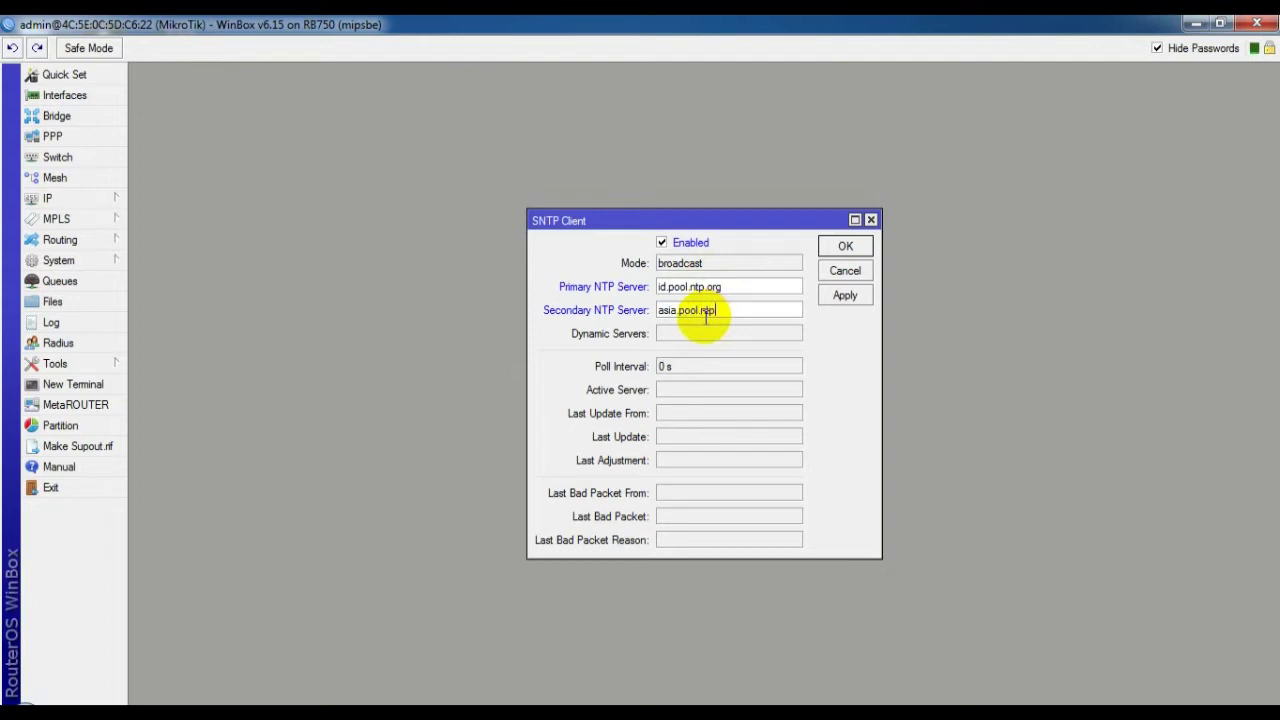
{"action": "type", "text": ".org"}
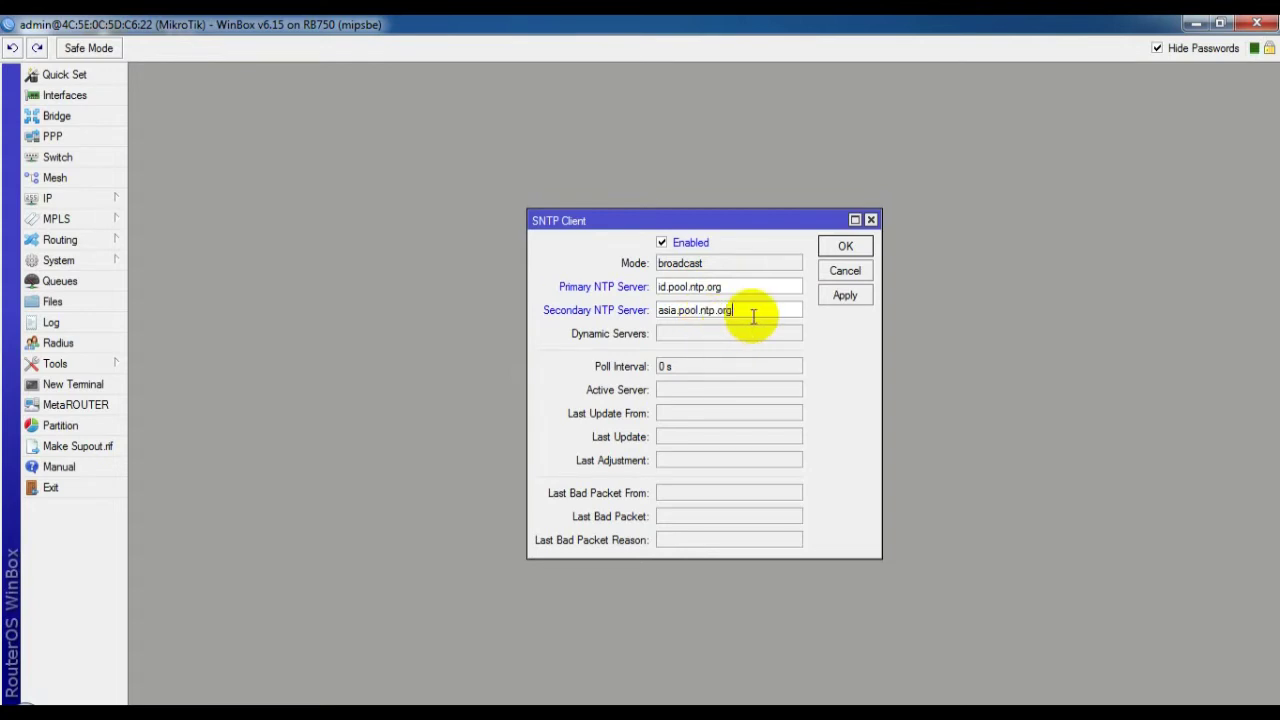
{"action": "left_click", "coordinate": [846, 296]}
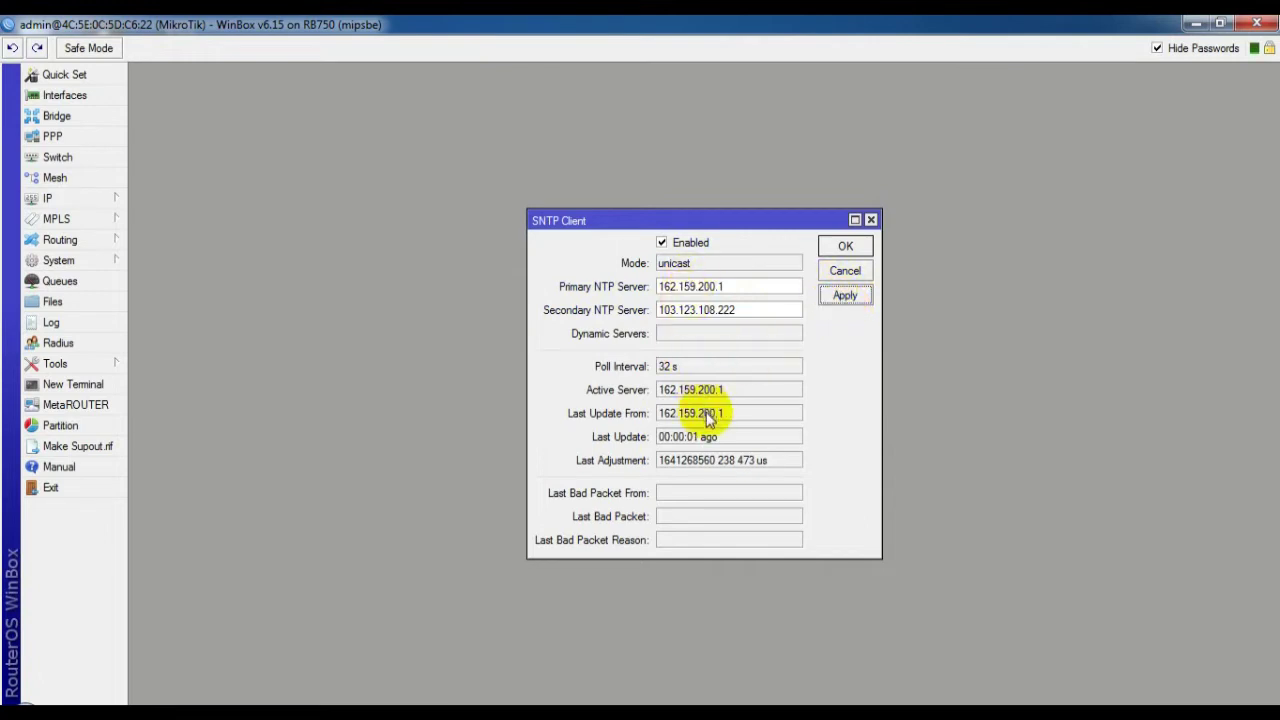
{"action": "left_click", "coordinate": [826, 252]}
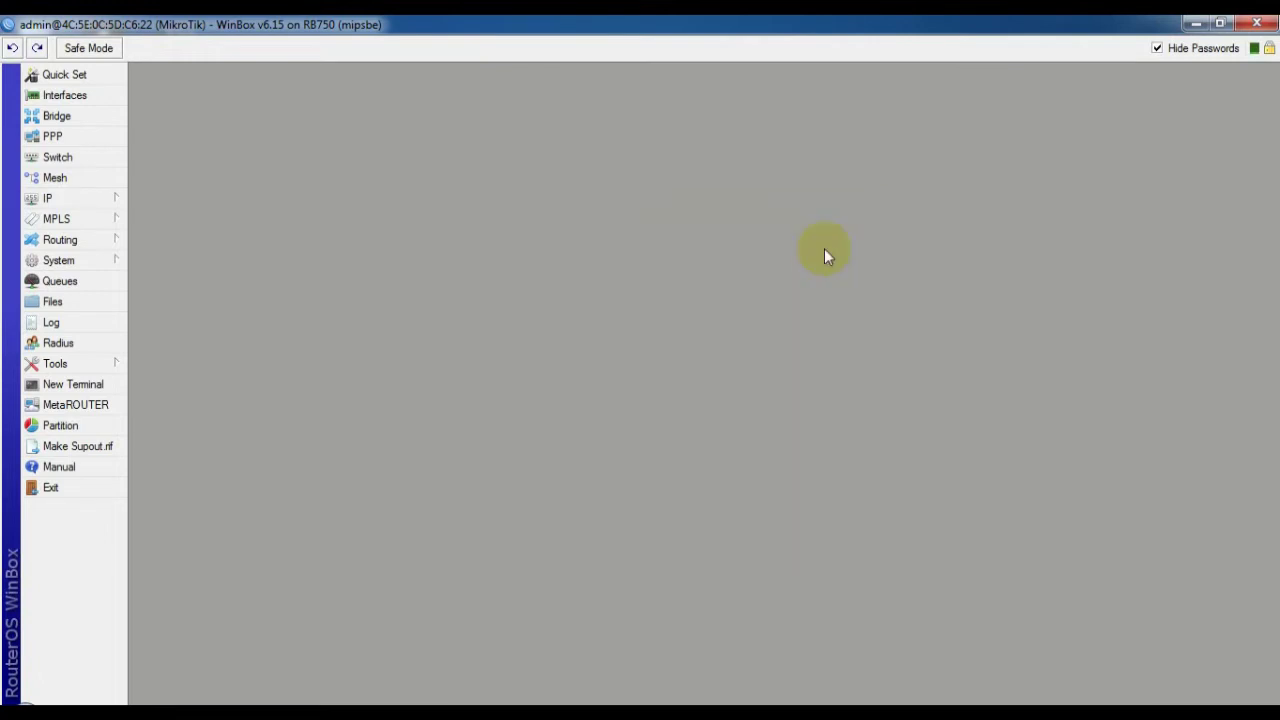
In the router Clock settings, change the hour to 11
{"action": "left_click", "coordinate": [68, 262]}
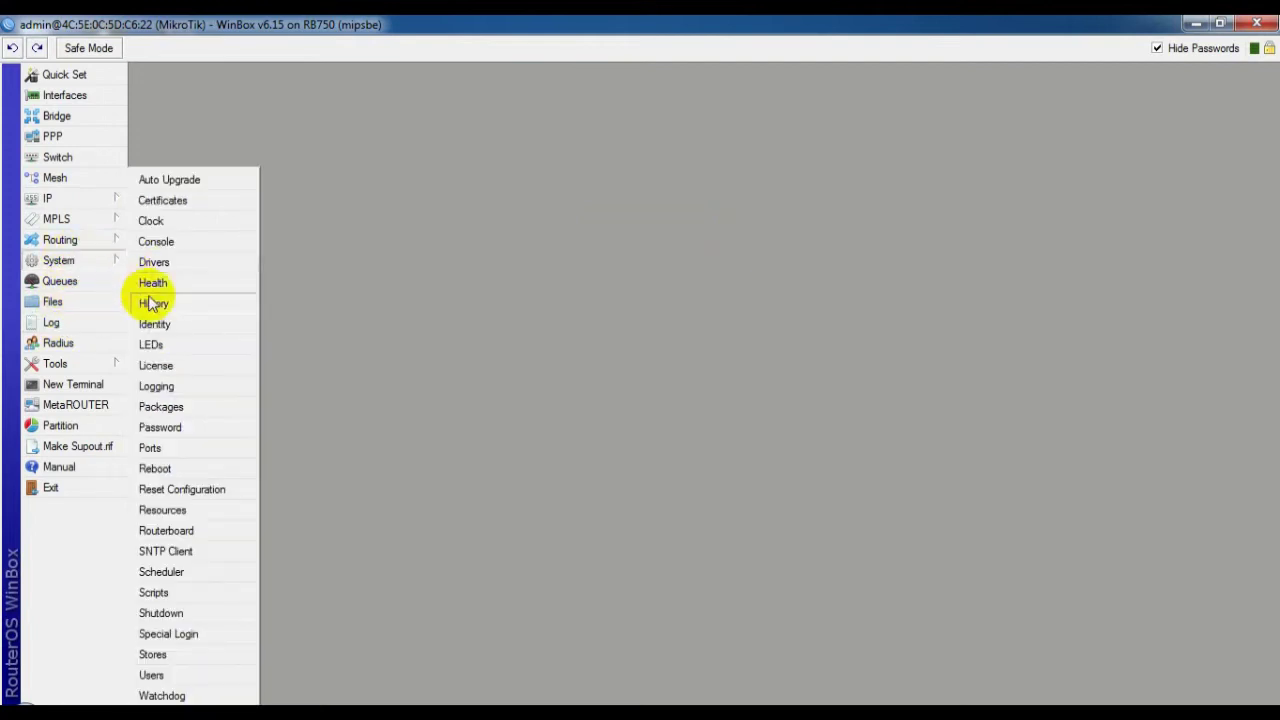
{"action": "left_click", "coordinate": [151, 223]}
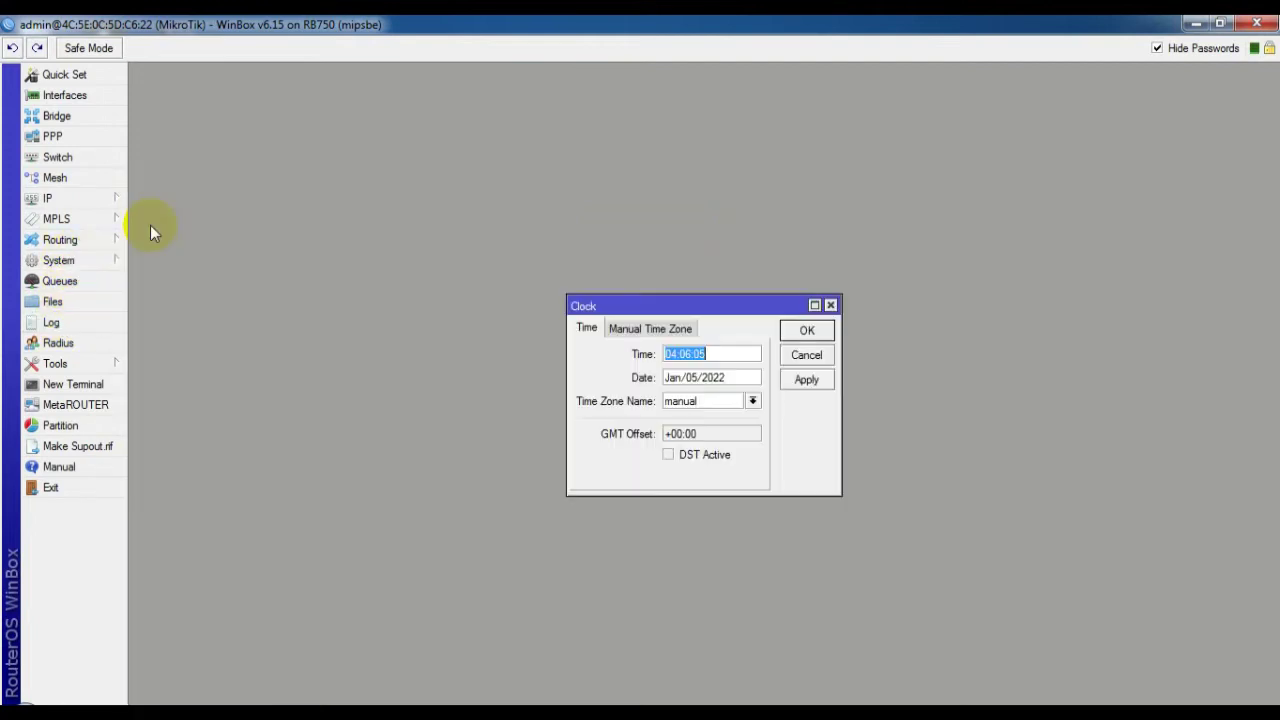
{"action": "left_click", "coordinate": [670, 354]}
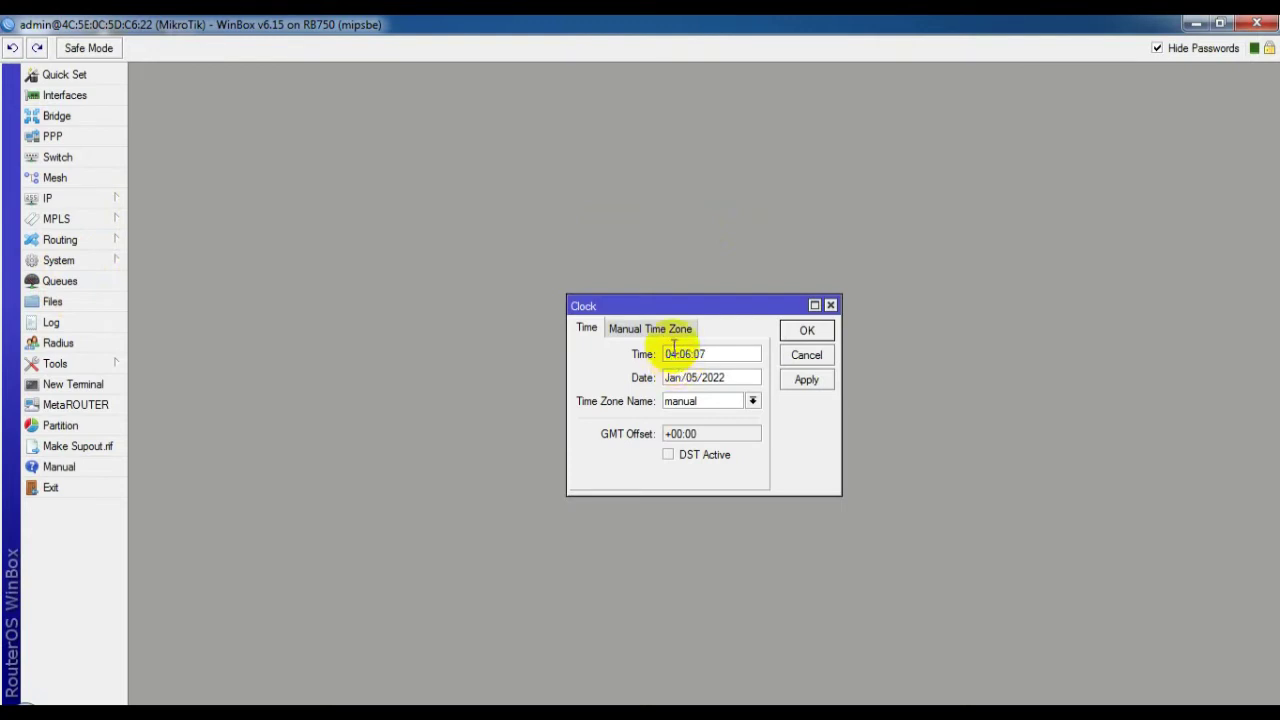
{"action": "key", "text": "BackSpace"}
{"action": "key", "text": "BackSpace"}
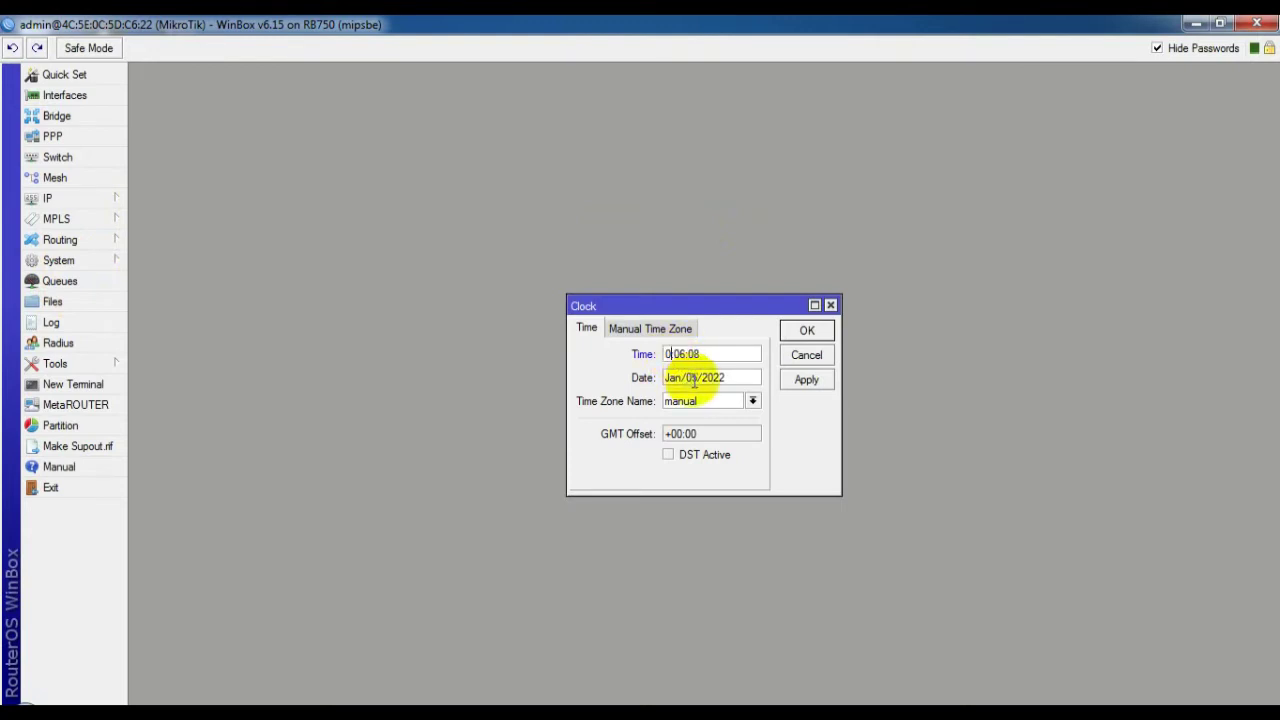
{"action": "type", "text": "11:"}
Set the time zone to Asia/Jakarta and apply the clock settings
{"action": "left_click", "coordinate": [752, 402]}
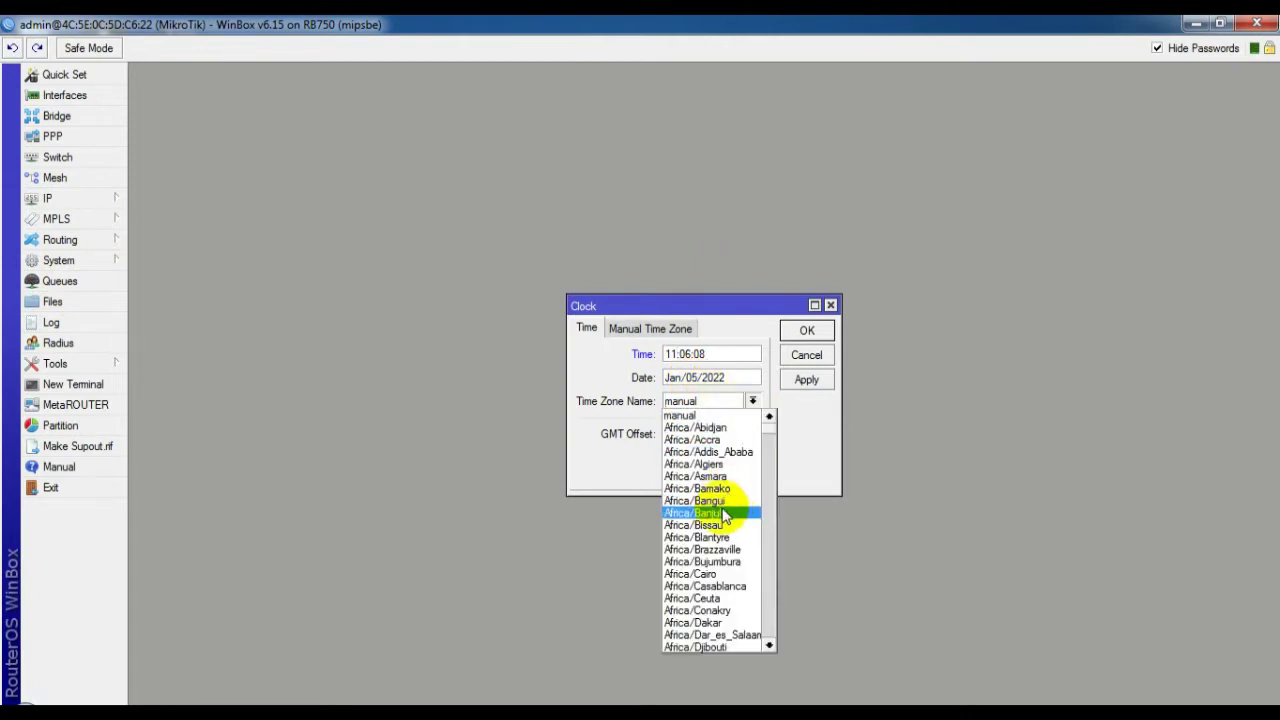
{"action": "scroll", "coordinate": [707, 543], "scroll_direction": "down", "scroll_amount": 1}
{"action": "scroll", "coordinate": [707, 543], "scroll_direction": "down", "scroll_amount": 5}
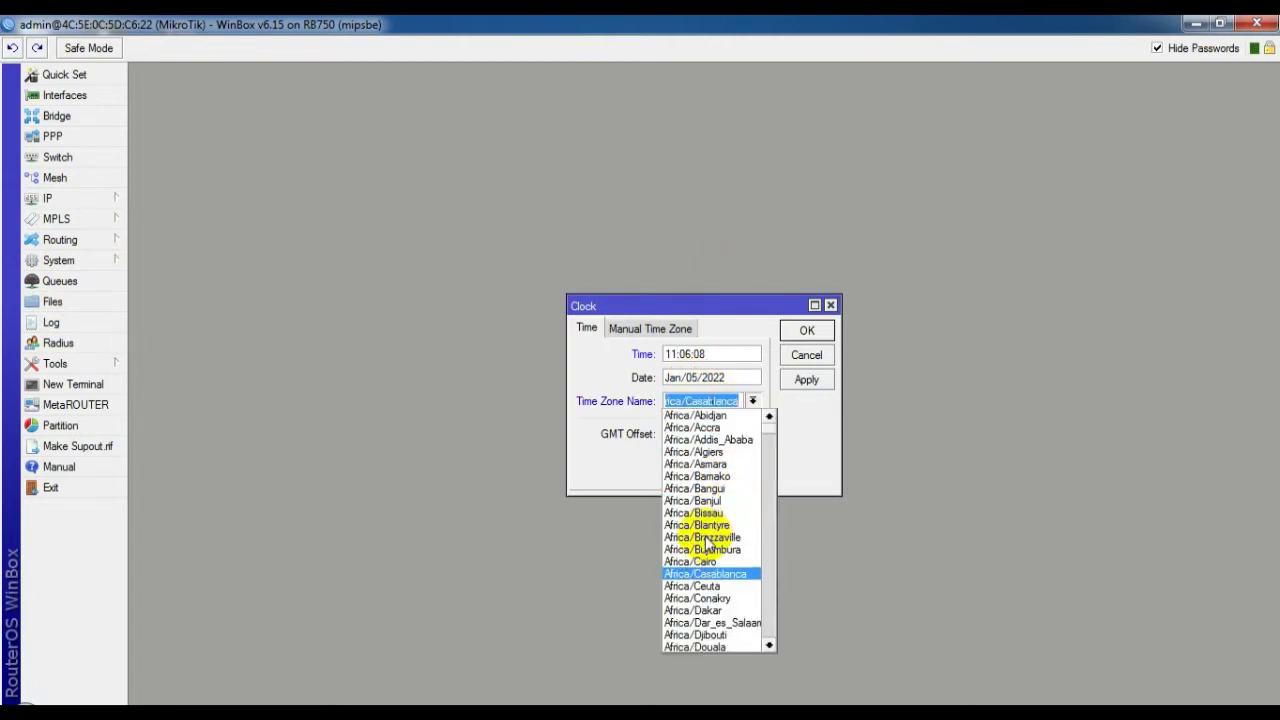
{"action": "scroll", "coordinate": [703, 590], "scroll_direction": "down", "scroll_amount": 9}
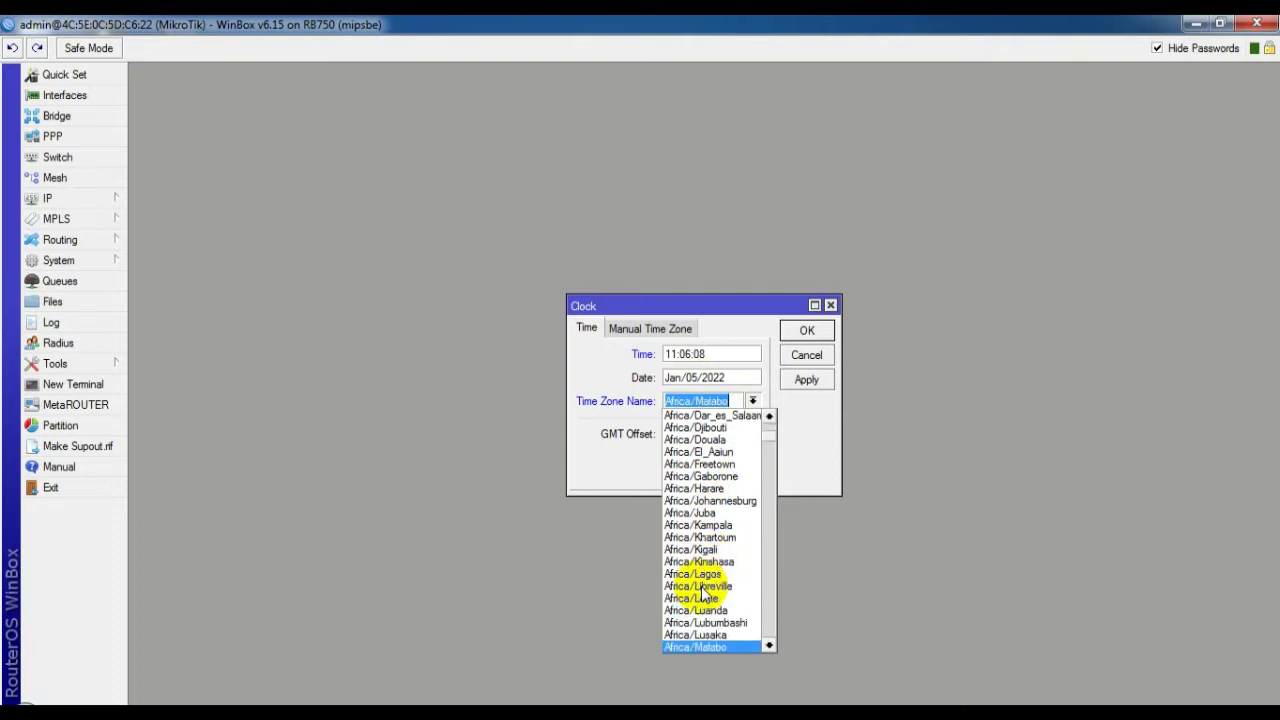
{"action": "scroll", "coordinate": [704, 590], "scroll_direction": "down", "scroll_amount": 12}
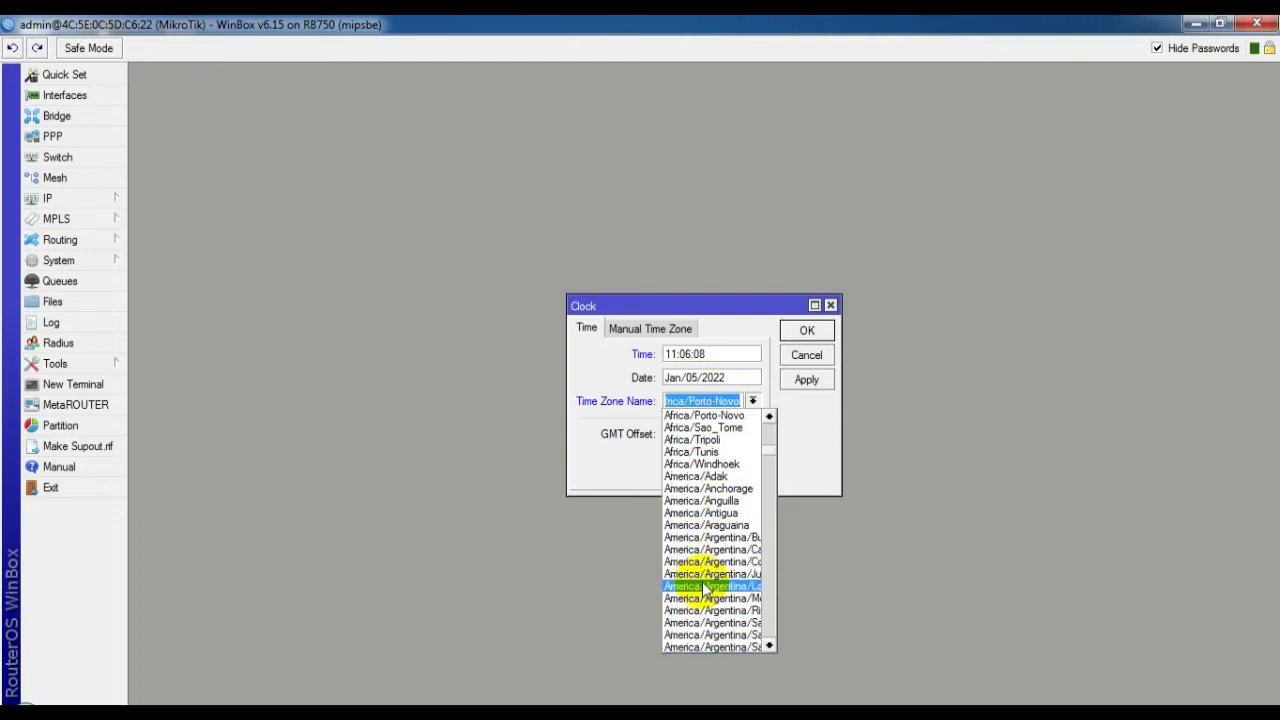
{"action": "scroll", "coordinate": [703, 590], "scroll_direction": "down", "scroll_amount": 12}
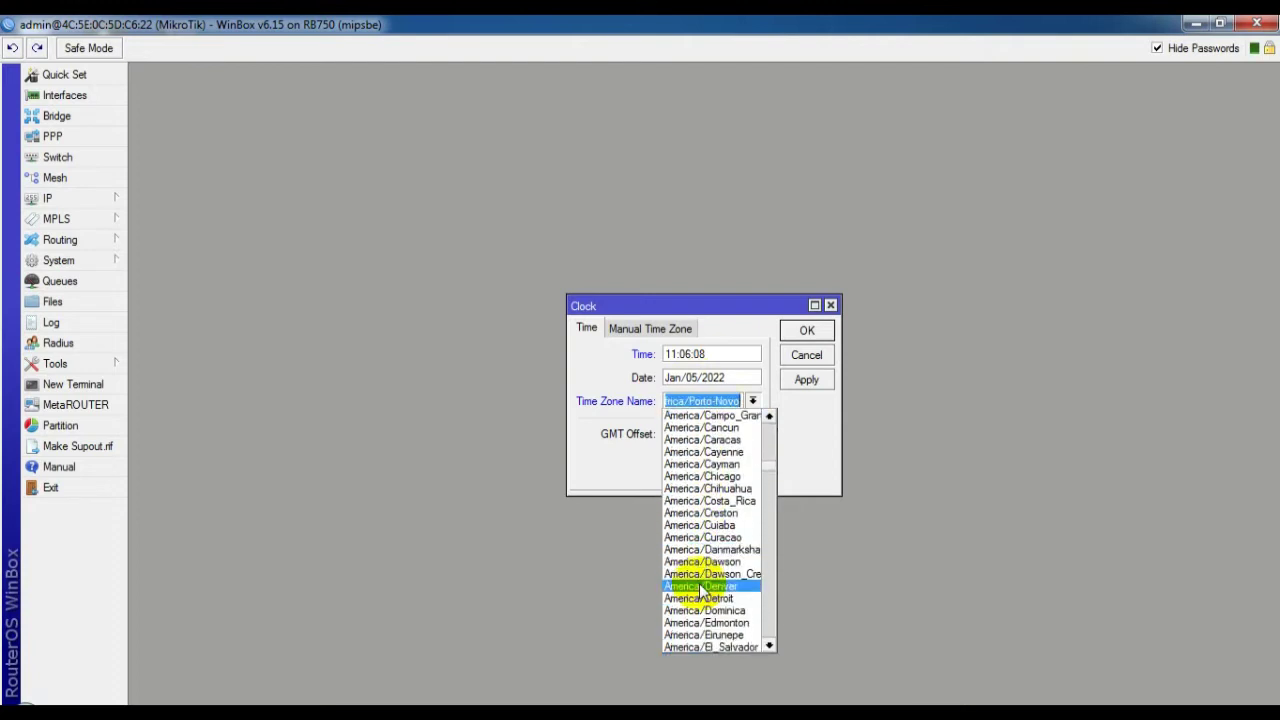
{"action": "scroll", "coordinate": [703, 590], "scroll_direction": "down", "scroll_amount": 12}
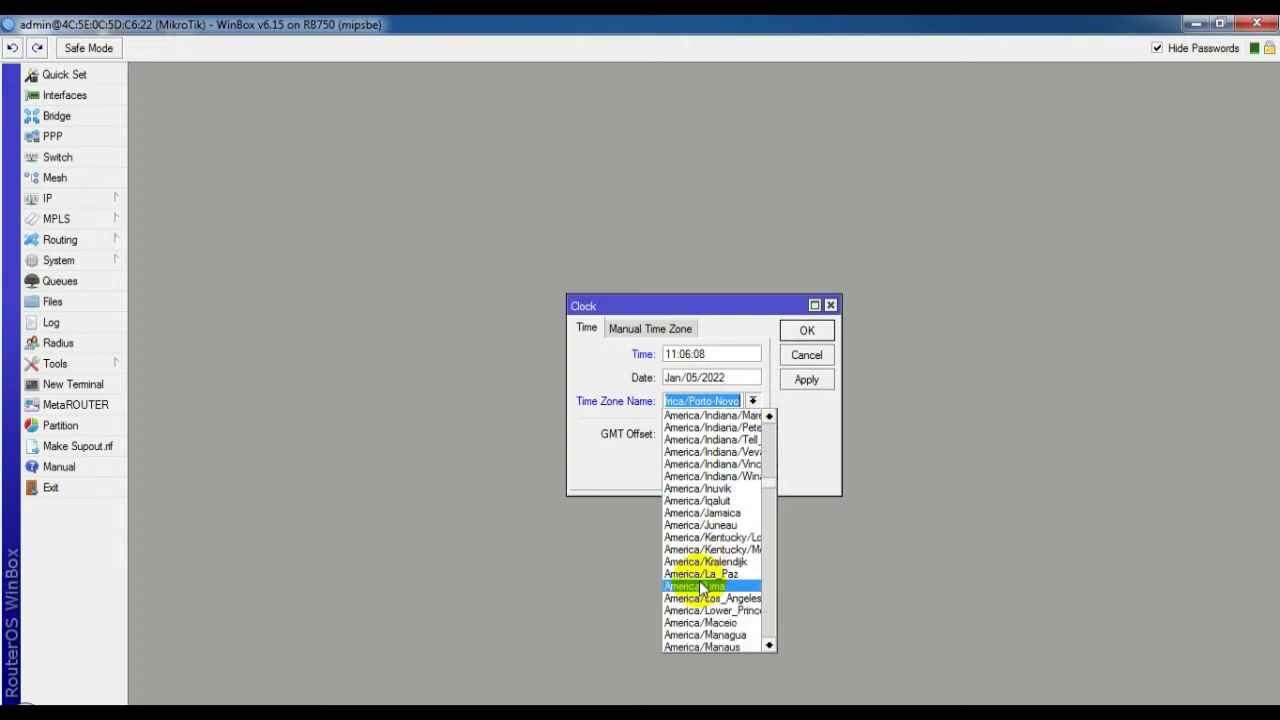
{"action": "scroll", "coordinate": [700, 582], "scroll_direction": "down", "scroll_amount": 12}
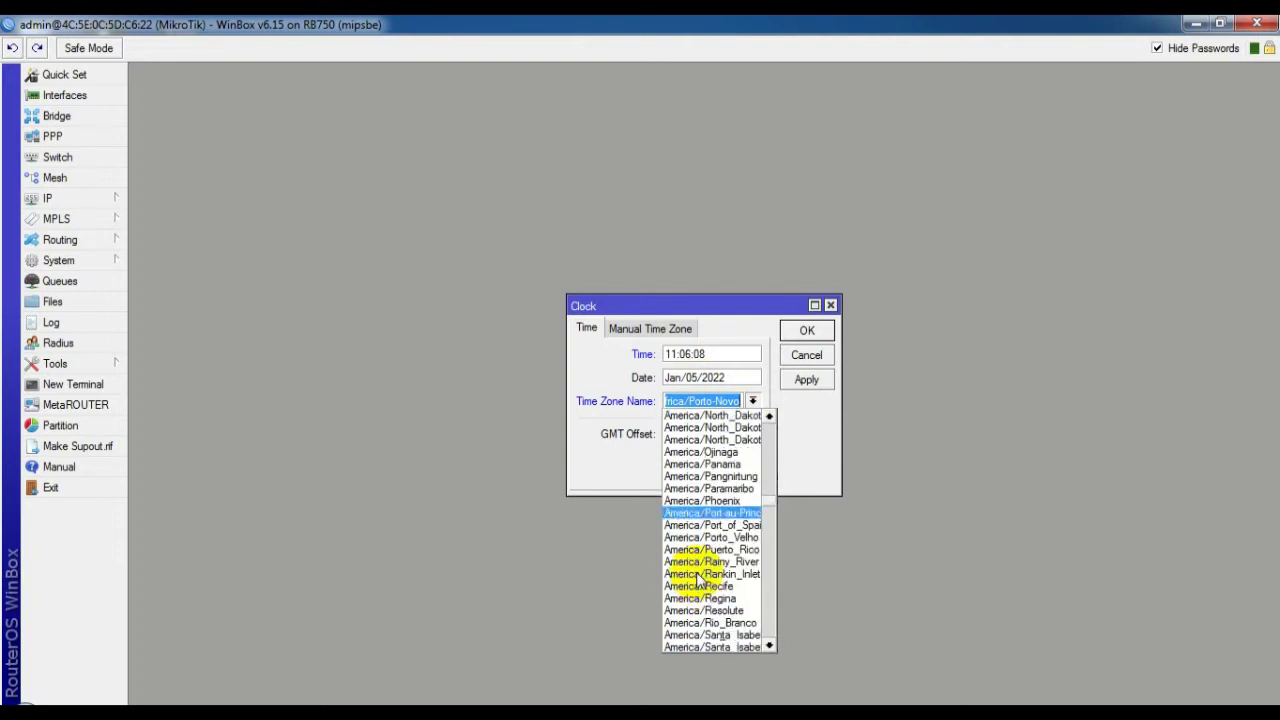
{"action": "scroll", "coordinate": [700, 582], "scroll_direction": "down", "scroll_amount": 10}
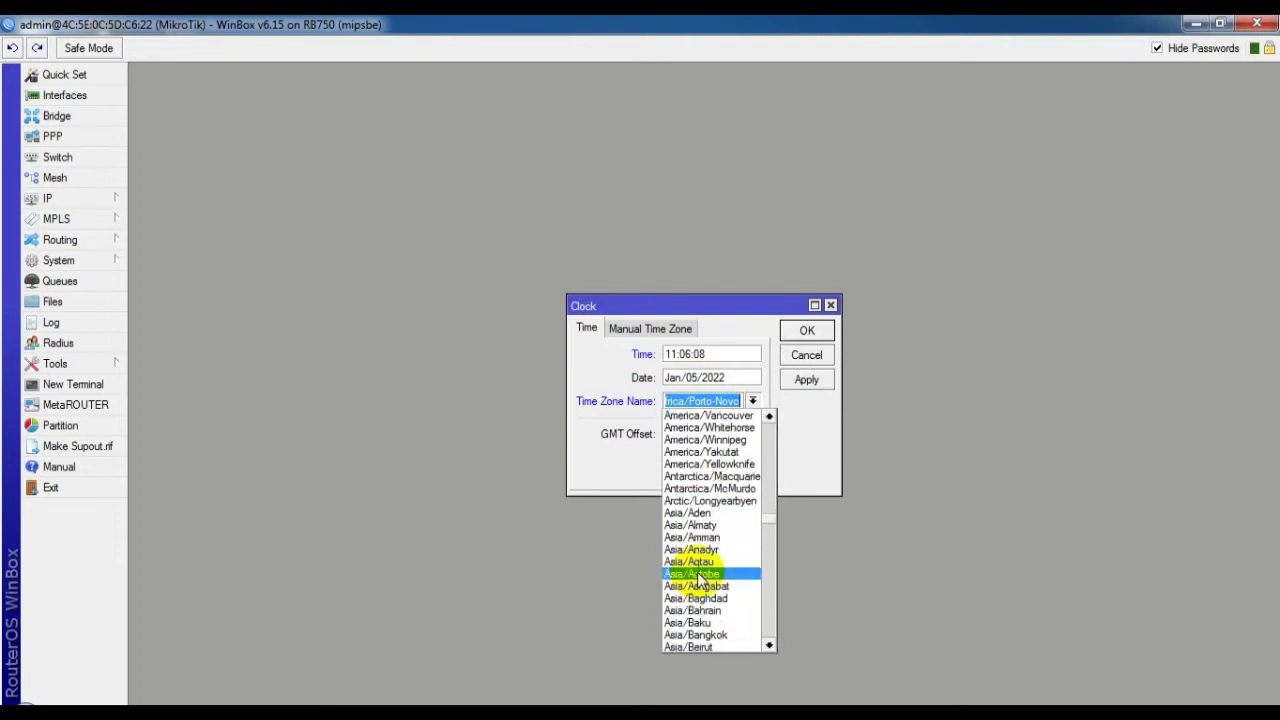
{"action": "scroll", "coordinate": [700, 580], "scroll_direction": "down", "scroll_amount": 4}
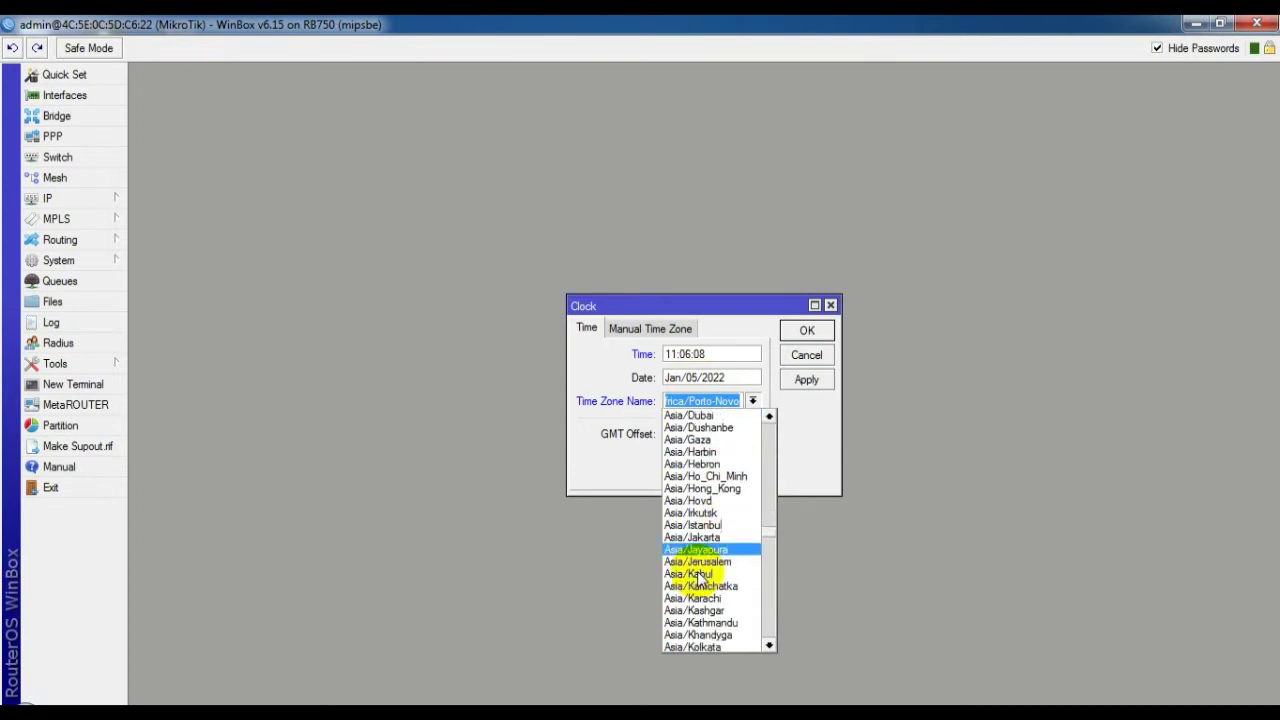
{"action": "scroll", "coordinate": [697, 578], "scroll_direction": "down", "scroll_amount": 1}
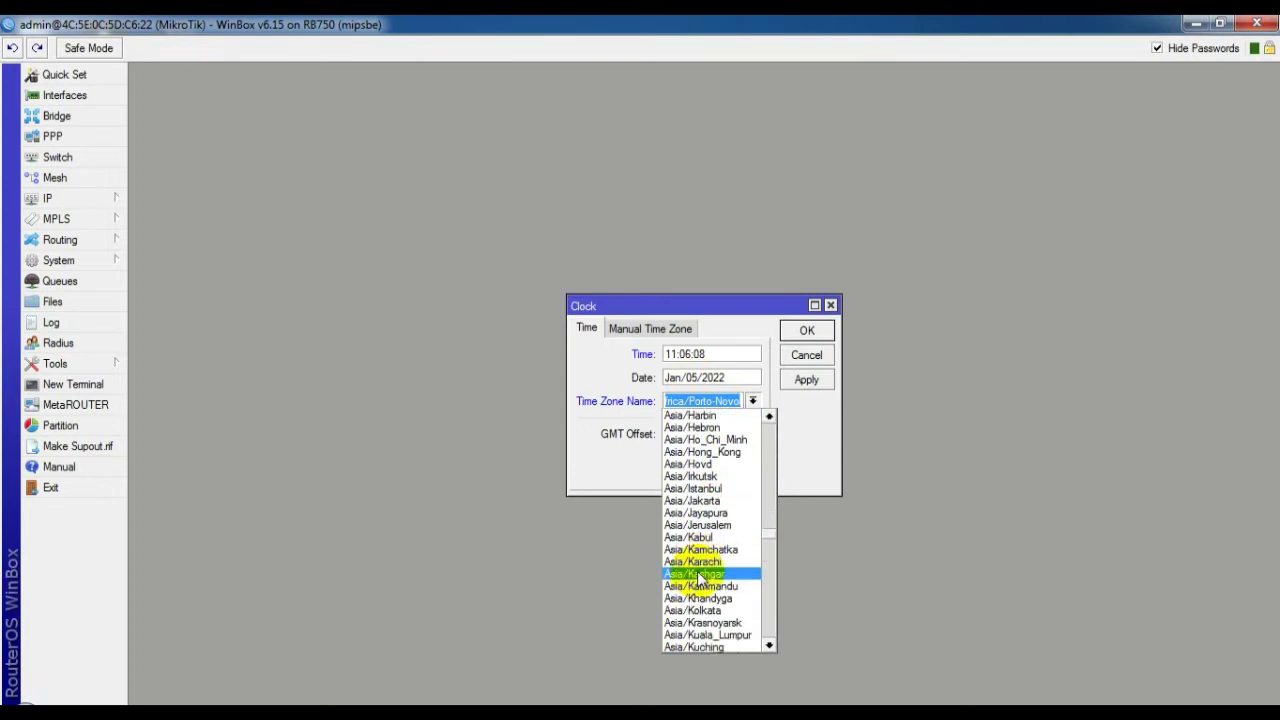
{"action": "left_click", "coordinate": [698, 500]}
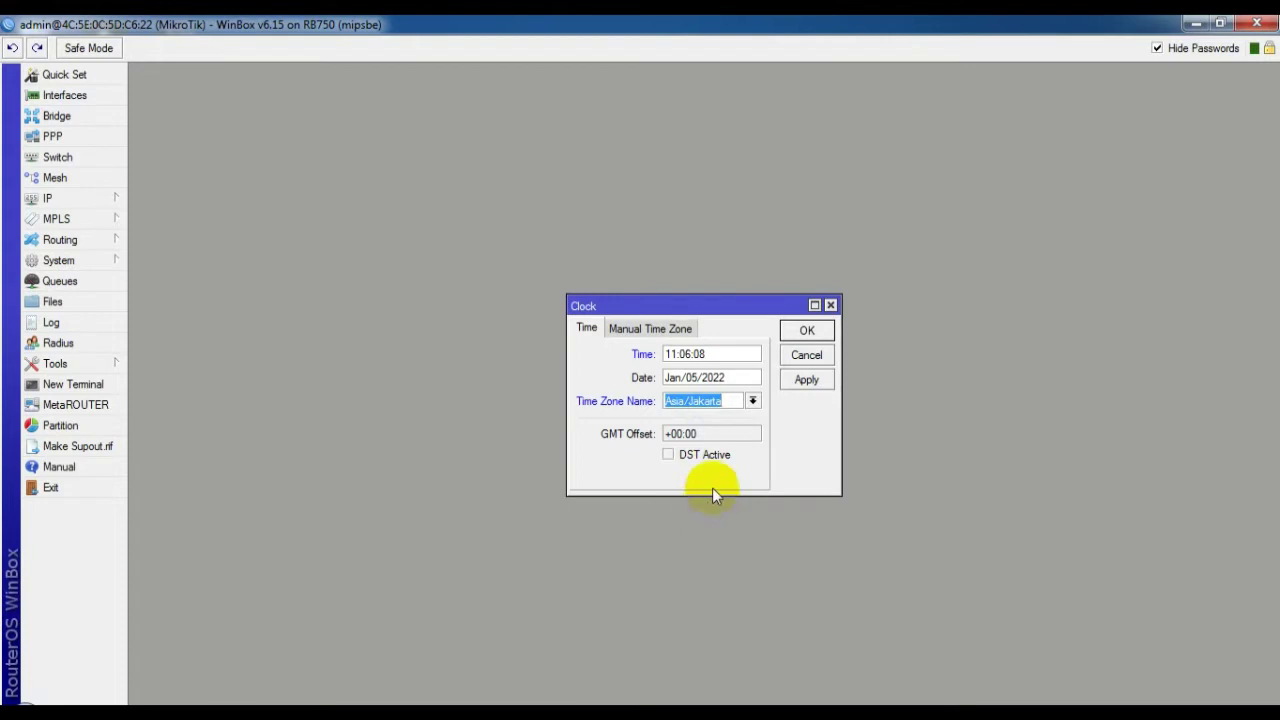
{"action": "left_click", "coordinate": [794, 381]}
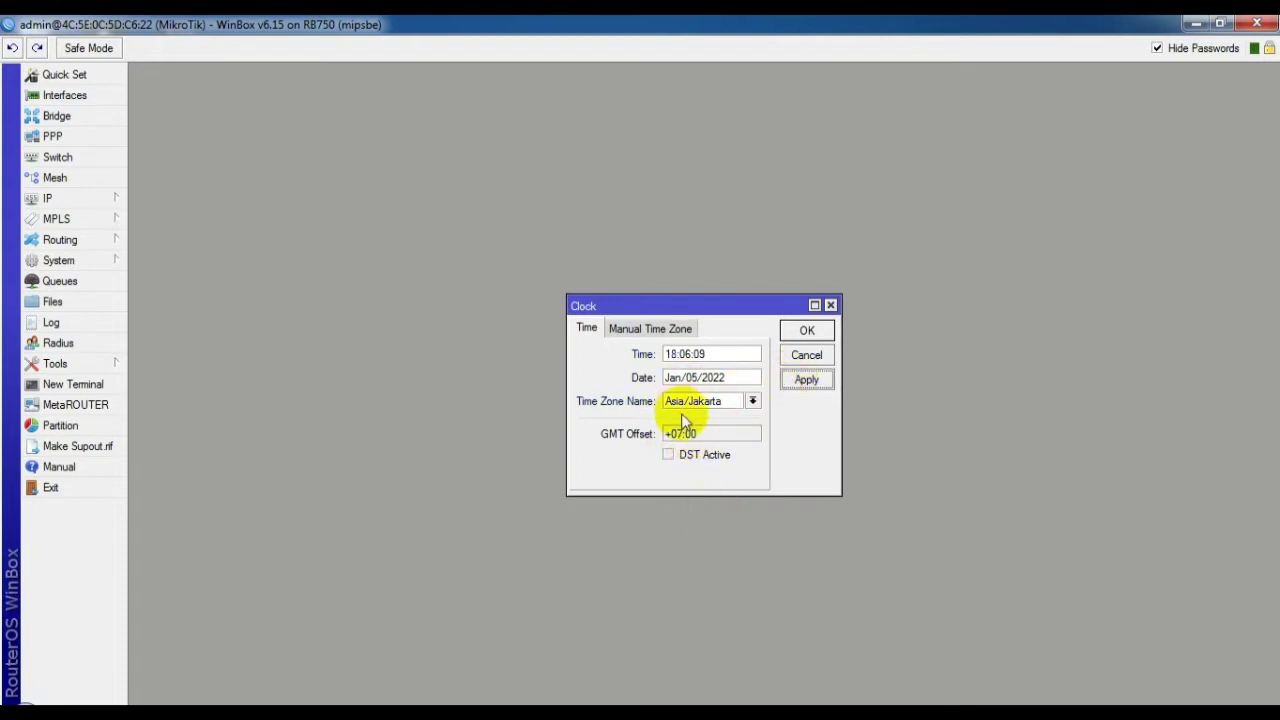
{"action": "left_click", "coordinate": [802, 334]}
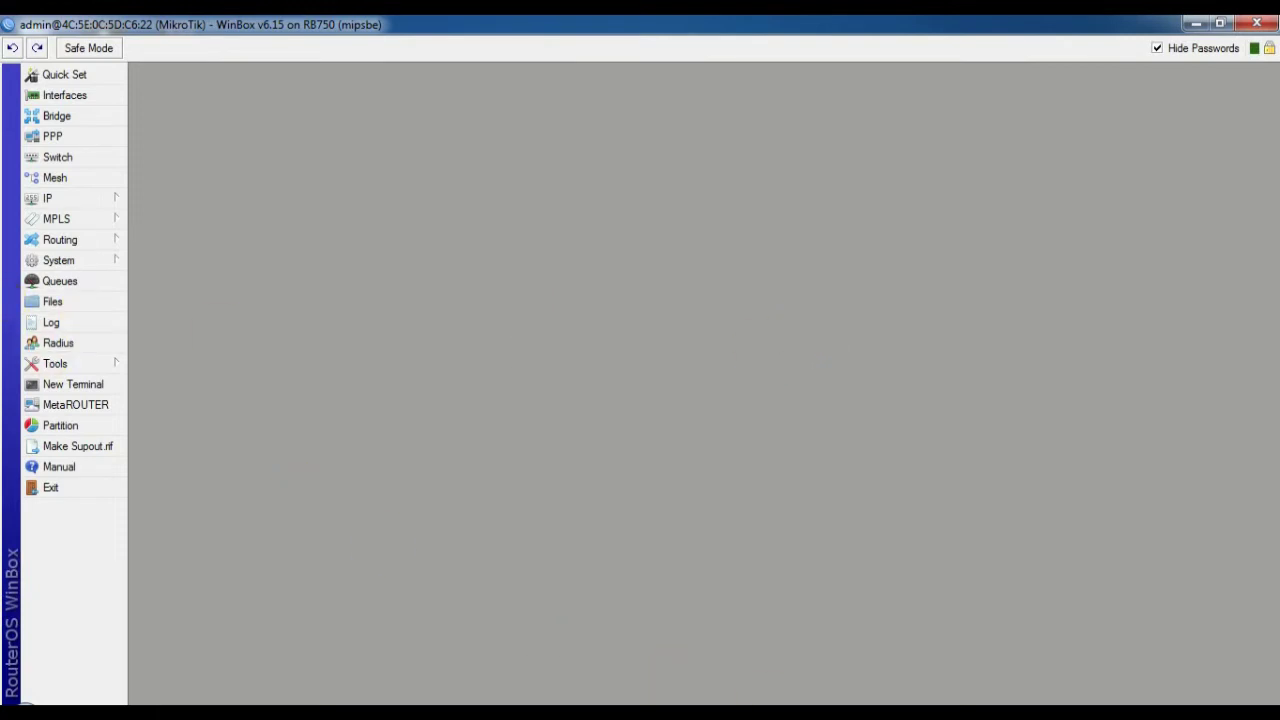
Enable the web proxy with anonymous access and set a cache administrator e-mail address
{"action": "left_click", "coordinate": [62, 198]}
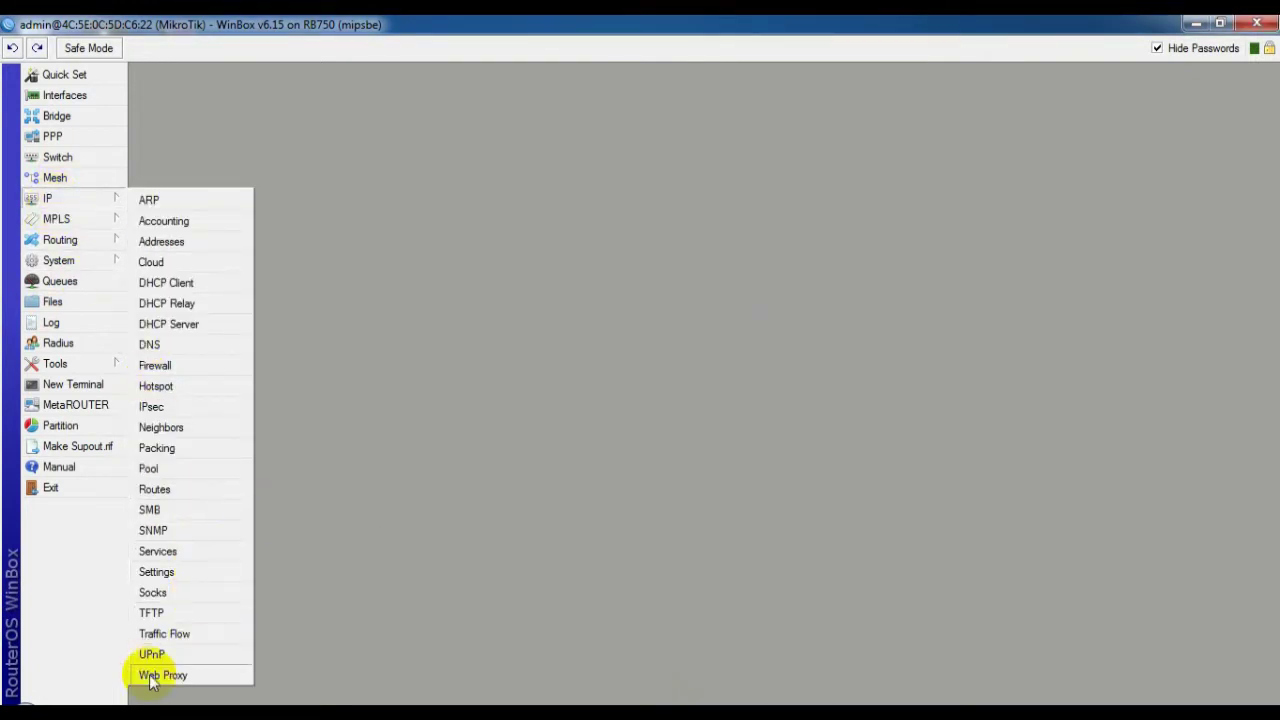
{"action": "left_click", "coordinate": [155, 676]}
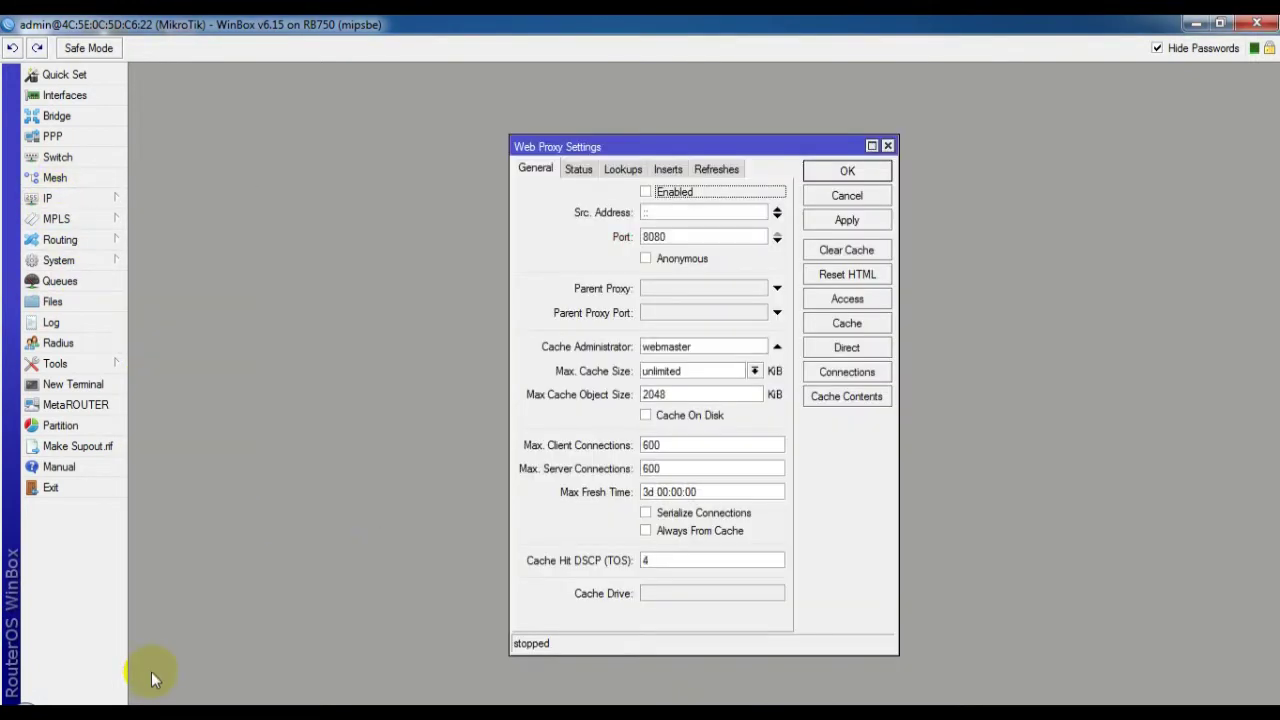
{"action": "left_click", "coordinate": [646, 191]}
{"action": "left_click", "coordinate": [645, 259]}
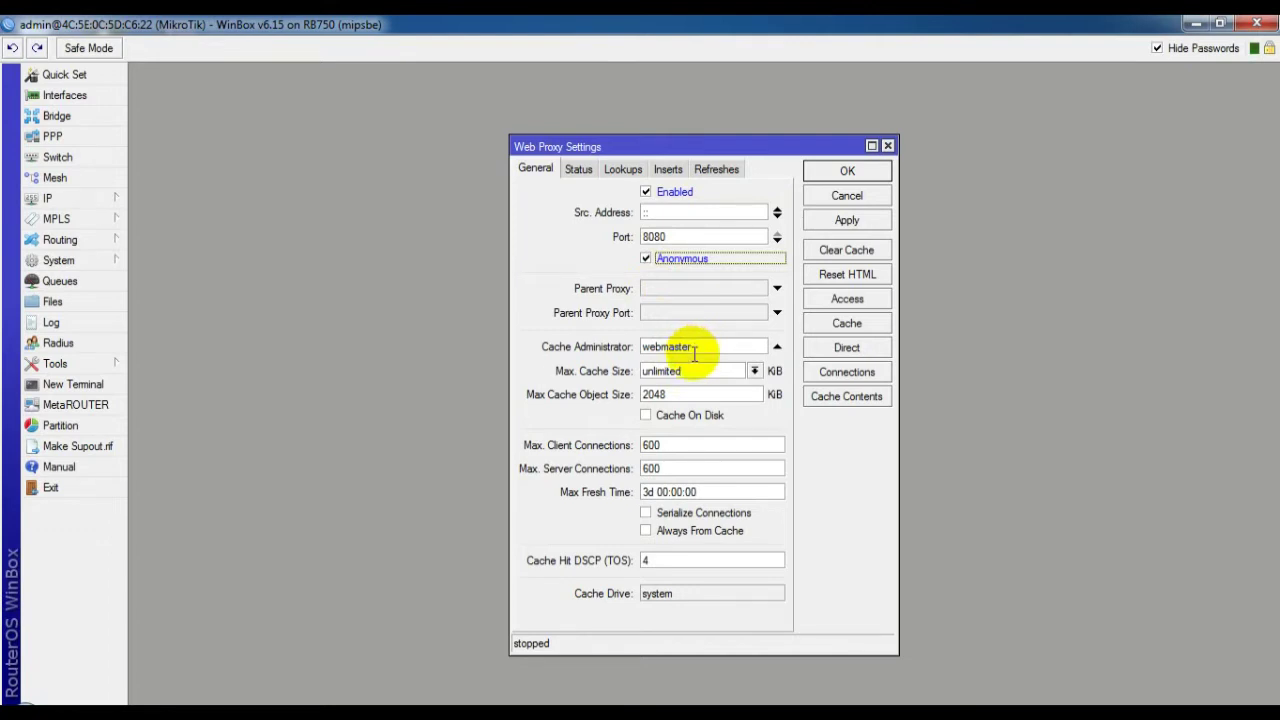
{"action": "double_click", "coordinate": [694, 347]}
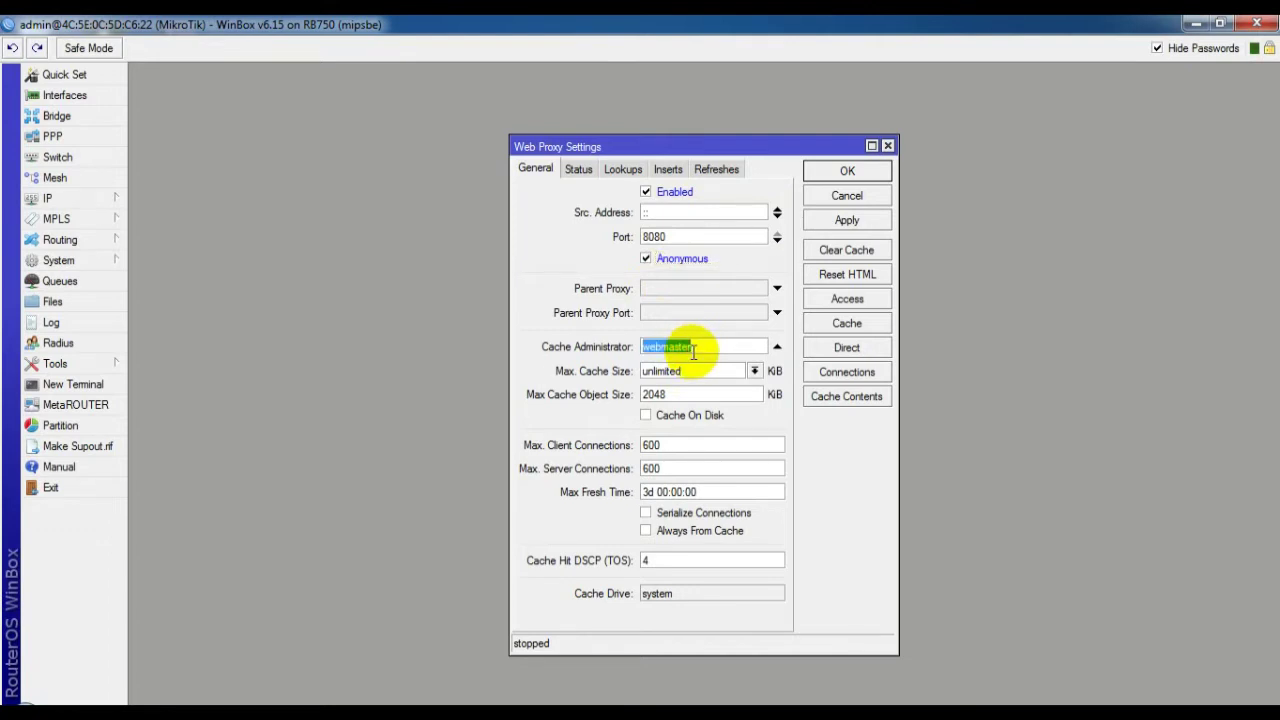
{"action": "key", "text": "BackSpace"}
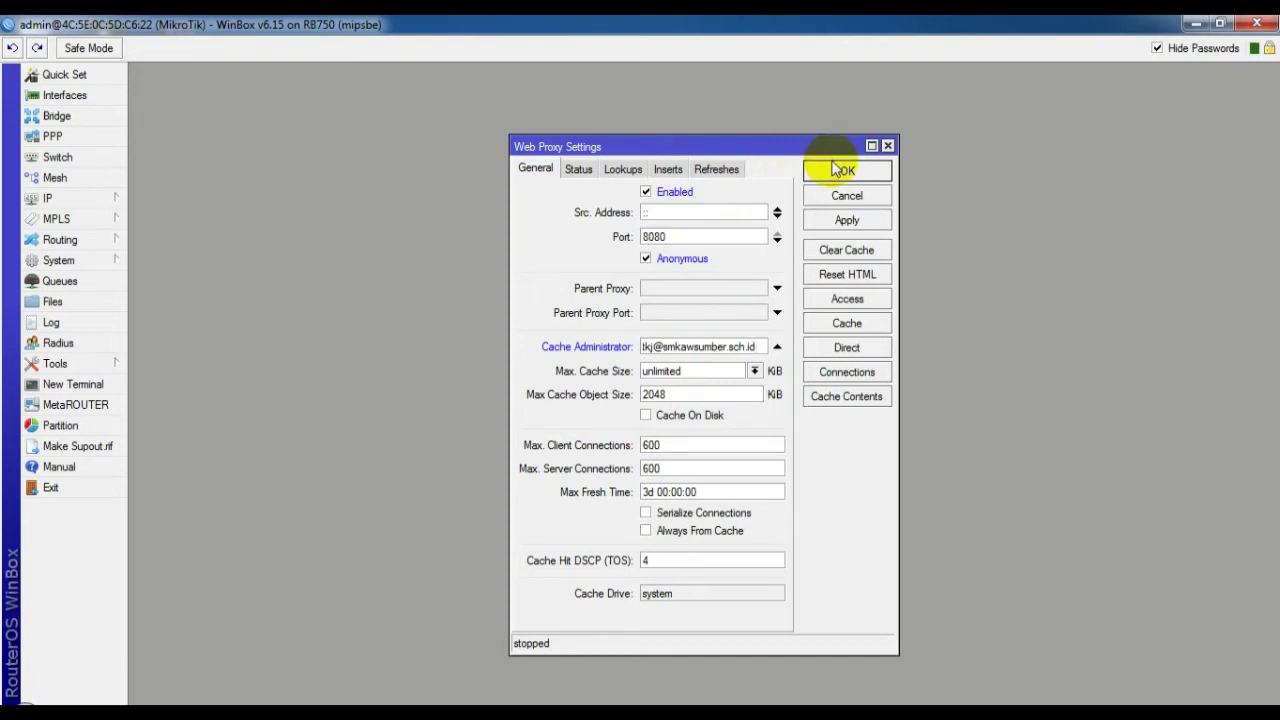
{"action": "left_click", "coordinate": [877, 171]}
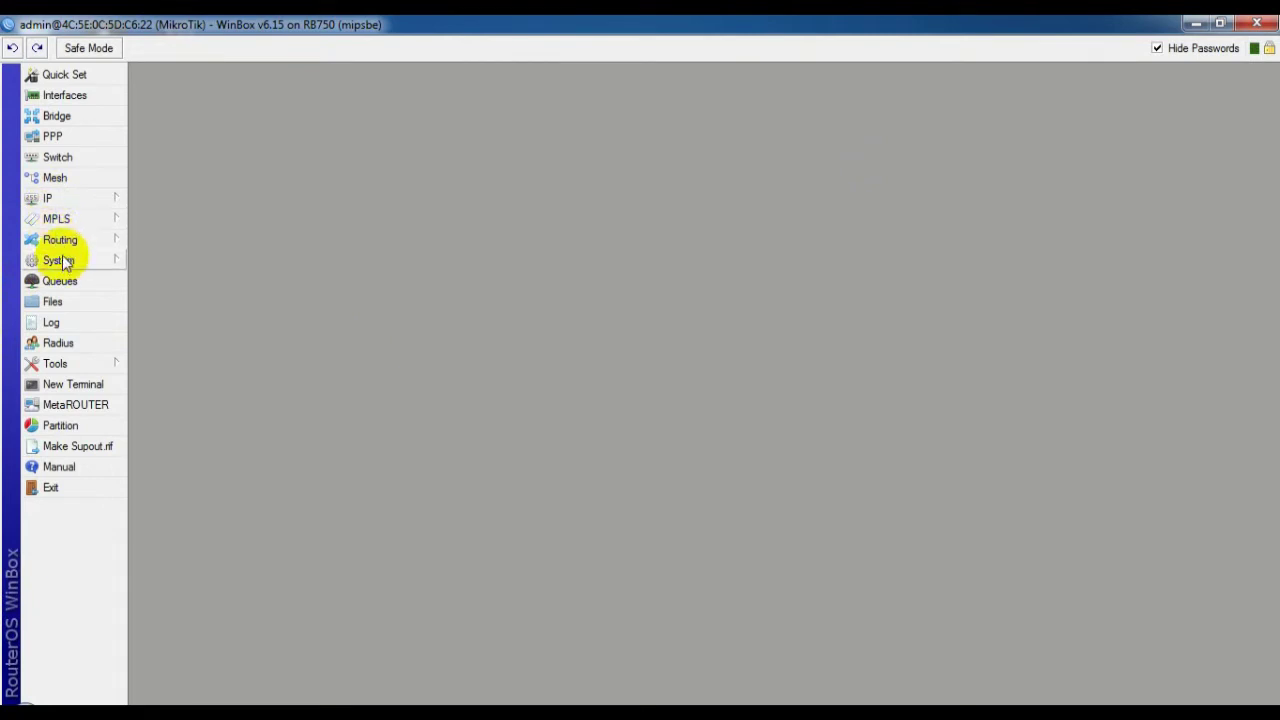
Start the Hotspot Setup wizard with ether3hp as the hotspot interface
{"action": "left_click", "coordinate": [55, 198]}
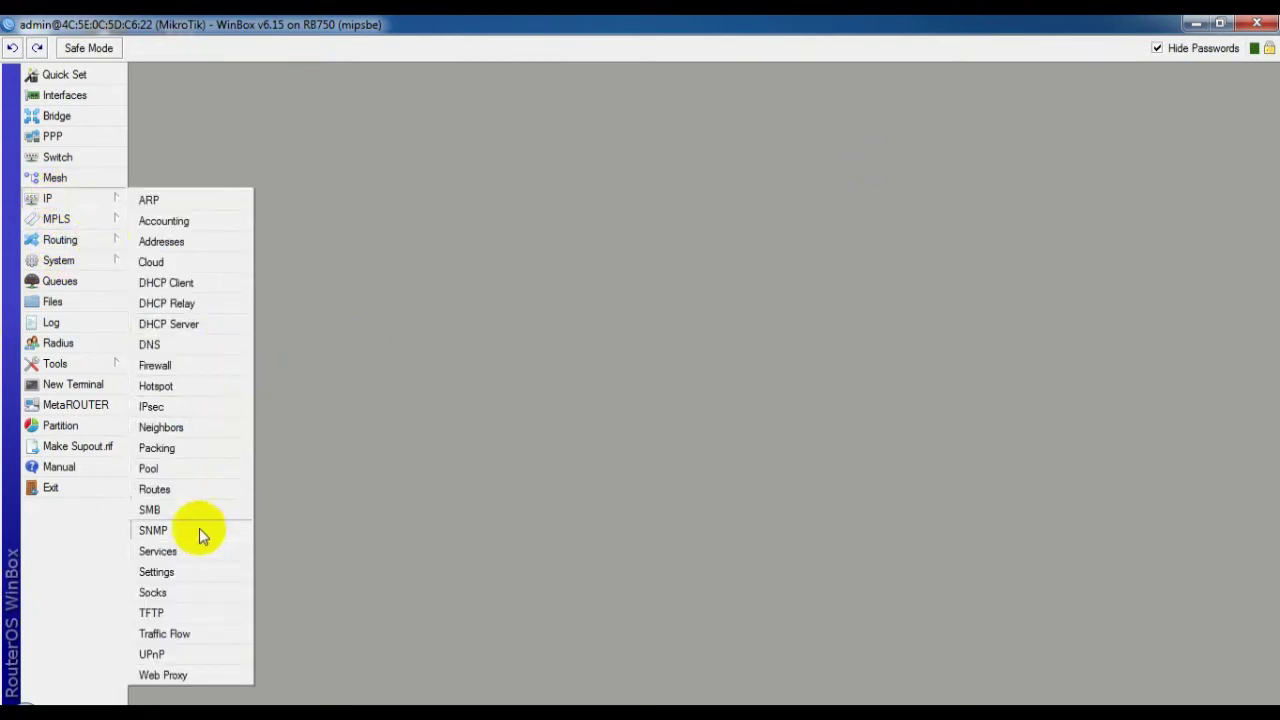
{"action": "left_click", "coordinate": [167, 387]}
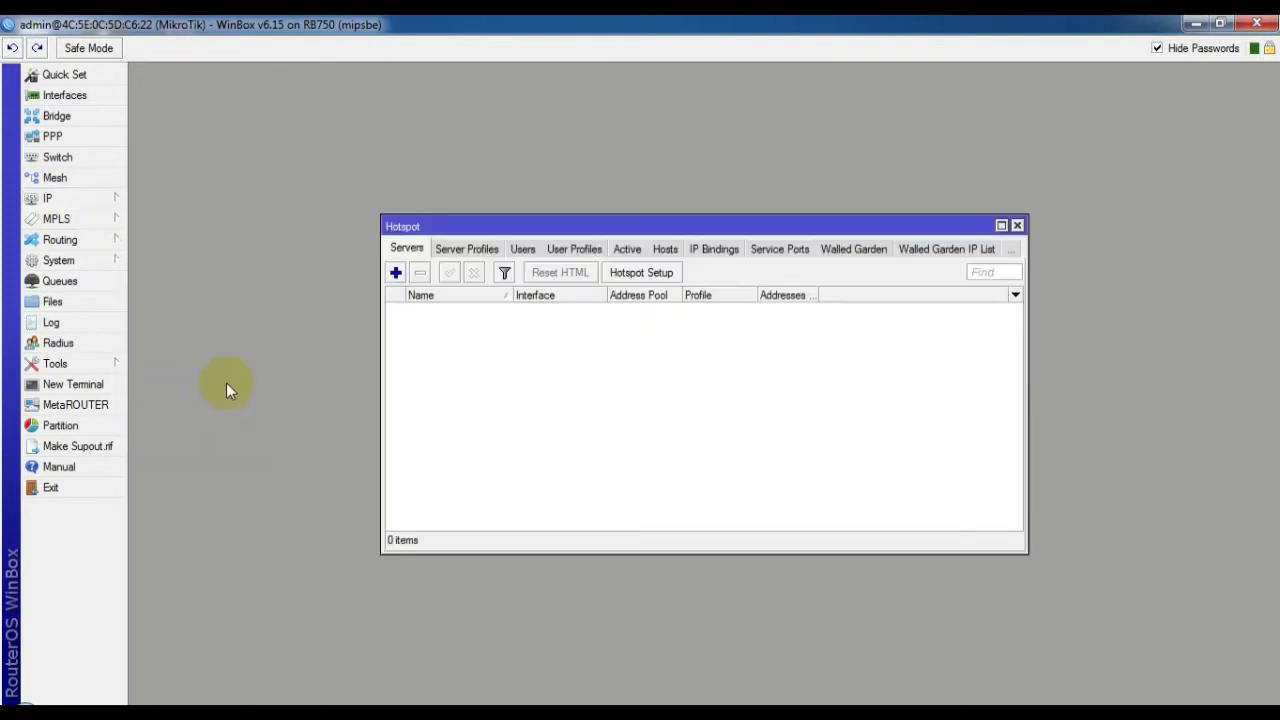
{"action": "left_click", "coordinate": [641, 272]}
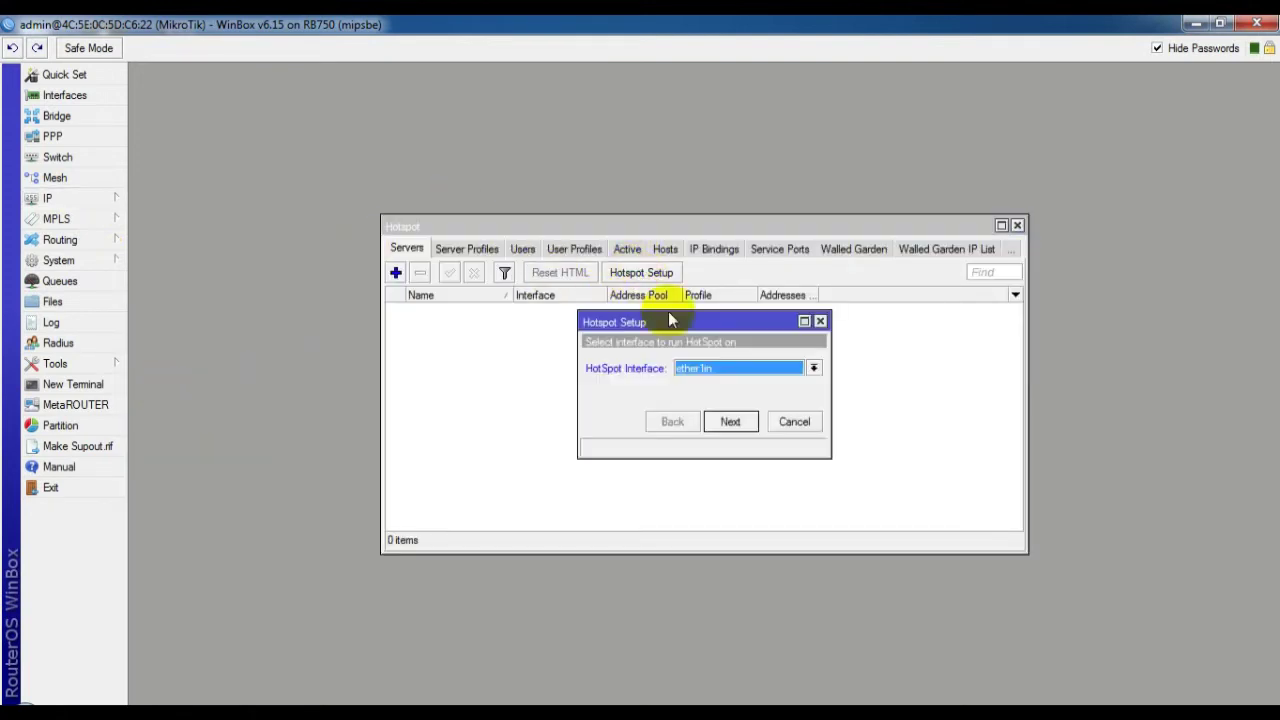
{"action": "left_click", "coordinate": [745, 372]}
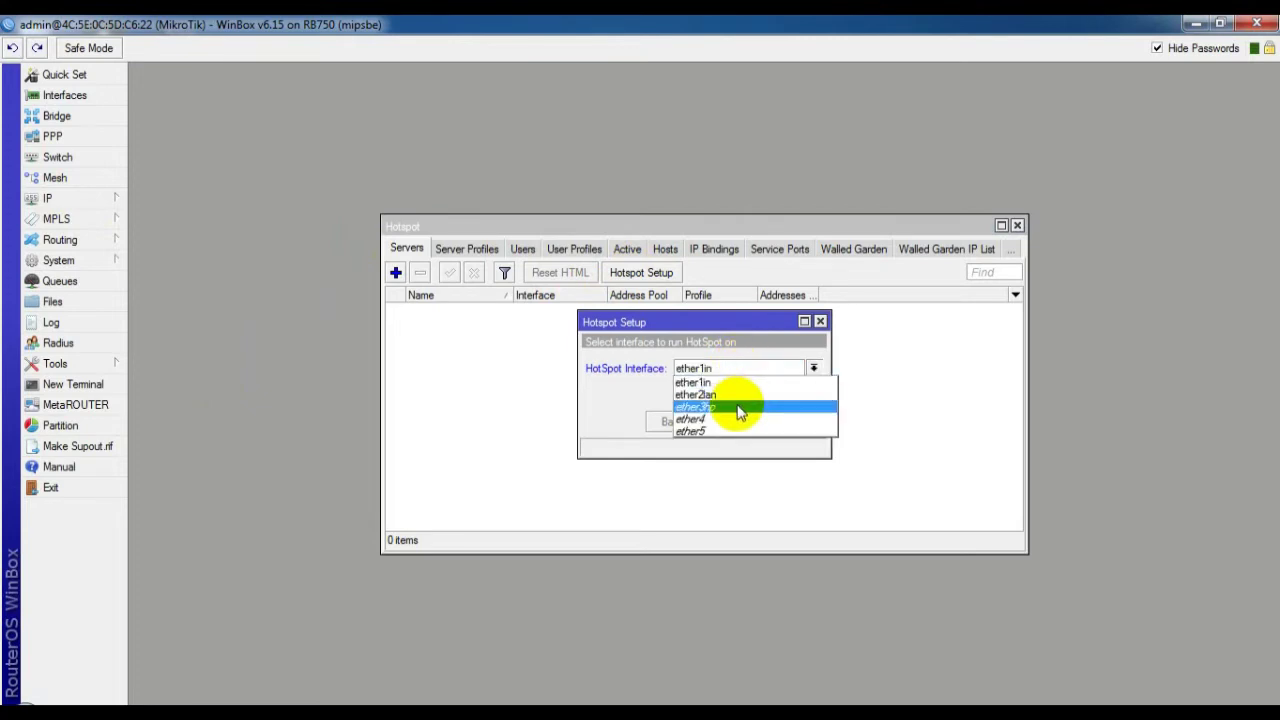
{"action": "left_click", "coordinate": [740, 410]}
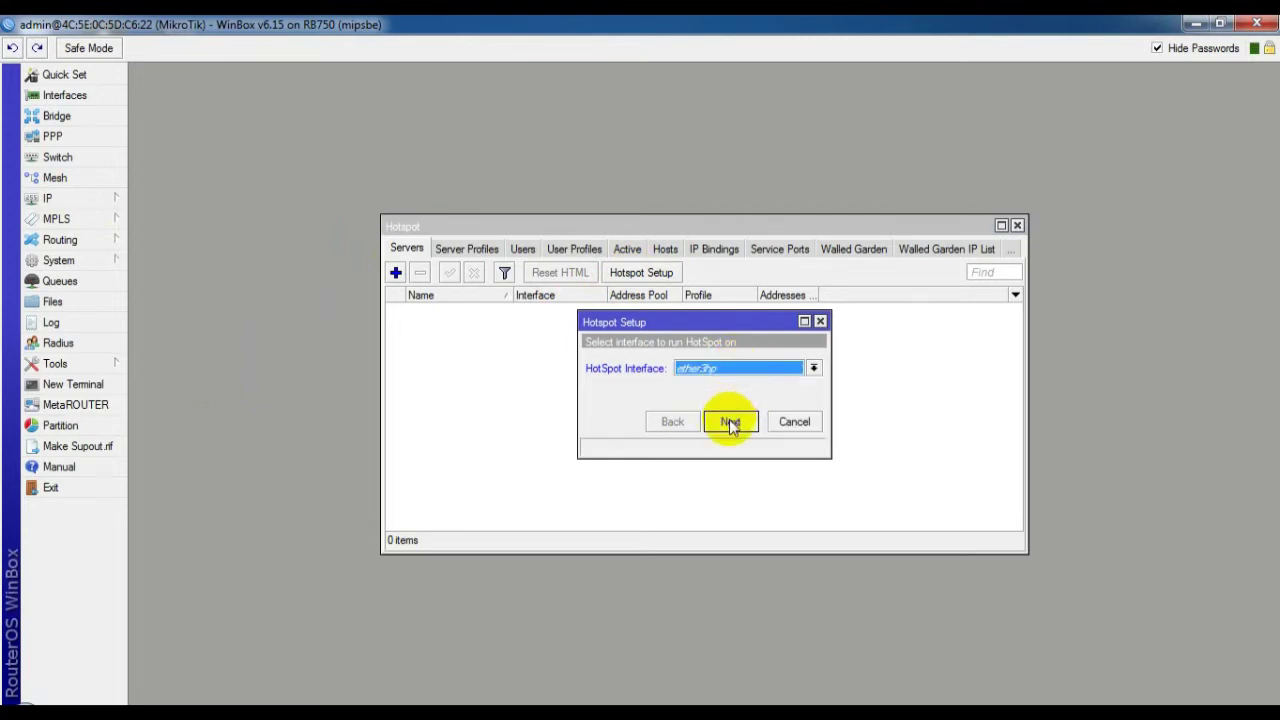
{"action": "left_click", "coordinate": [730, 422]}
Accept the default address, pool, certificate, SMTP, DNS pages and set the hotspot user's password
{"action": "left_click", "coordinate": [730, 422]}
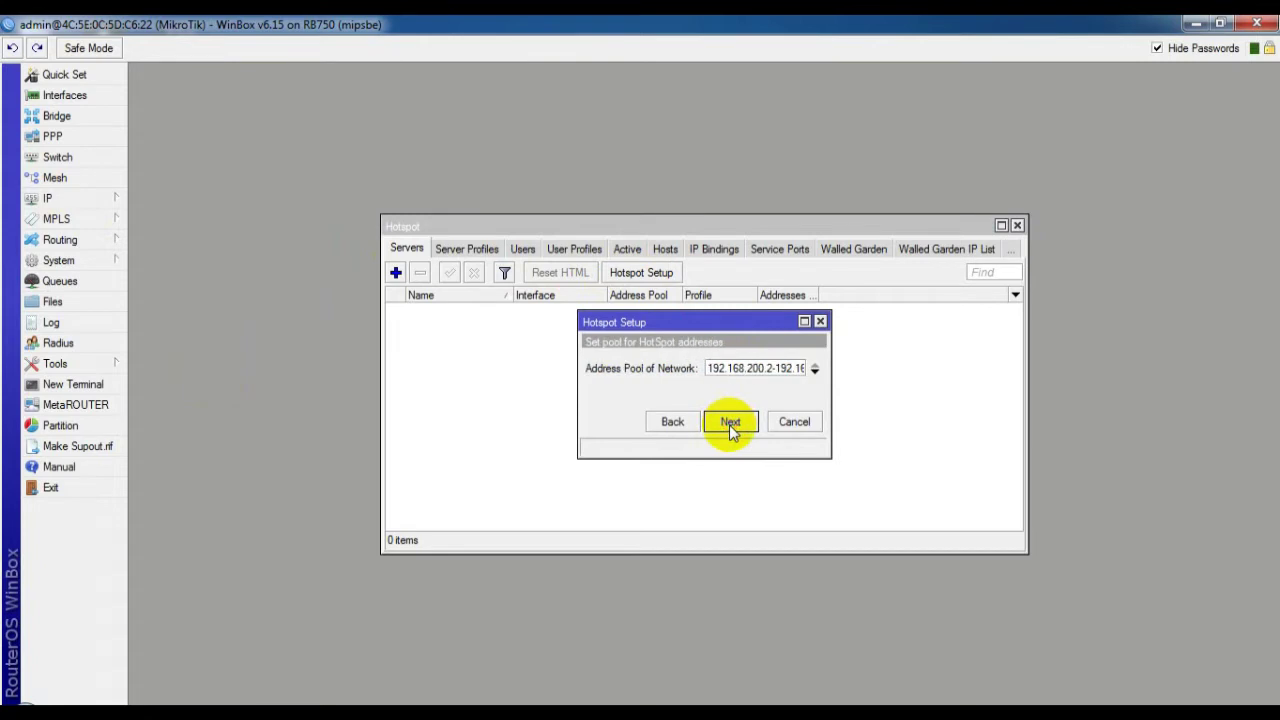
{"action": "left_click", "coordinate": [730, 422]}
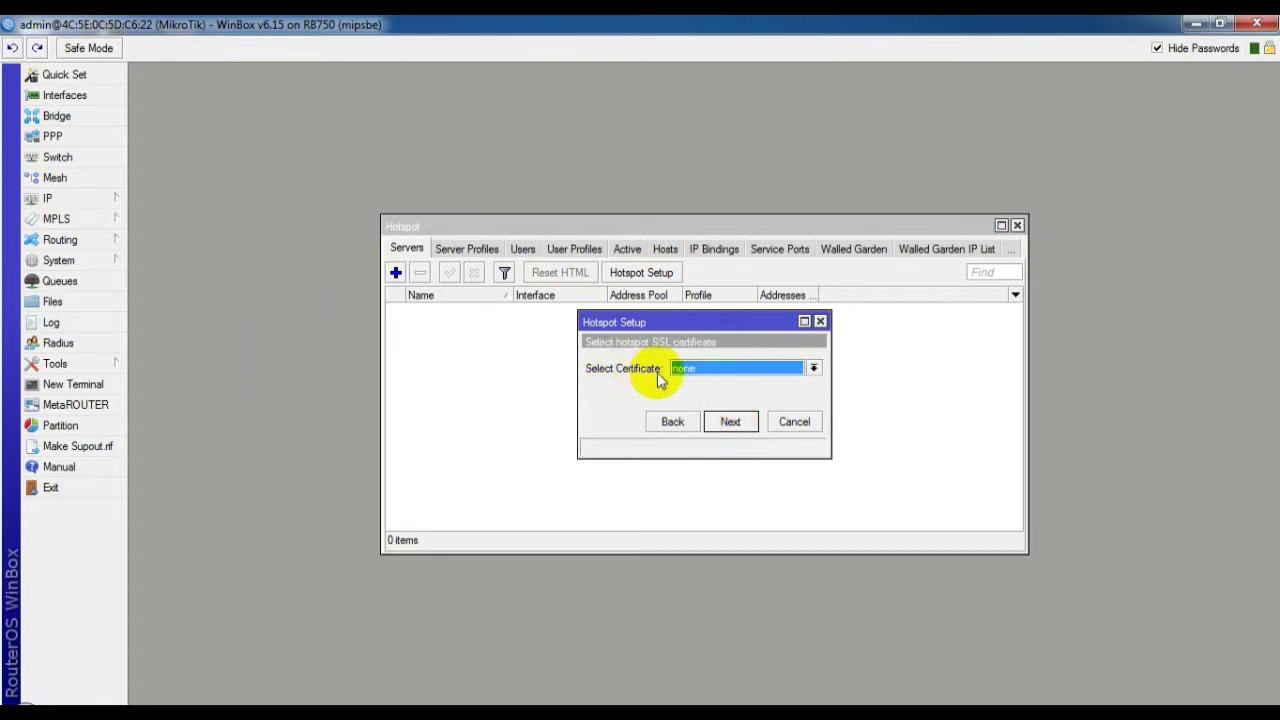
{"action": "left_click", "coordinate": [731, 423]}
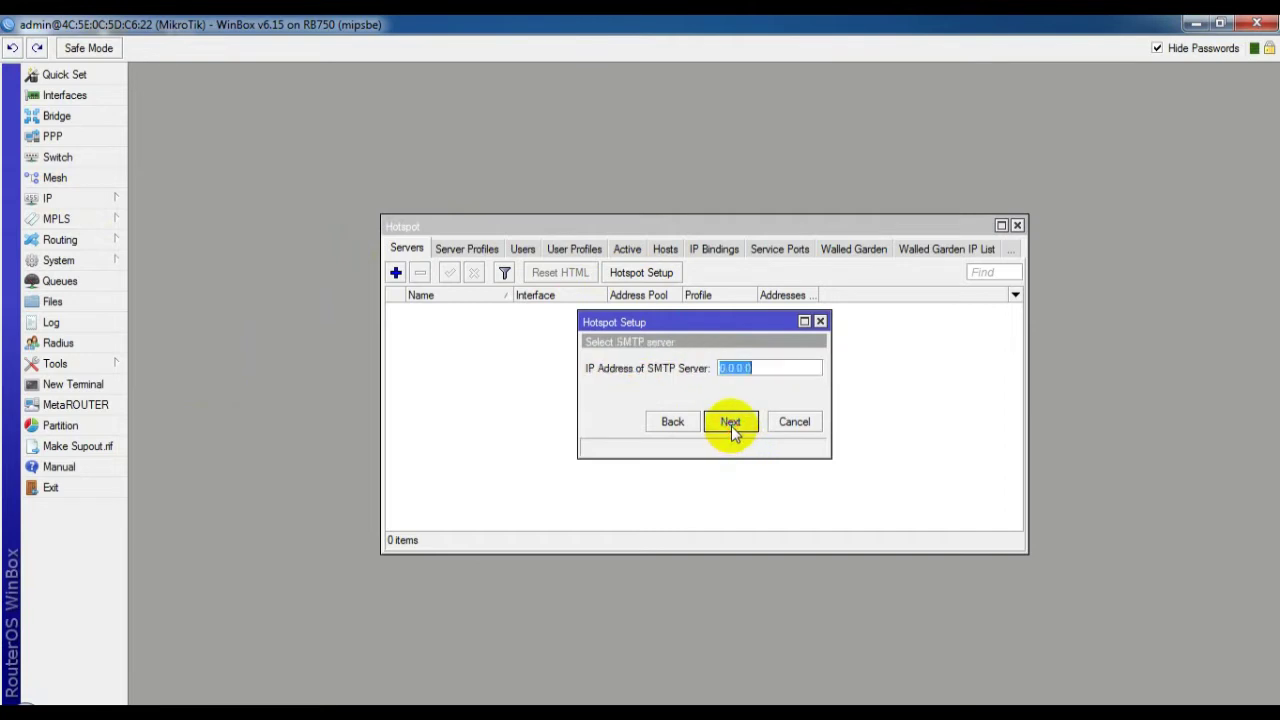
{"action": "left_click", "coordinate": [731, 424]}
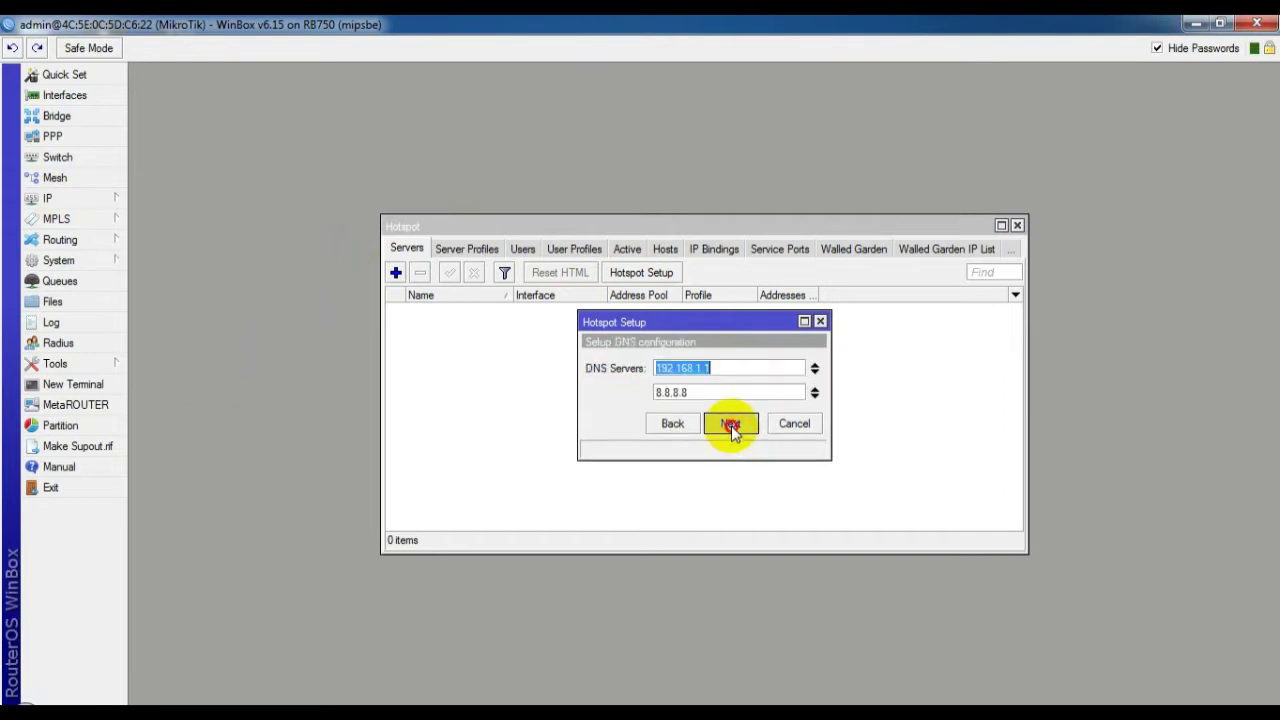
{"action": "left_click", "coordinate": [731, 424]}
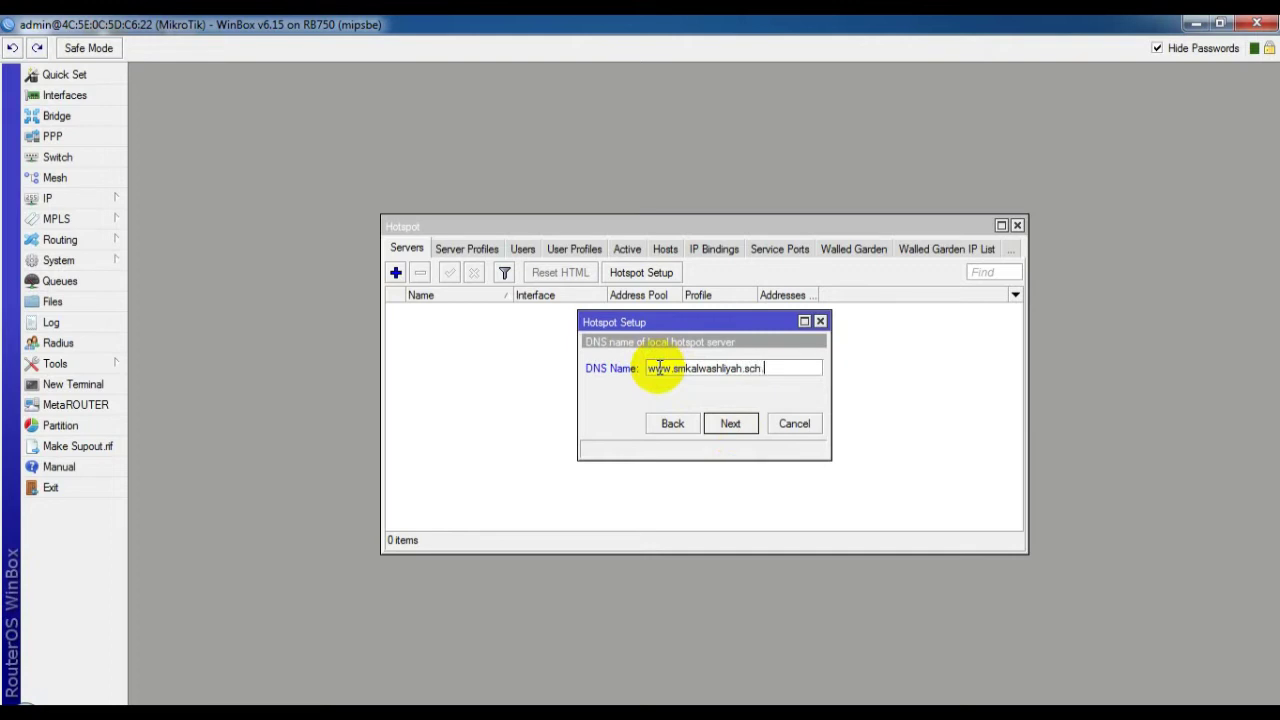
{"action": "left_click", "coordinate": [731, 423]}
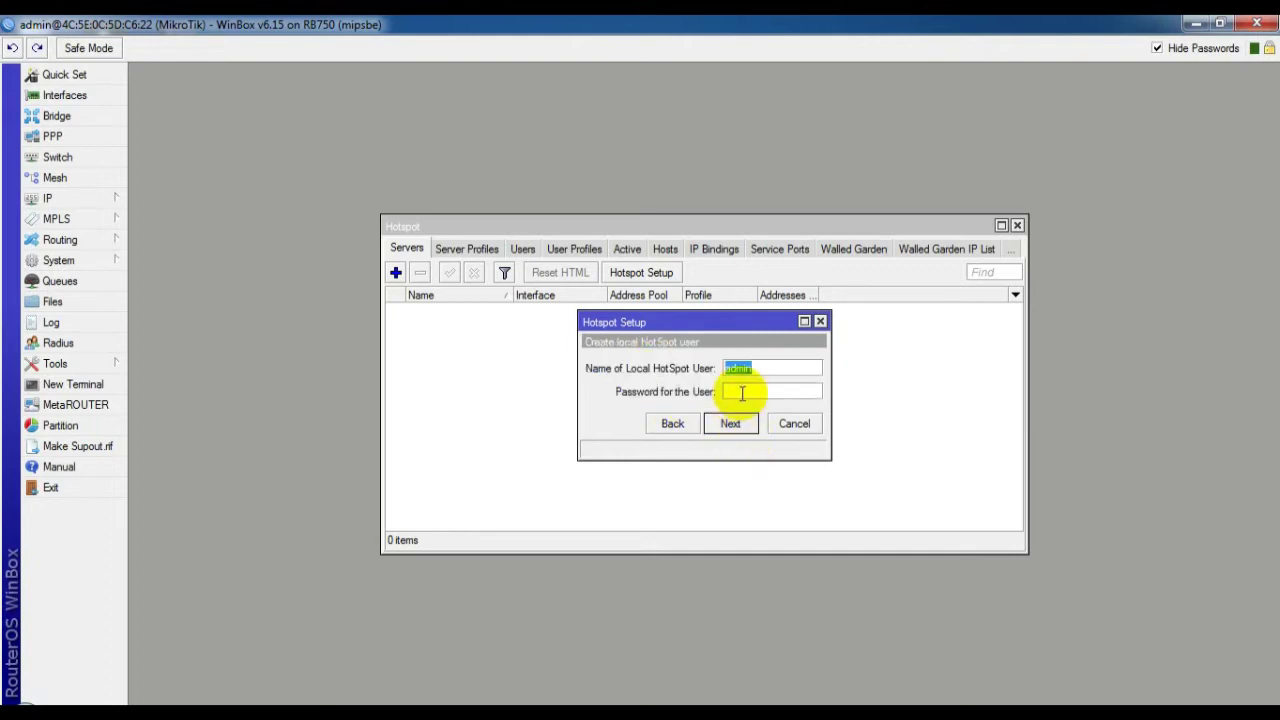
{"action": "left_click", "coordinate": [742, 393]}
{"action": "type", "text": "12345"}
{"action": "left_click", "coordinate": [731, 423]}
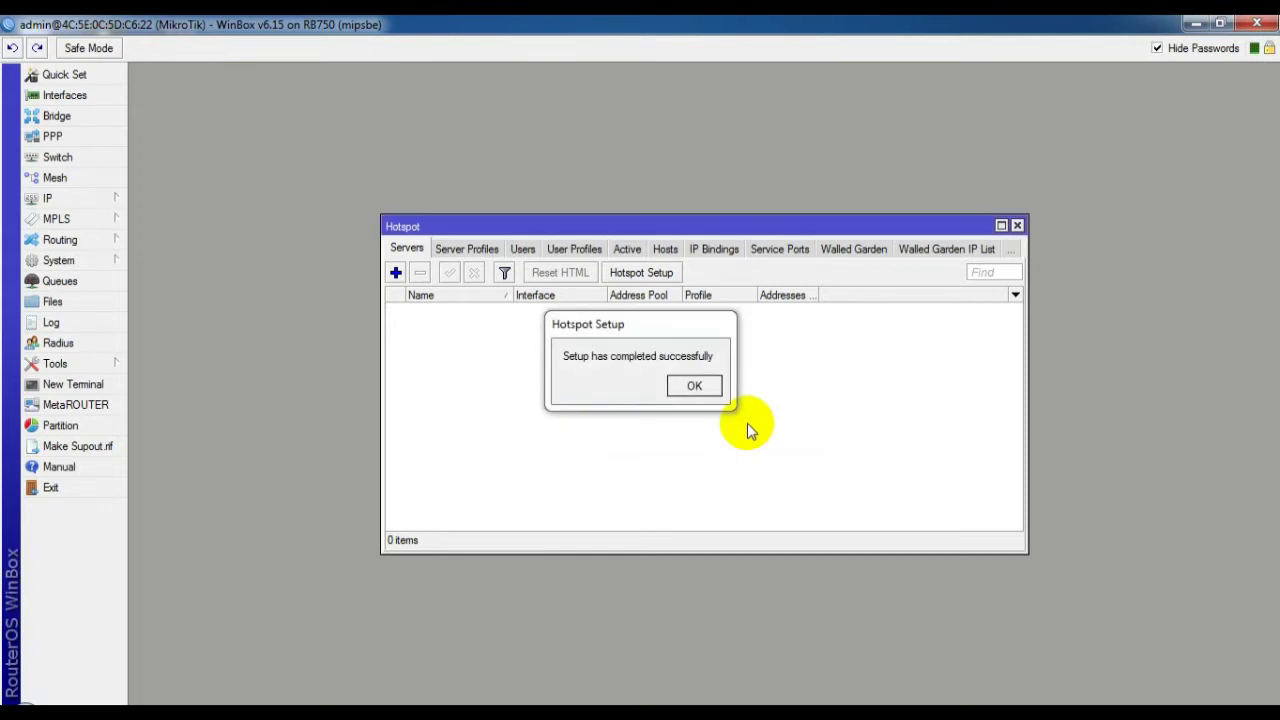
{"action": "left_click", "coordinate": [694, 385]}
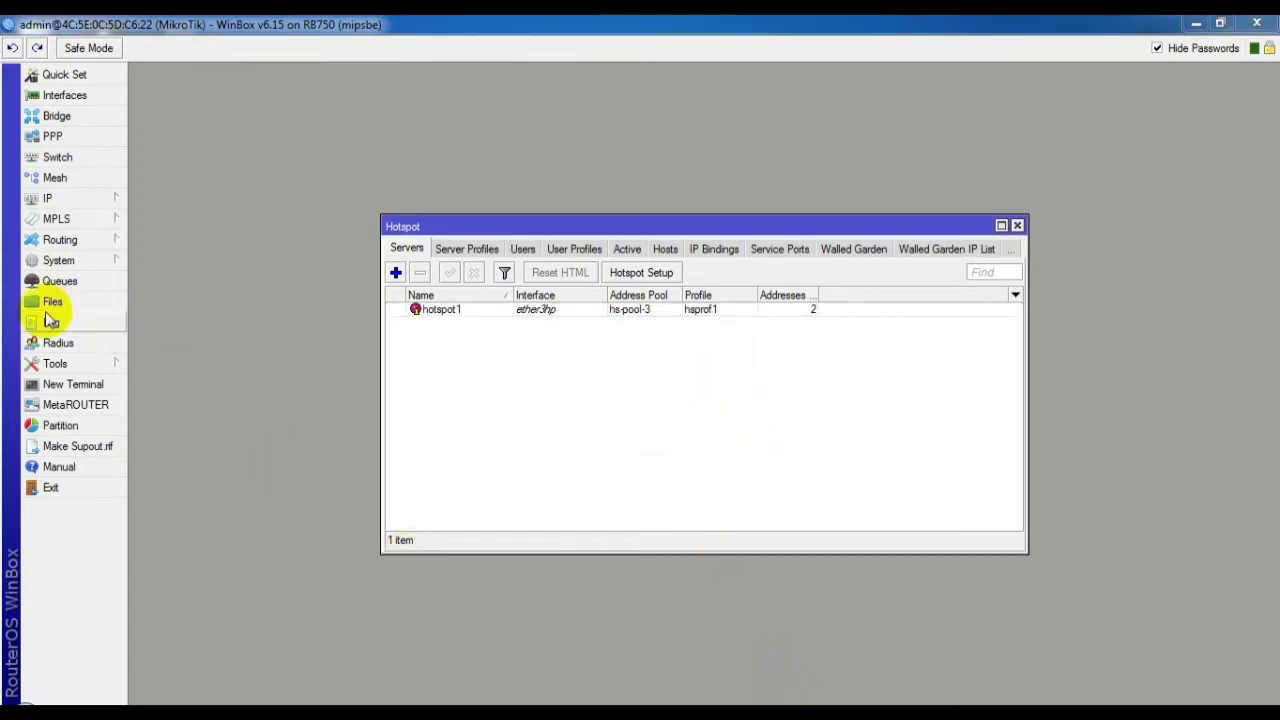
Add a hotspot-service RADIUS server at 127.0.0.1 with a shared secret
{"action": "left_click", "coordinate": [50, 342]}
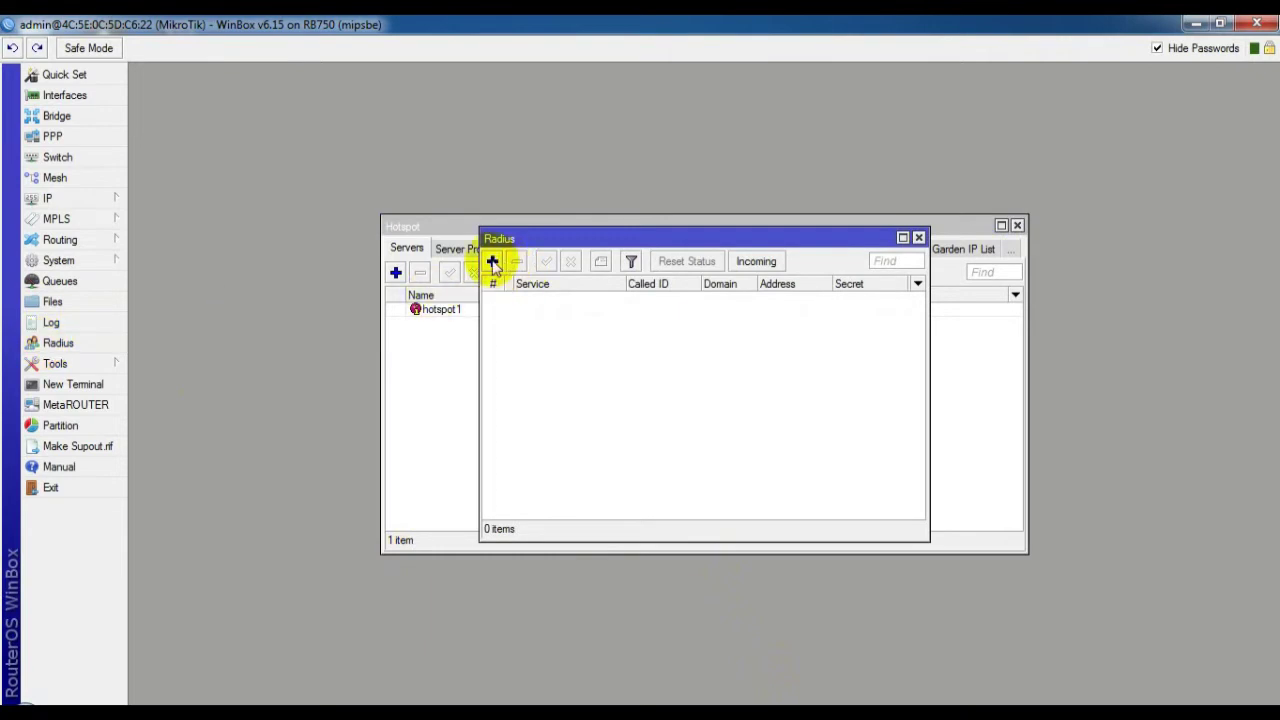
{"action": "left_click", "coordinate": [492, 262]}
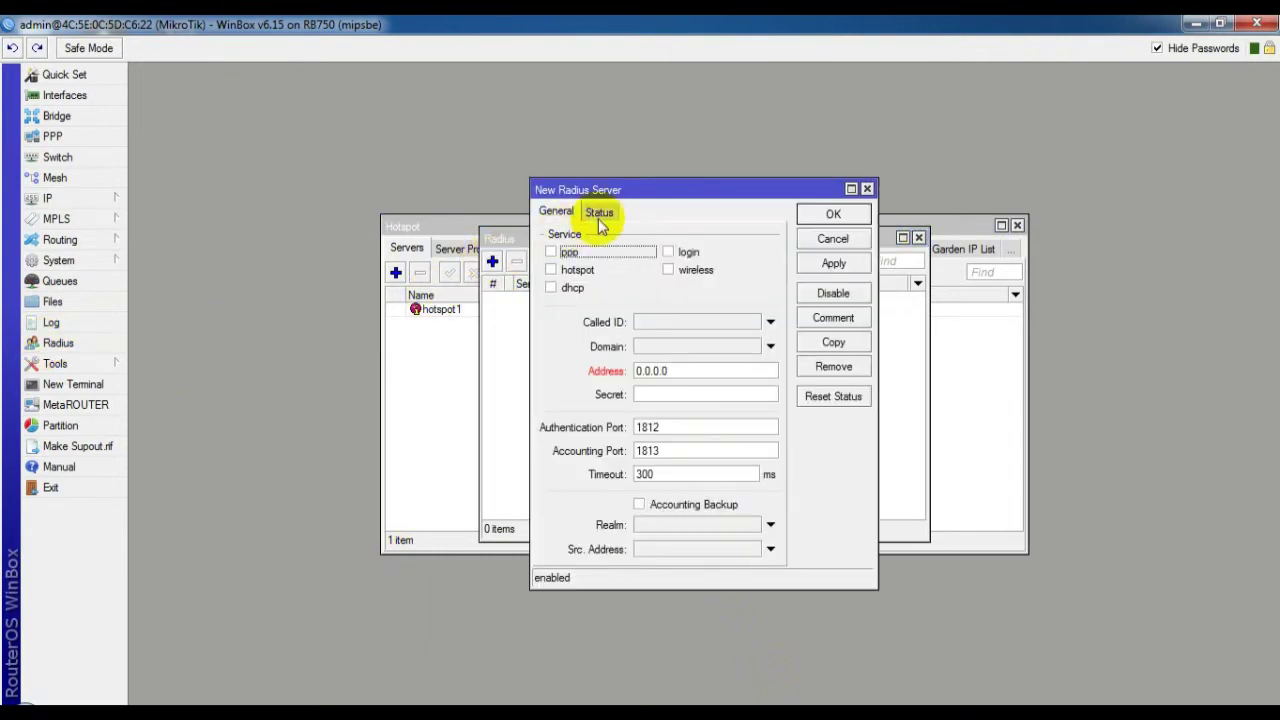
{"action": "left_click", "coordinate": [551, 270]}
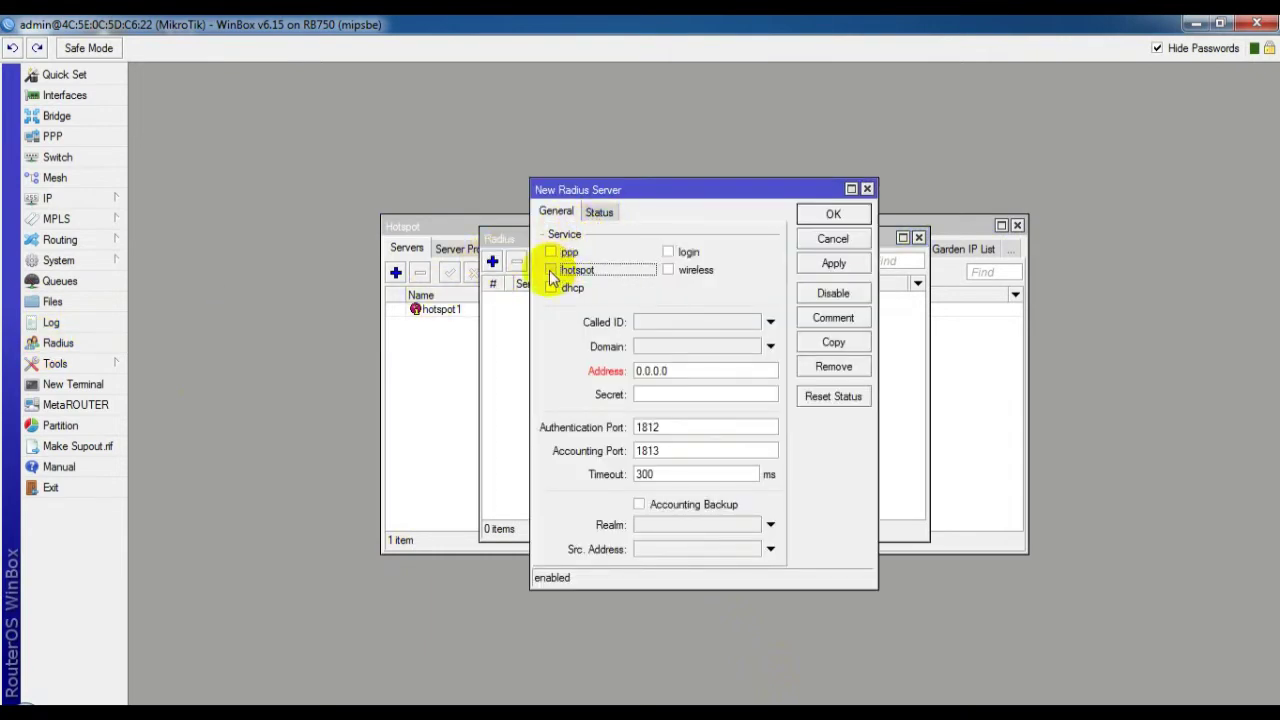
{"action": "left_click", "coordinate": [550, 270]}
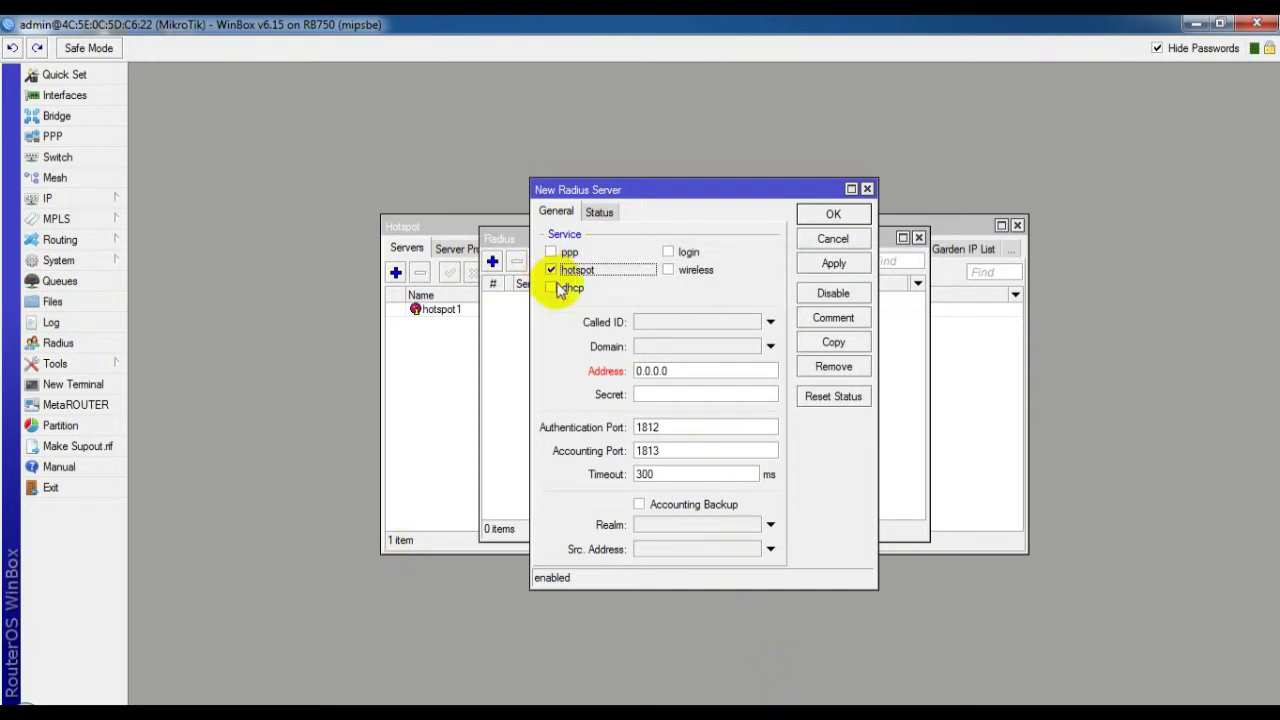
{"action": "left_click", "coordinate": [667, 368]}
{"action": "double_click", "coordinate": [667, 370]}
{"action": "key", "text": "BackSpace"}
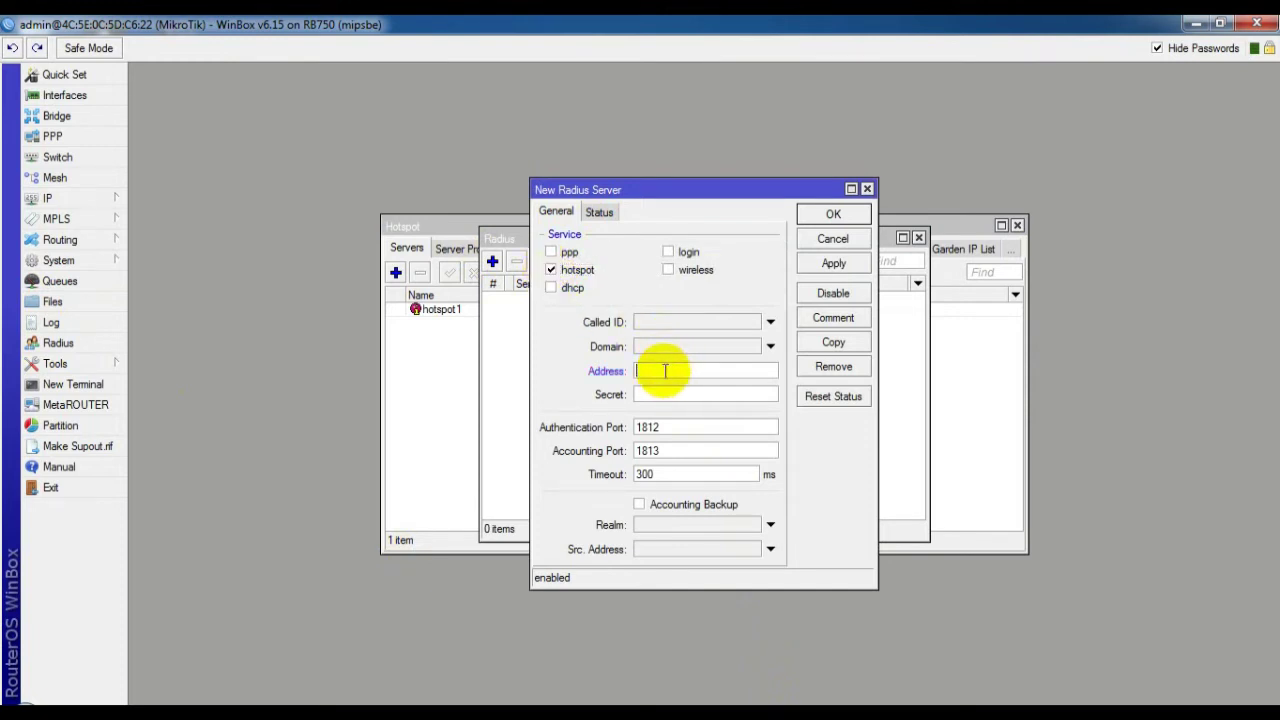
{"action": "type", "text": "127"}
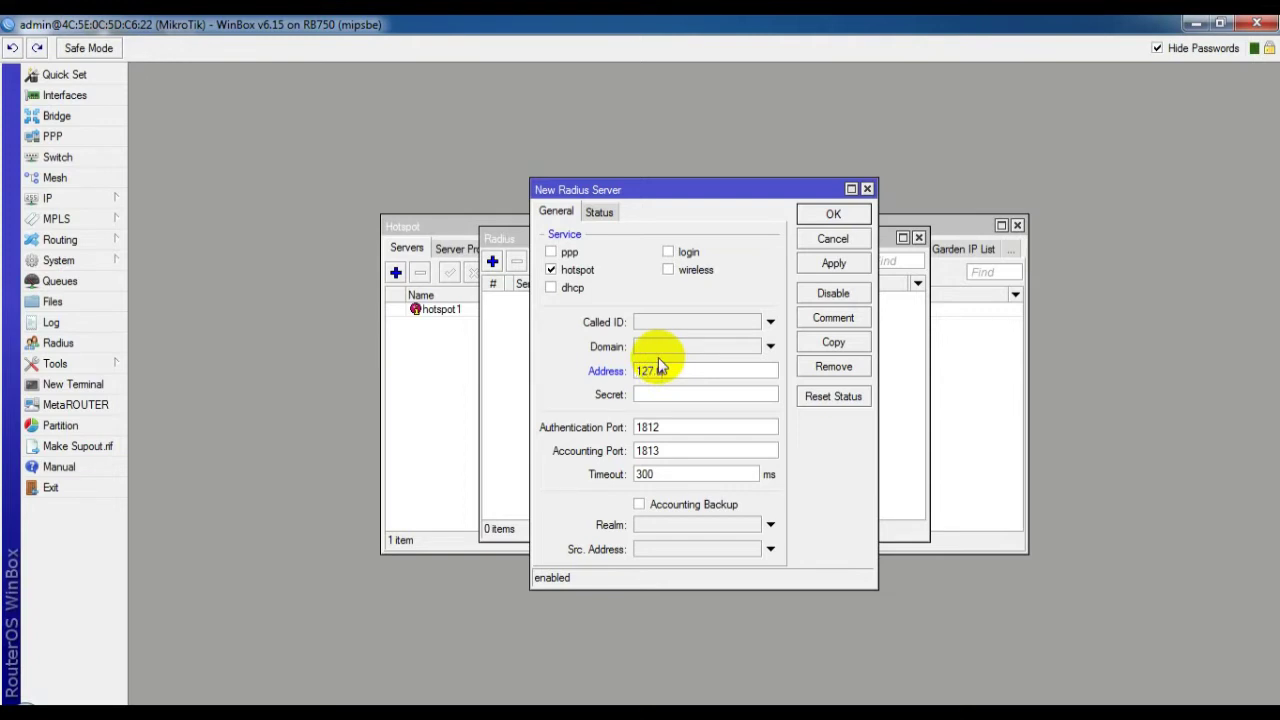
{"action": "type", "text": ".0.0"}
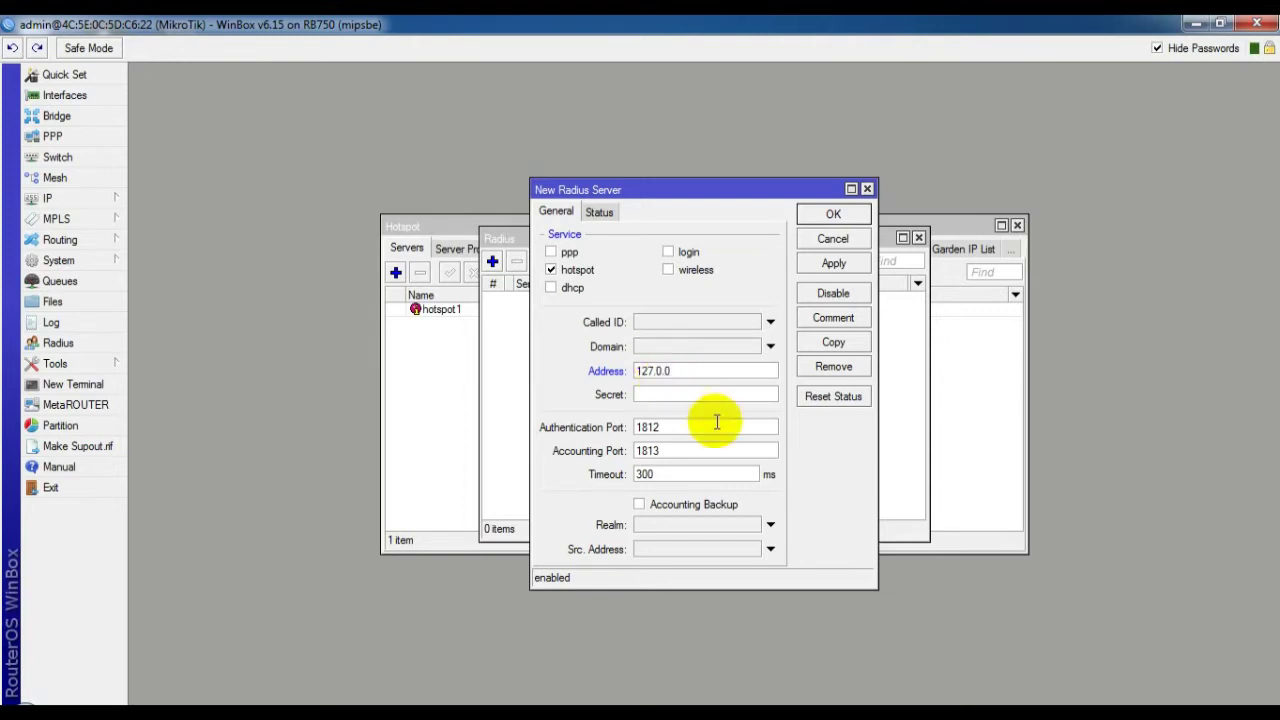
{"action": "type", "text": ".1"}
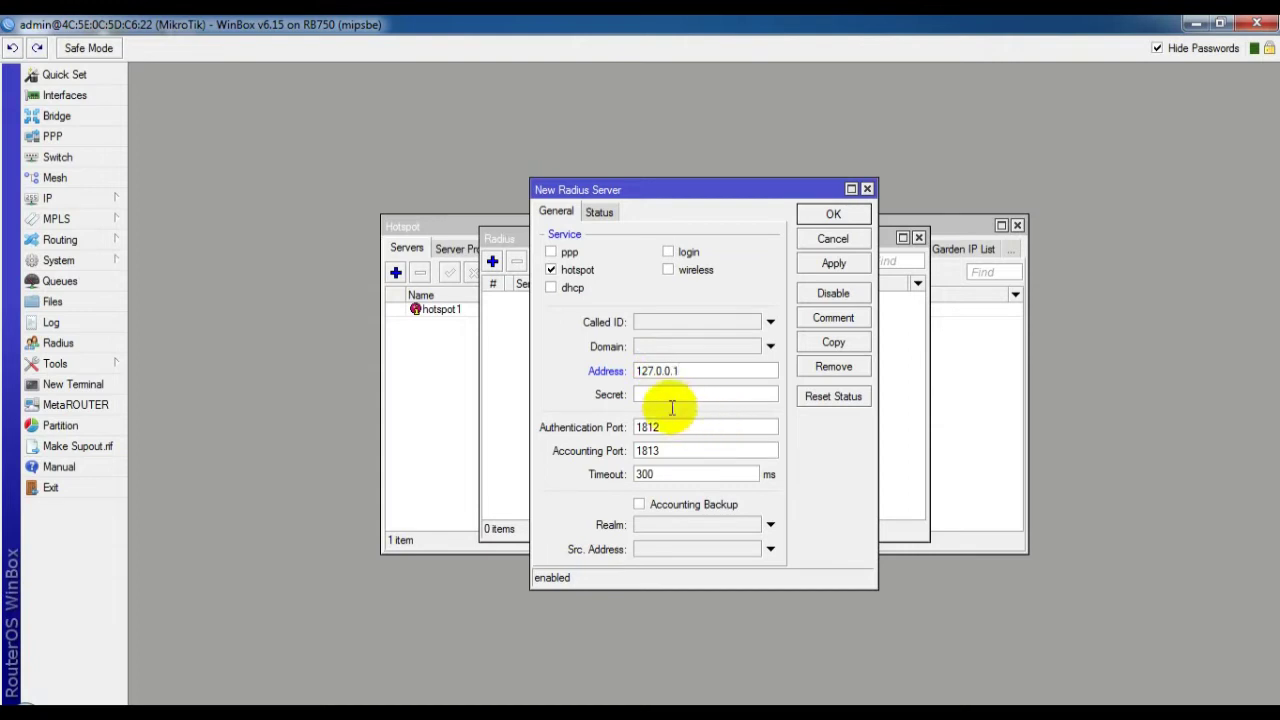
{"action": "left_click", "coordinate": [660, 398]}
{"action": "type", "text": "12"}
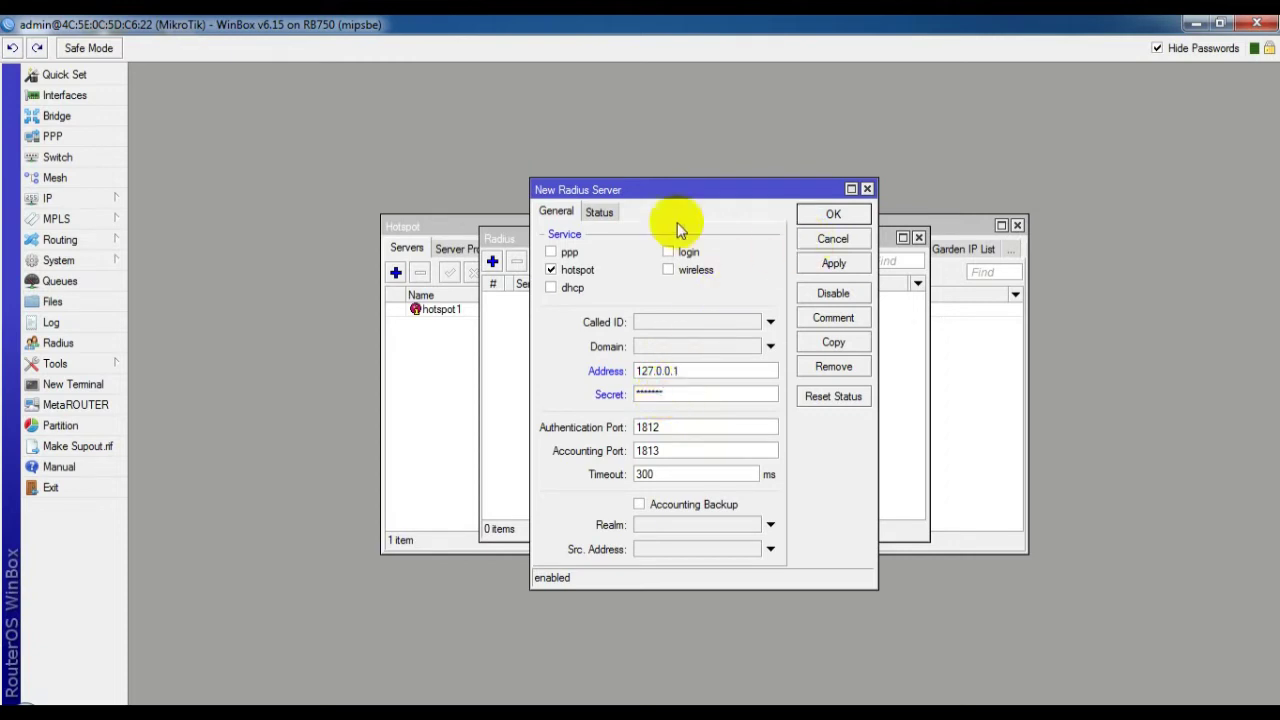
{"action": "left_click", "coordinate": [602, 212]}
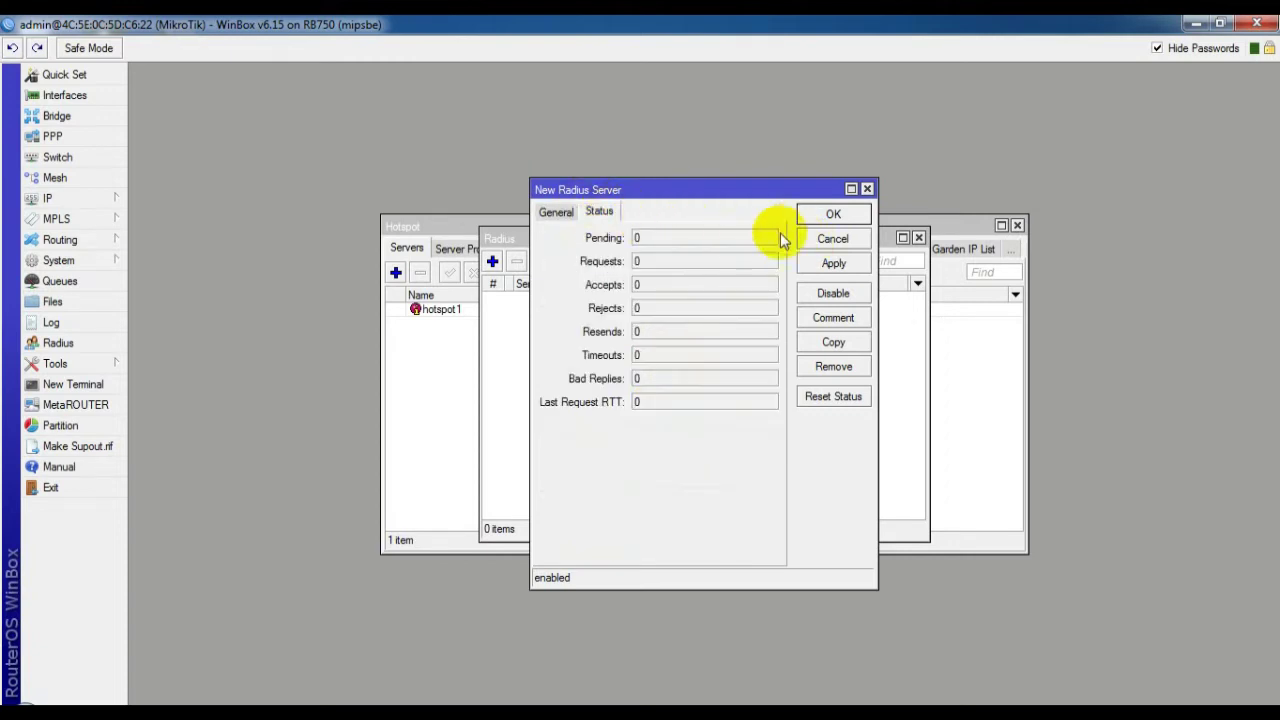
{"action": "left_click", "coordinate": [826, 218]}
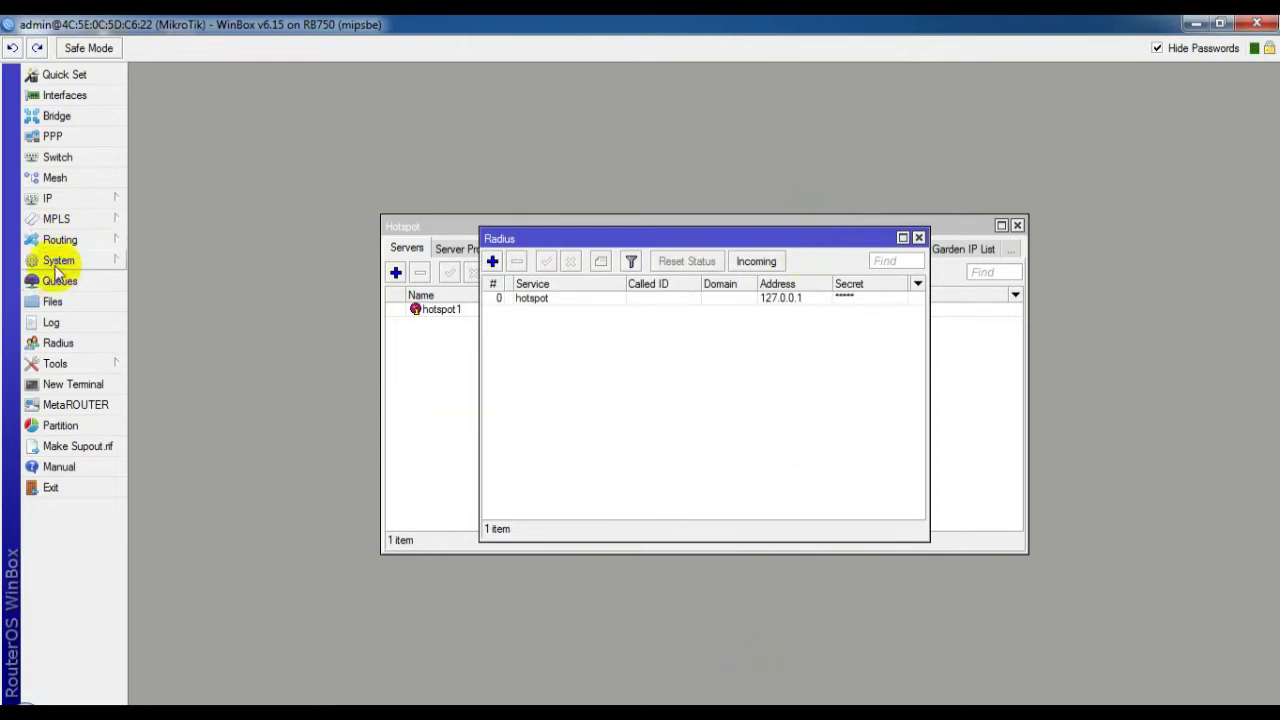
In hotspot server profile hsprof1, edit the HTTP proxy port and switch on Use RADIUS
{"action": "left_click", "coordinate": [56, 260]}
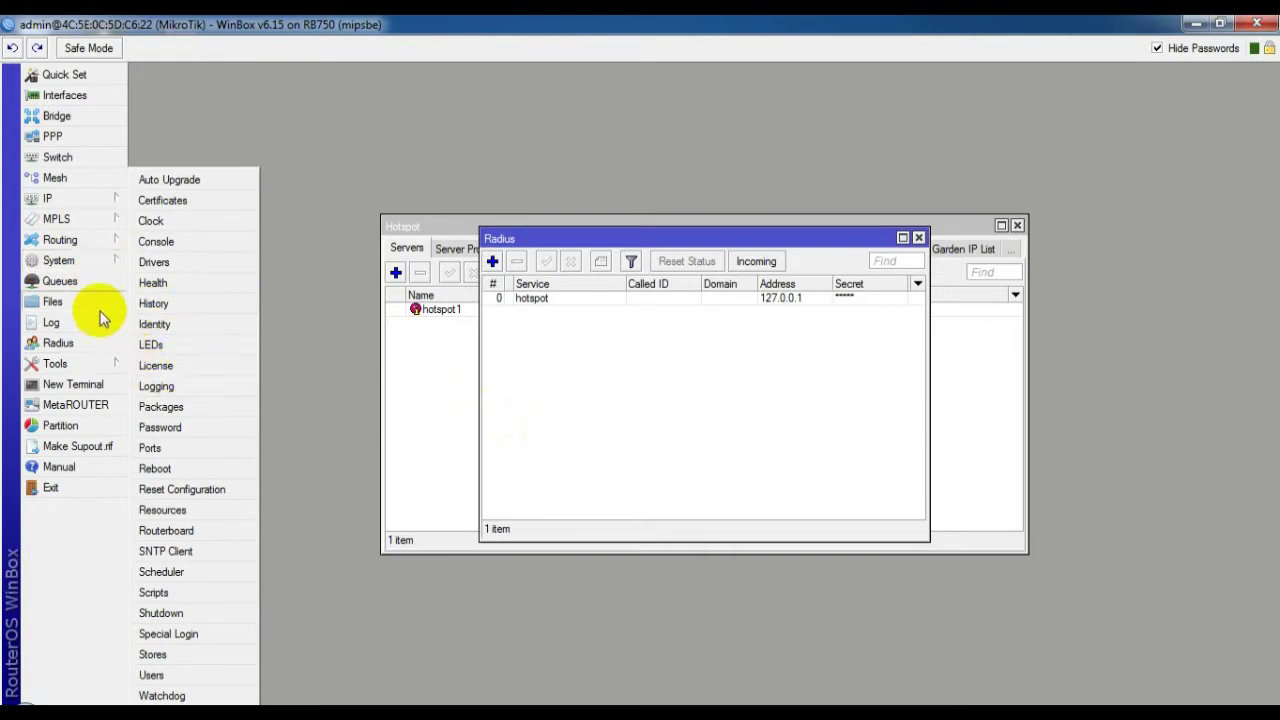
{"action": "left_click", "coordinate": [74, 206]}
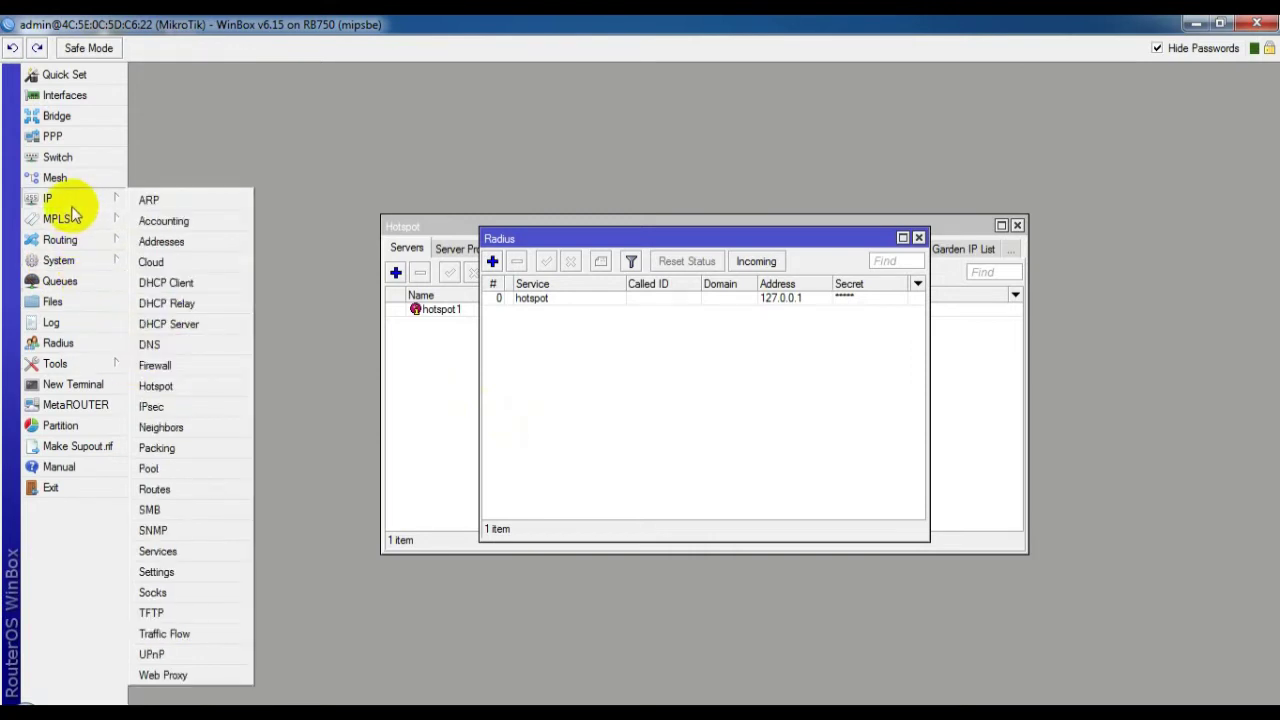
{"action": "left_click", "coordinate": [156, 385]}
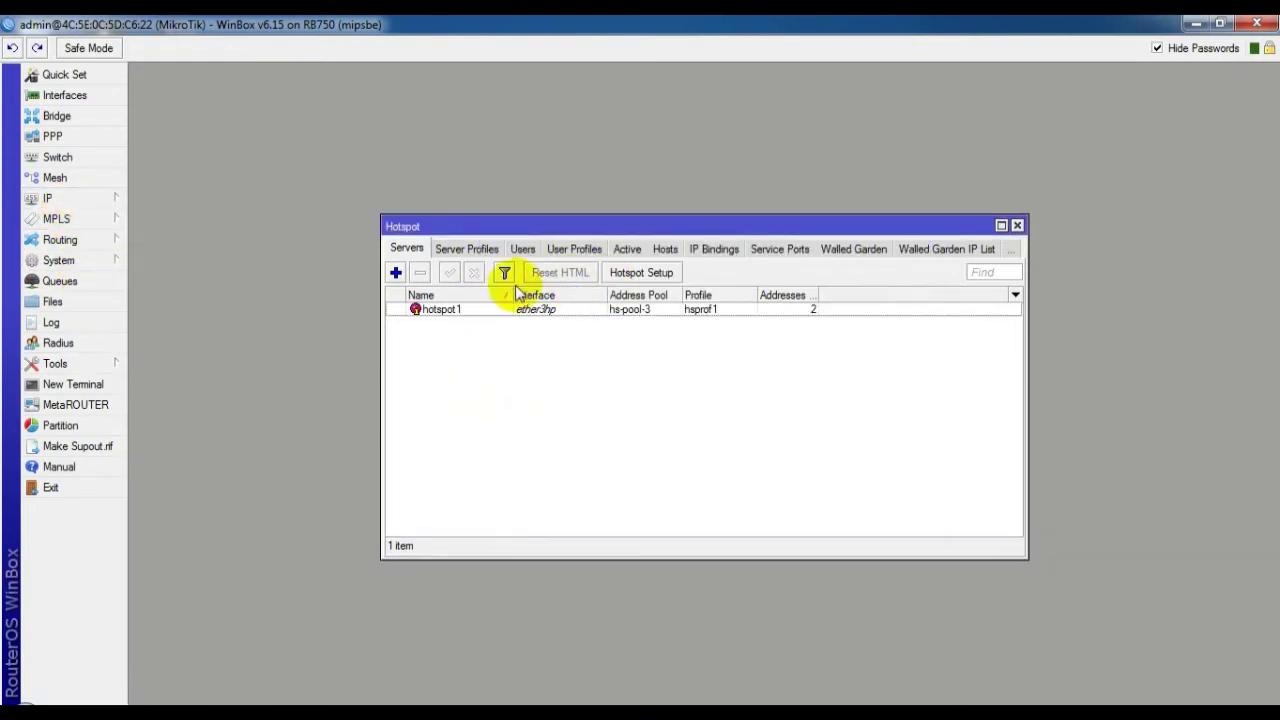
{"action": "left_click", "coordinate": [467, 250]}
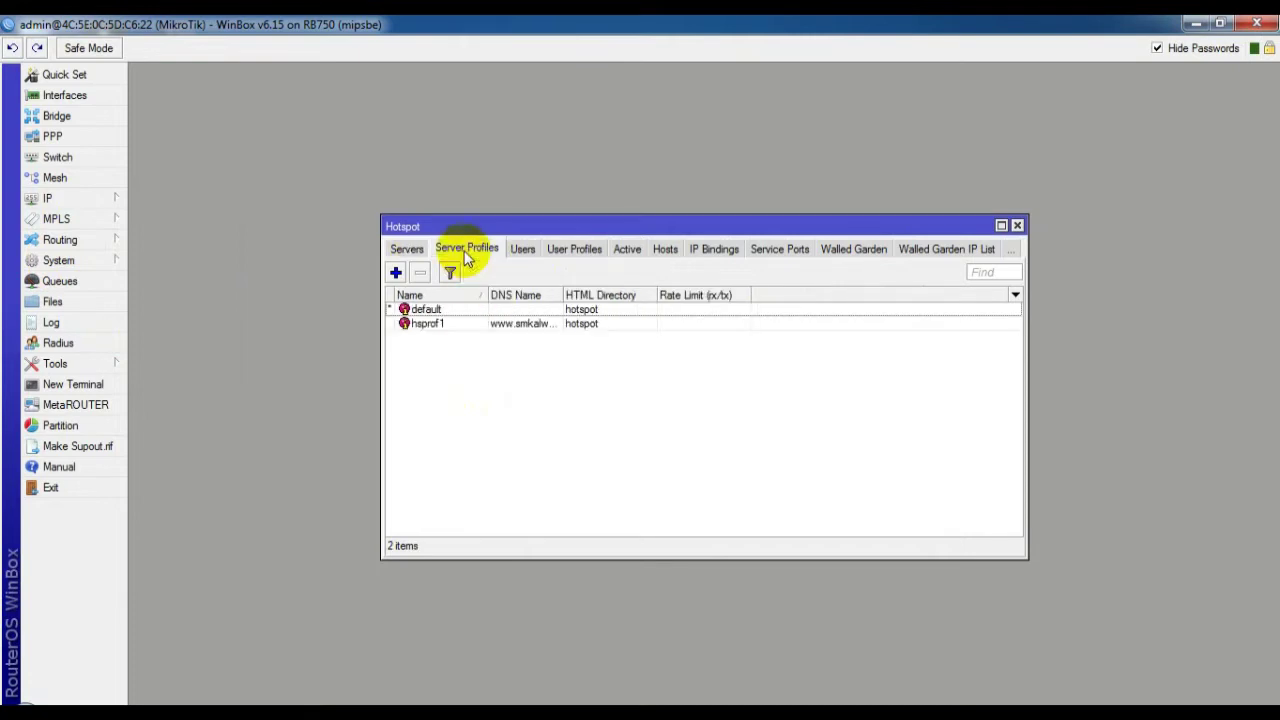
{"action": "double_click", "coordinate": [528, 326]}
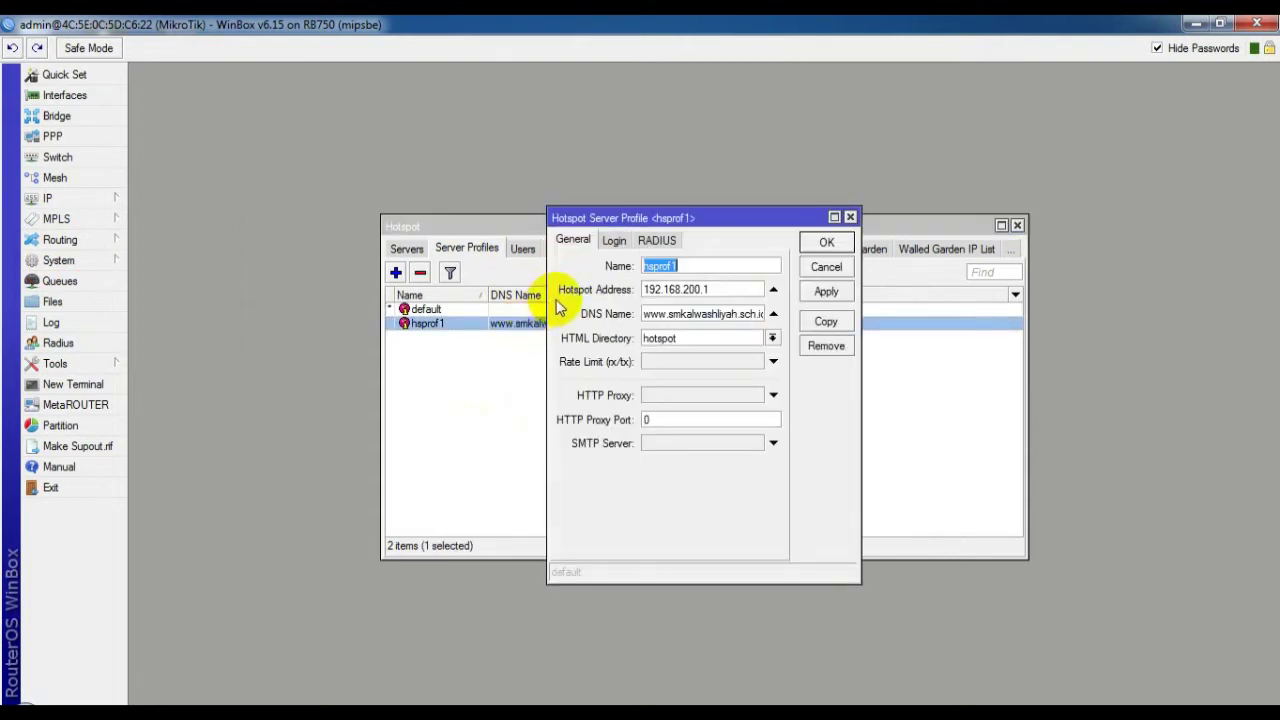
{"action": "left_click", "coordinate": [647, 420]}
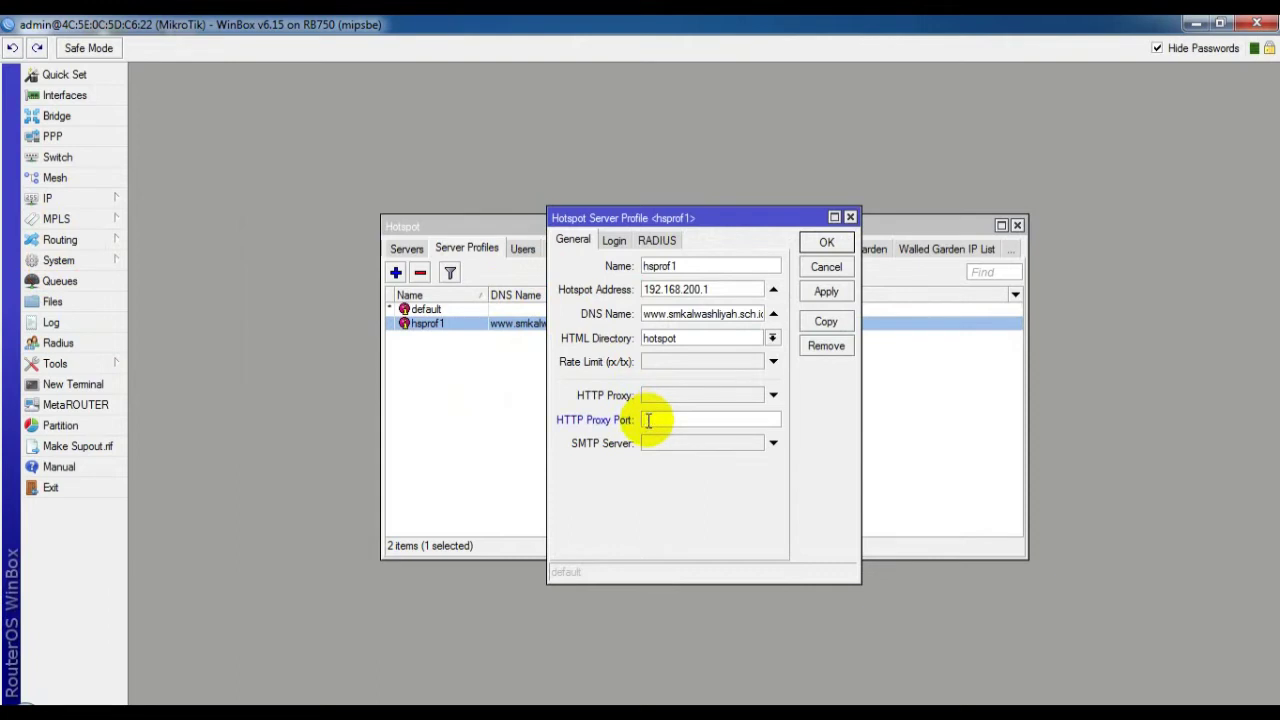
{"action": "type", "text": "1"}
{"action": "left_click", "coordinate": [656, 241]}
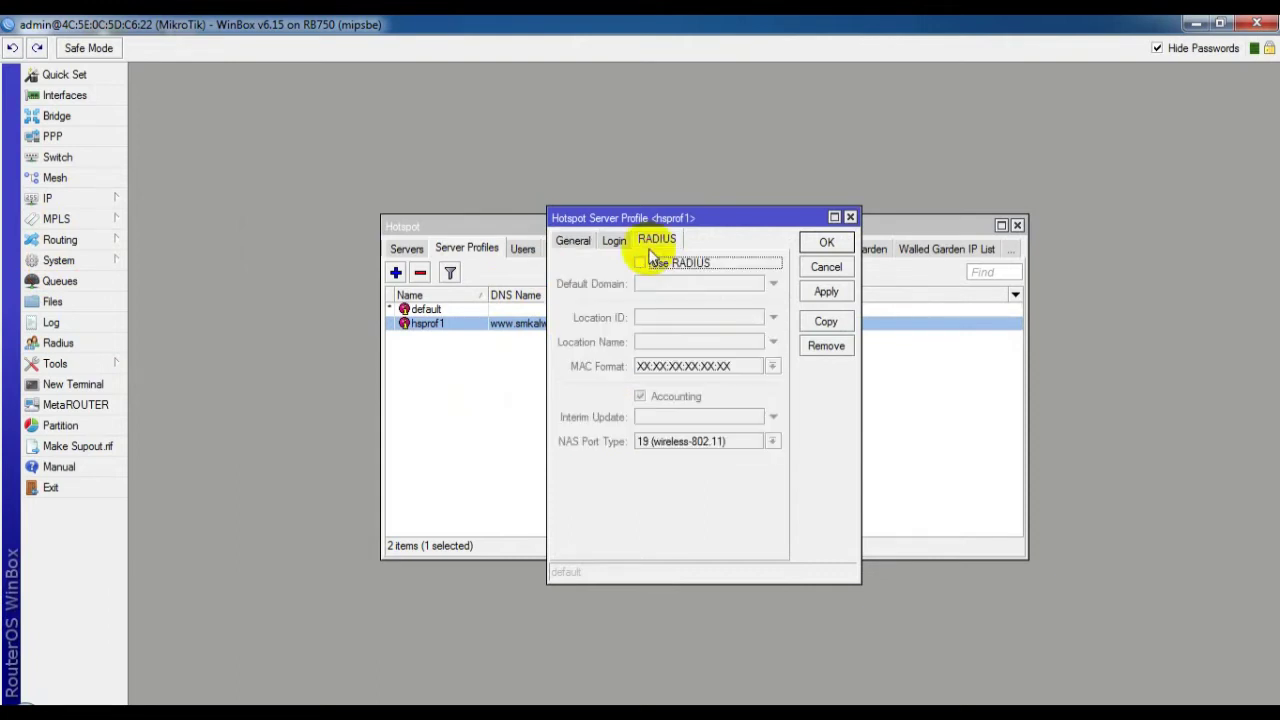
{"action": "left_click", "coordinate": [640, 264]}
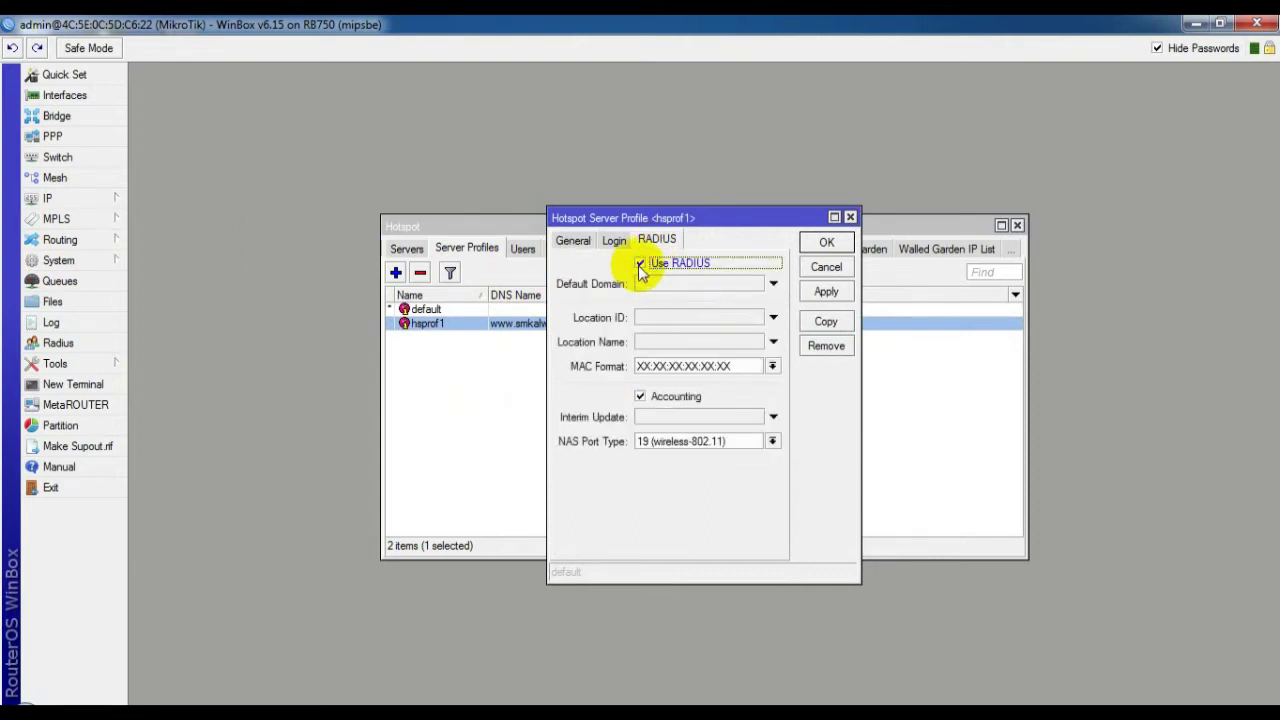
{"action": "left_click", "coordinate": [818, 243]}
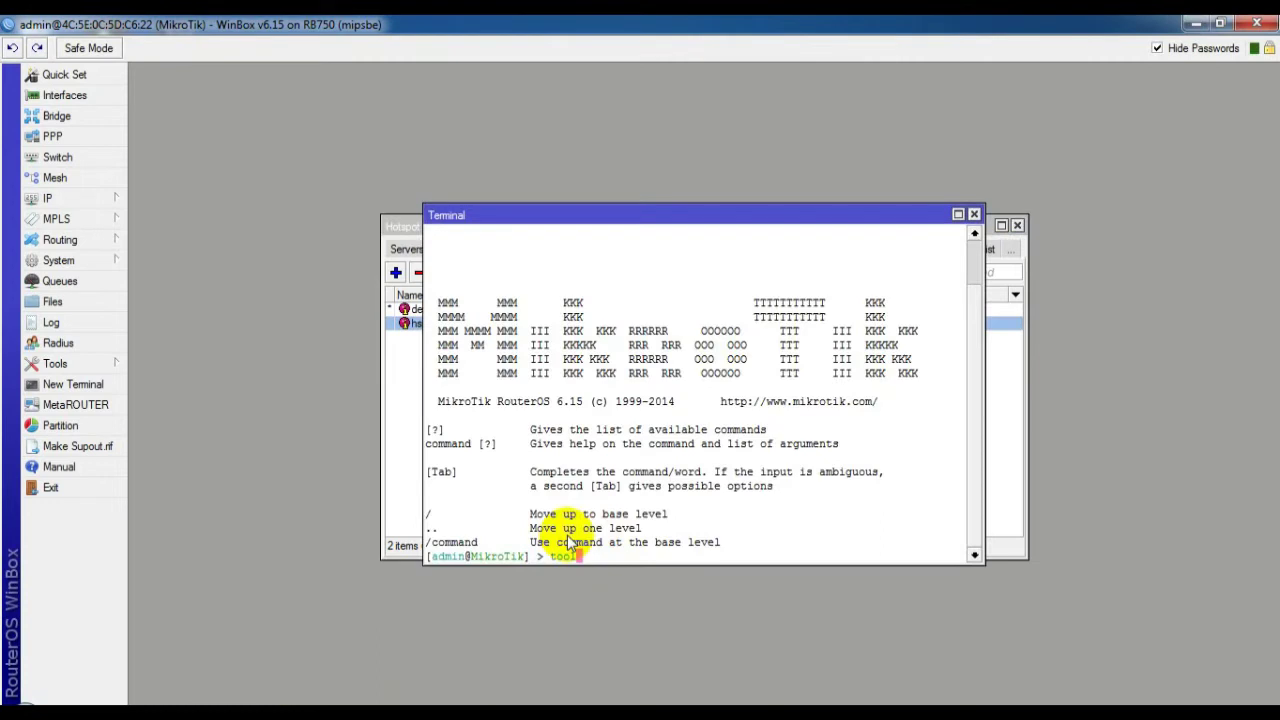
Run 'tool user-manager database clear' in the terminal and confirm with y
{"action": "type", "text": "user-"}
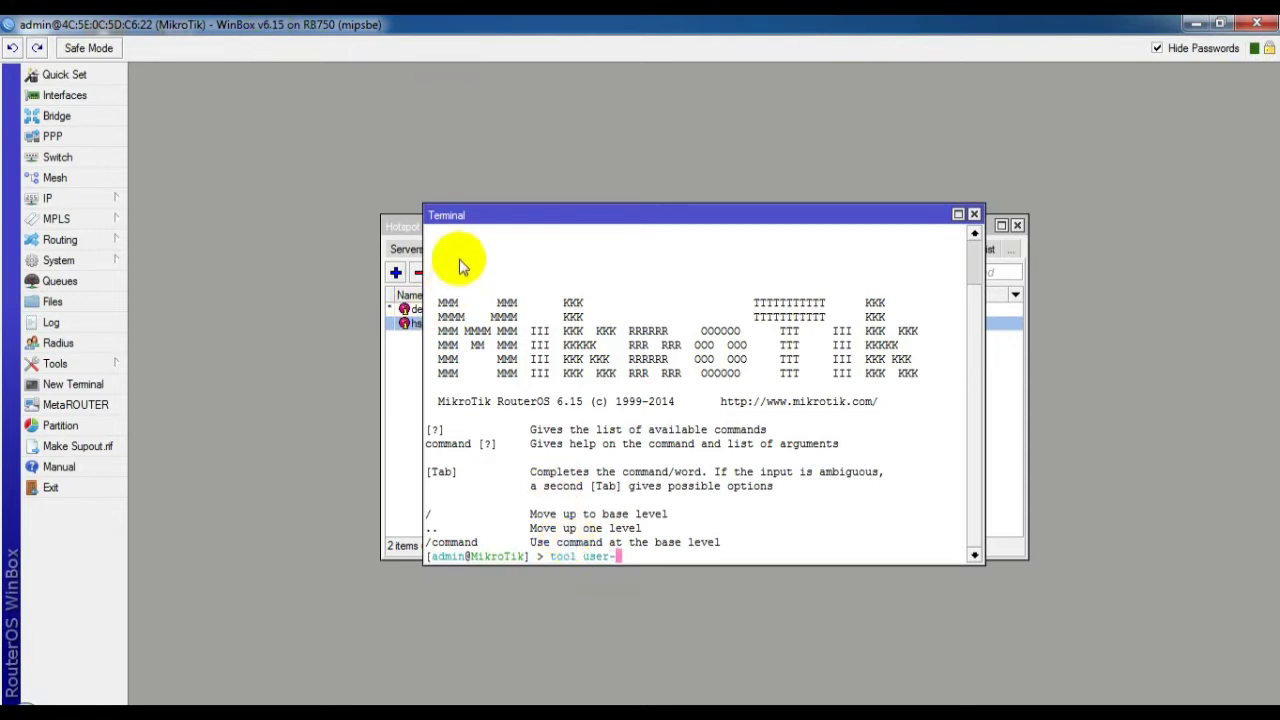
{"action": "type", "text": "ma"}
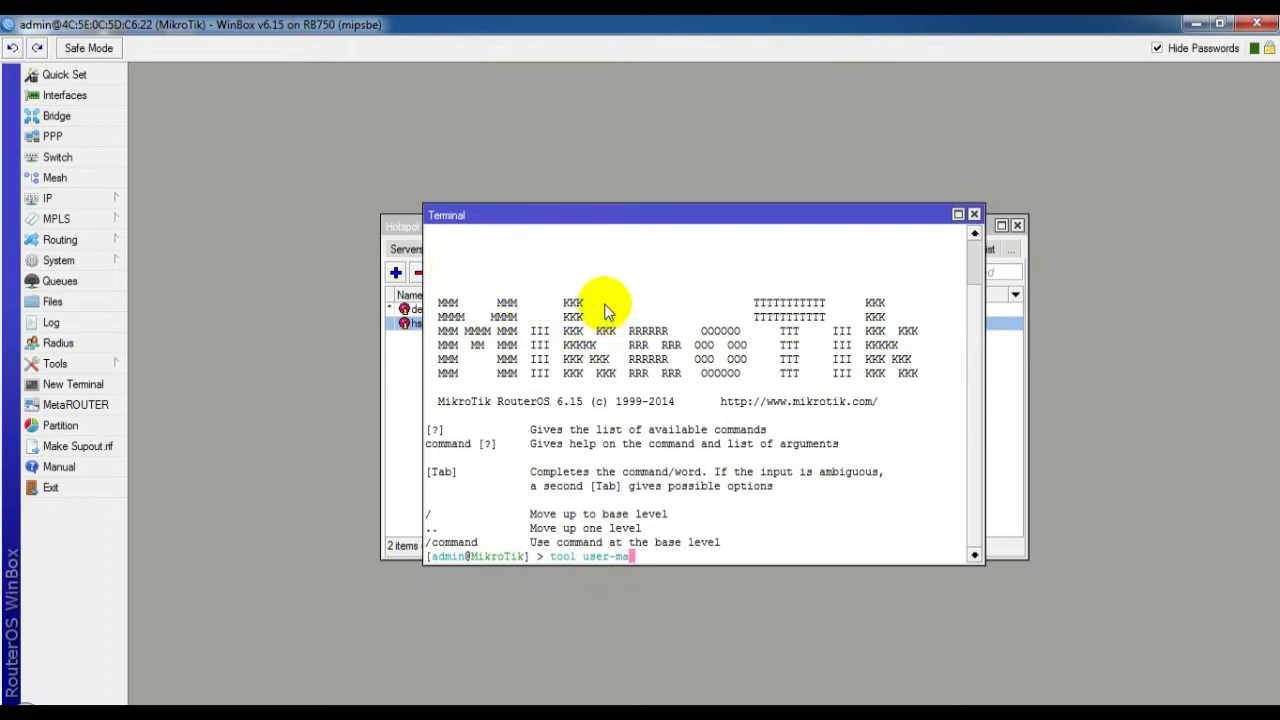
{"action": "type", "text": "nager datab"}
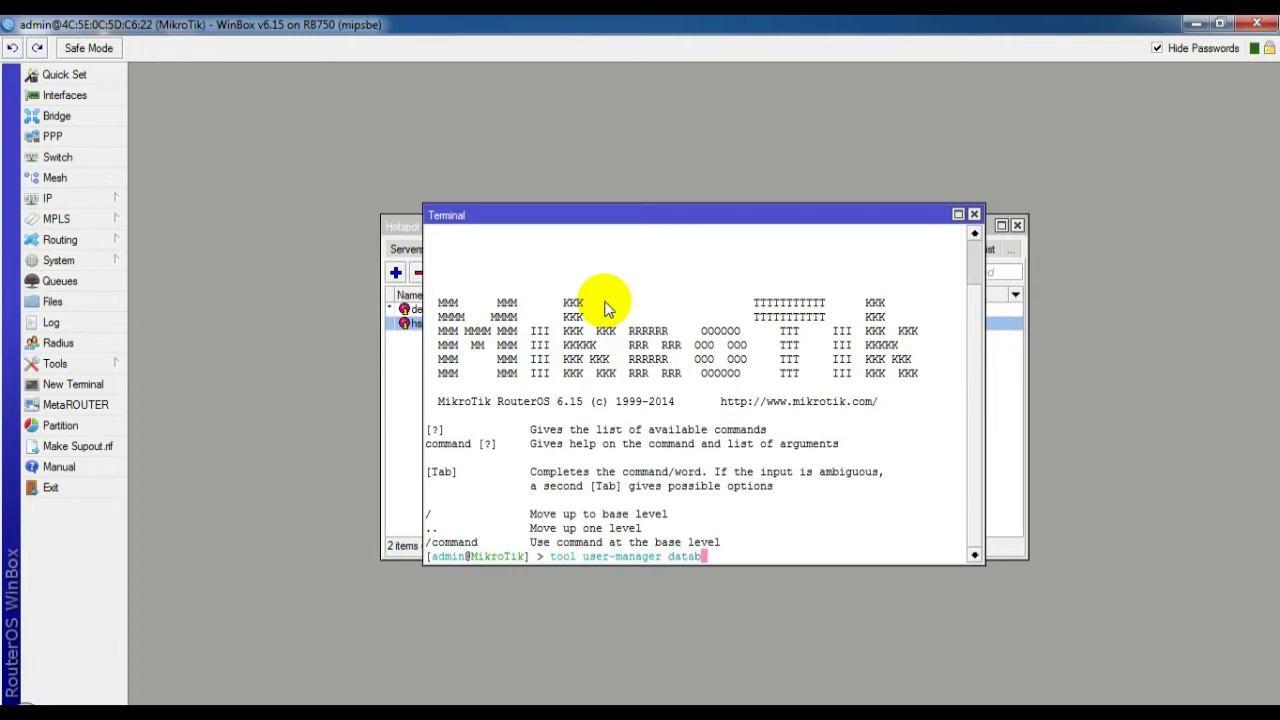
{"action": "type", "text": "e"}
{"action": "key", "text": "BackSpace"}
{"action": "type", "text": "ase"}
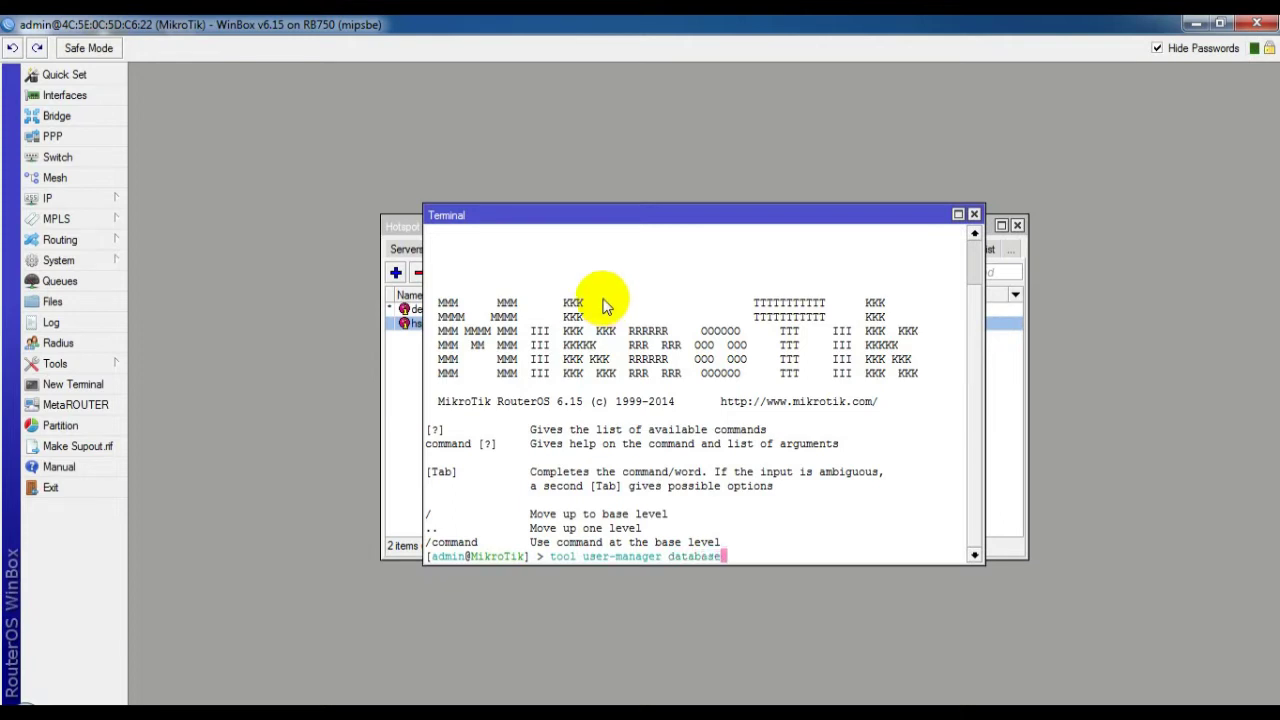
{"action": "type", "text": " clear"}
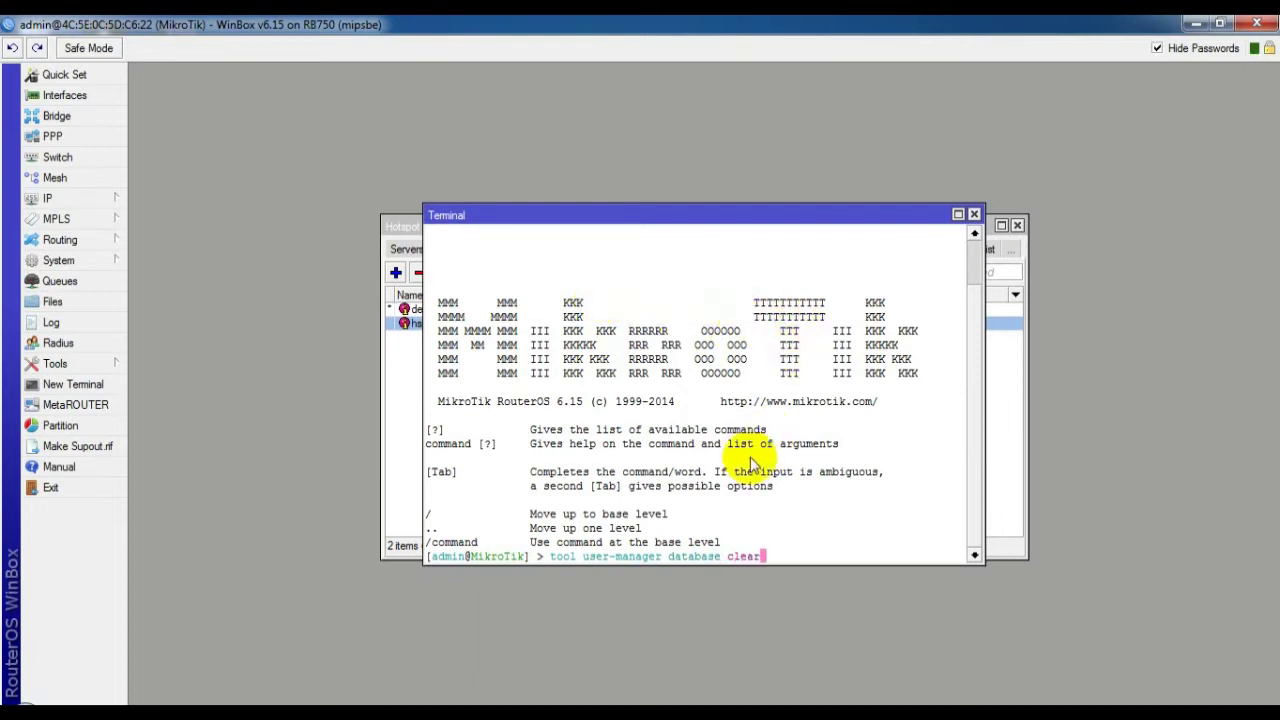
{"action": "key", "text": "Return"}
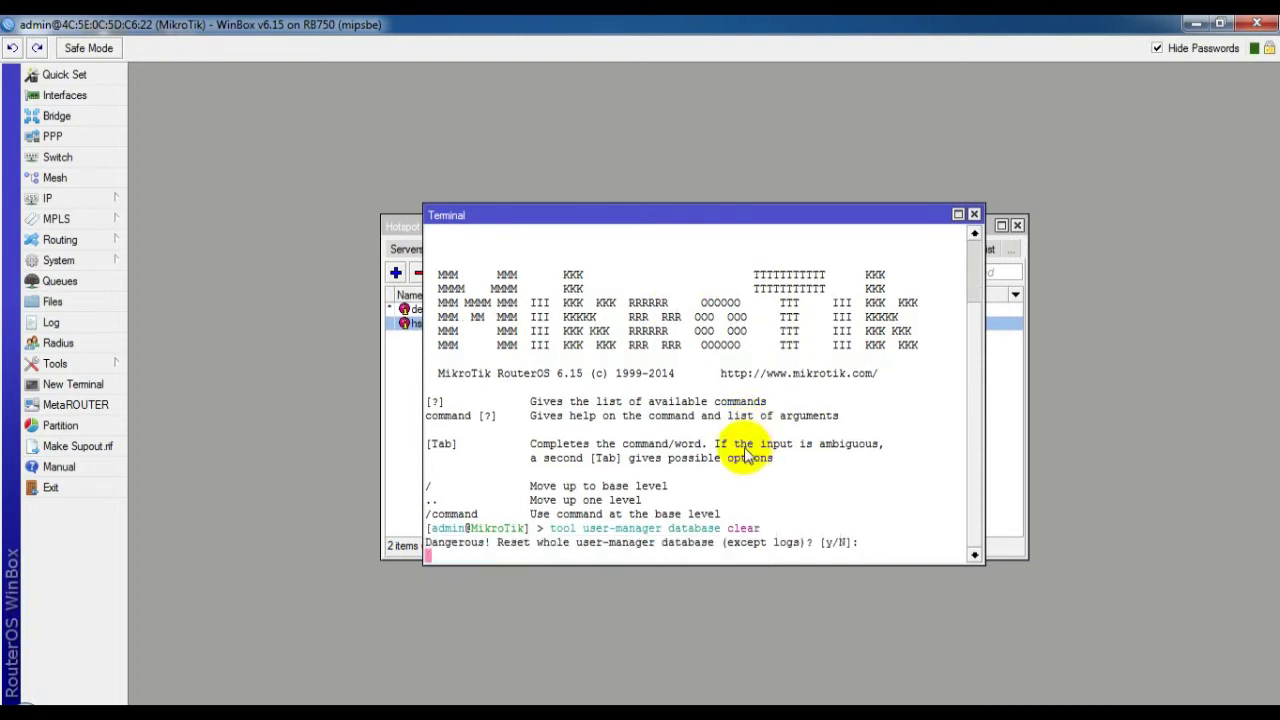
{"action": "type", "text": "y"}
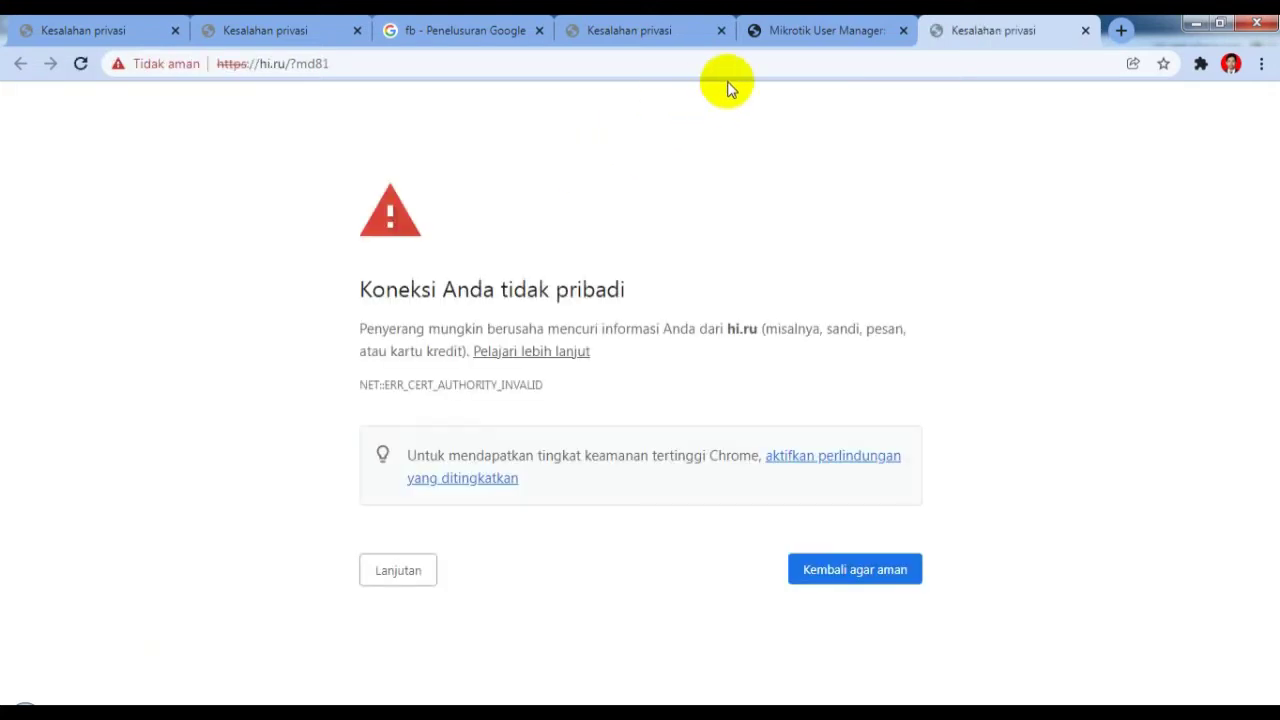
In a fresh browser tab, load 192.168.100.1/userman and log in with the admin login name
{"action": "left_click", "coordinate": [1085, 30]}
{"action": "left_click", "coordinate": [1085, 30]}
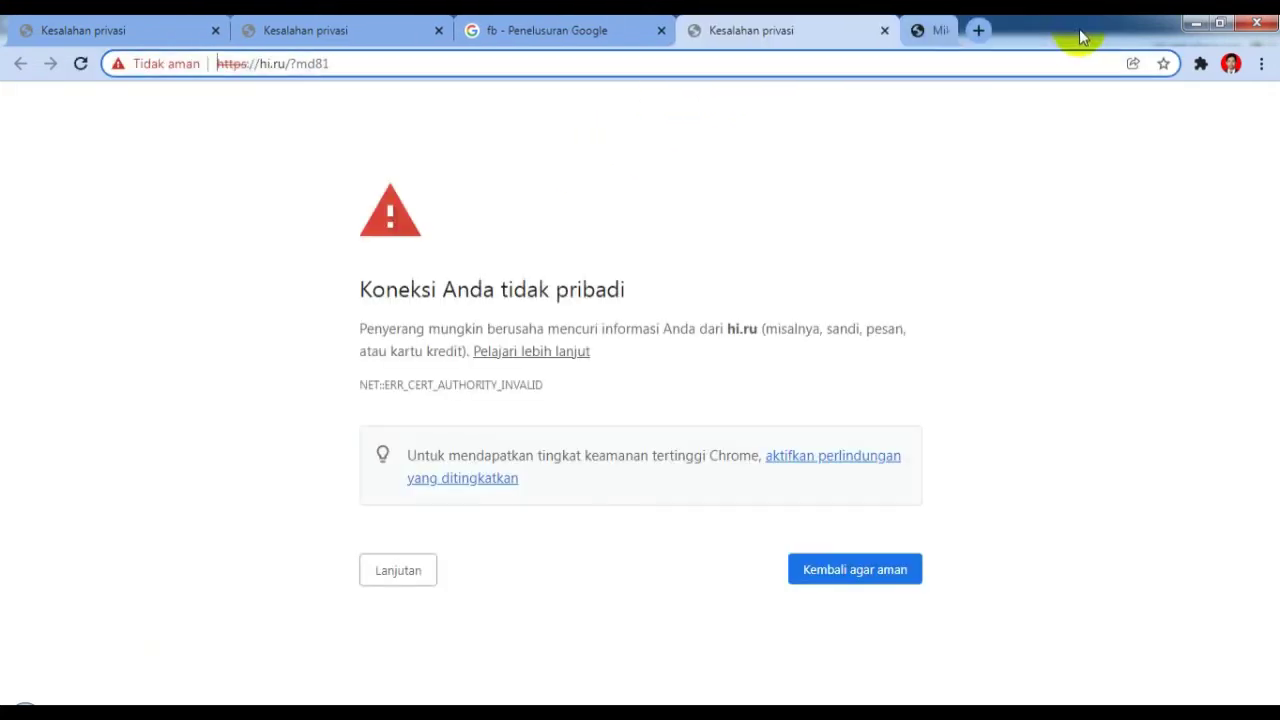
{"action": "left_click", "coordinate": [921, 38]}
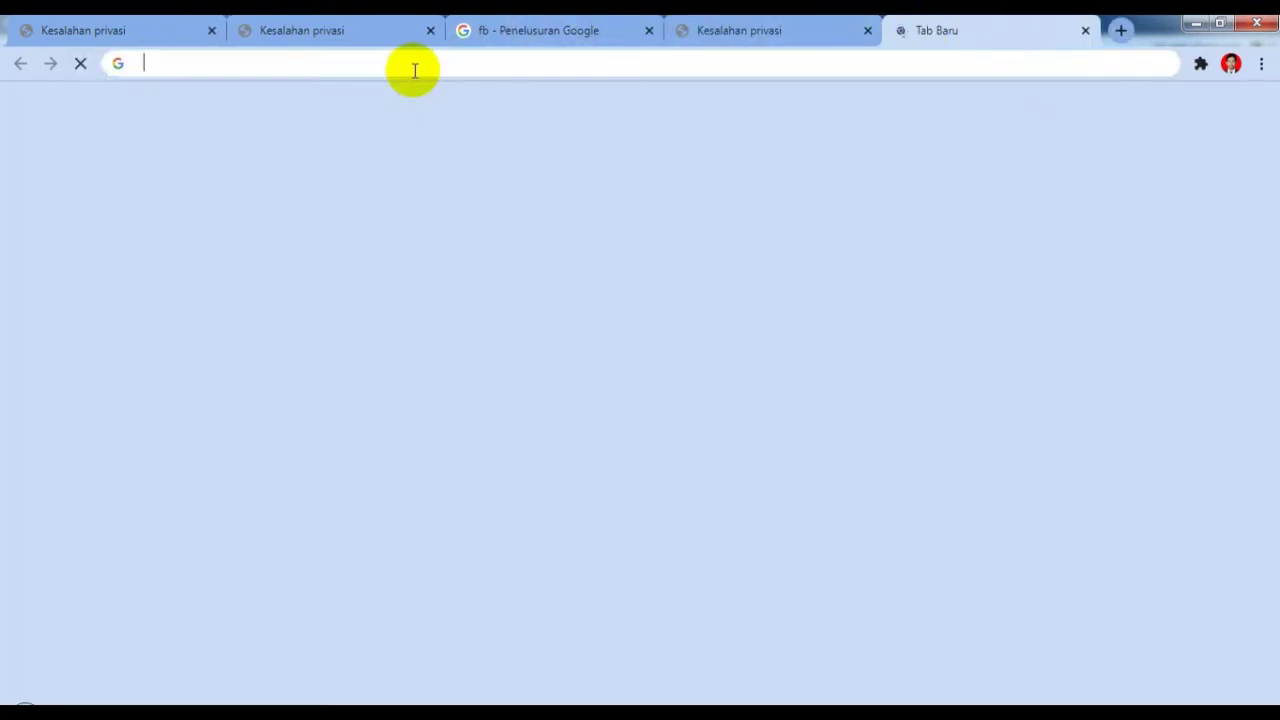
{"action": "left_click", "coordinate": [415, 70]}
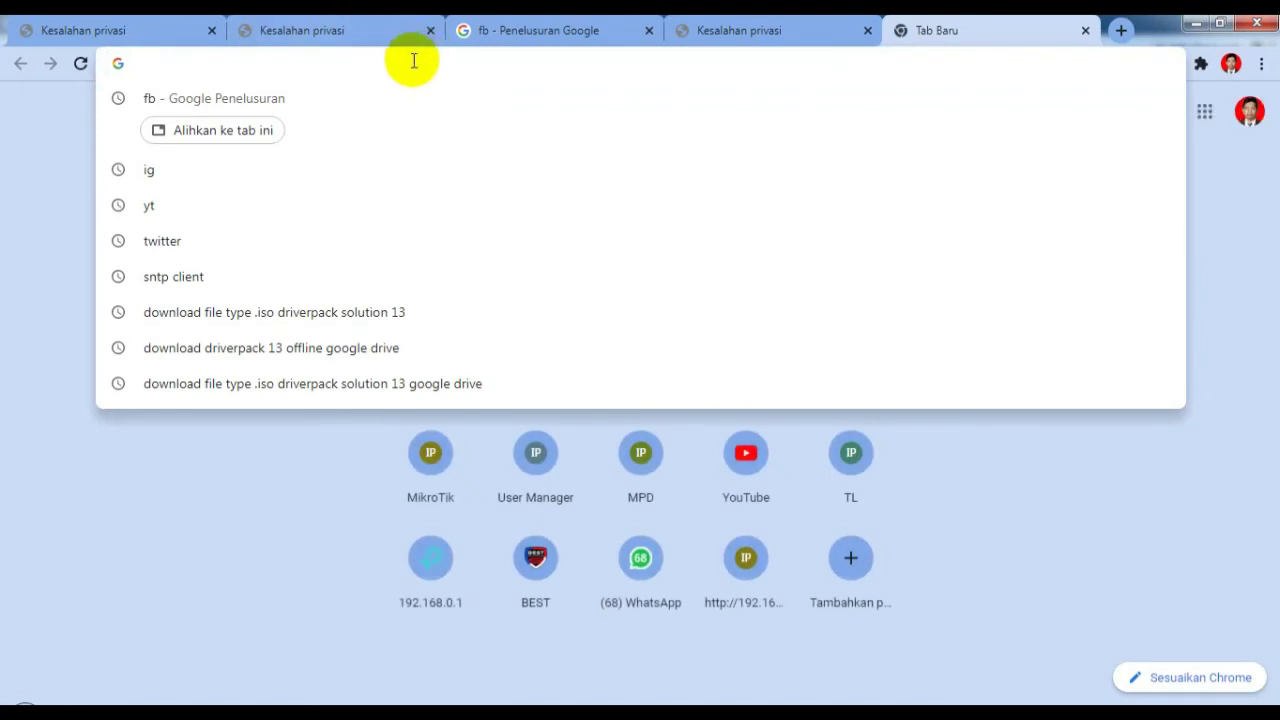
{"action": "type", "text": "192.168.100.1/userman"}
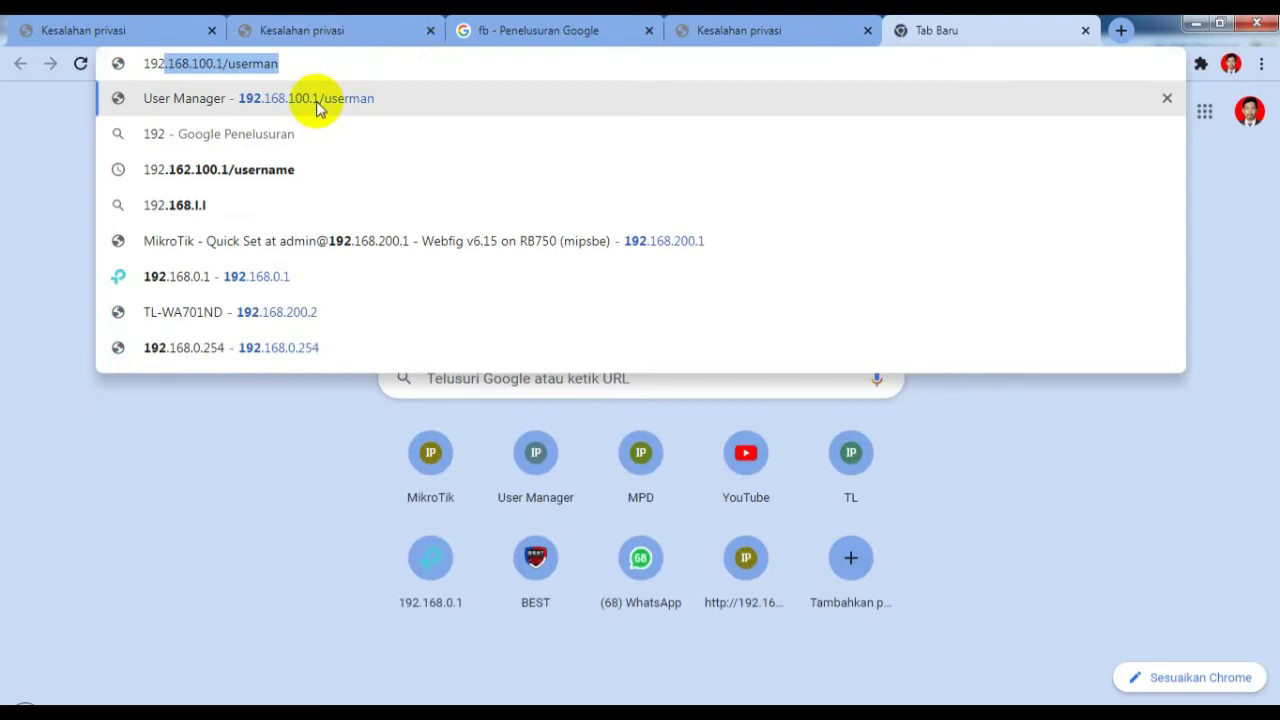
{"action": "key", "text": "Return"}
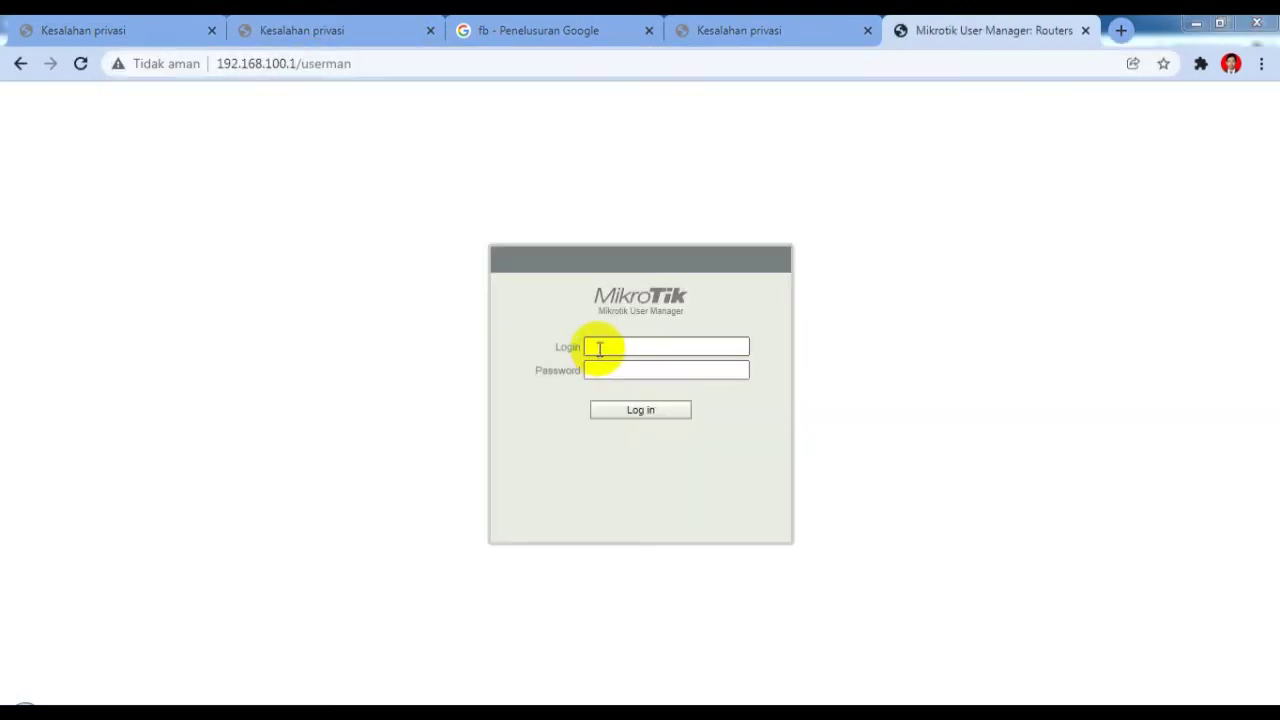
{"action": "left_click", "coordinate": [597, 346]}
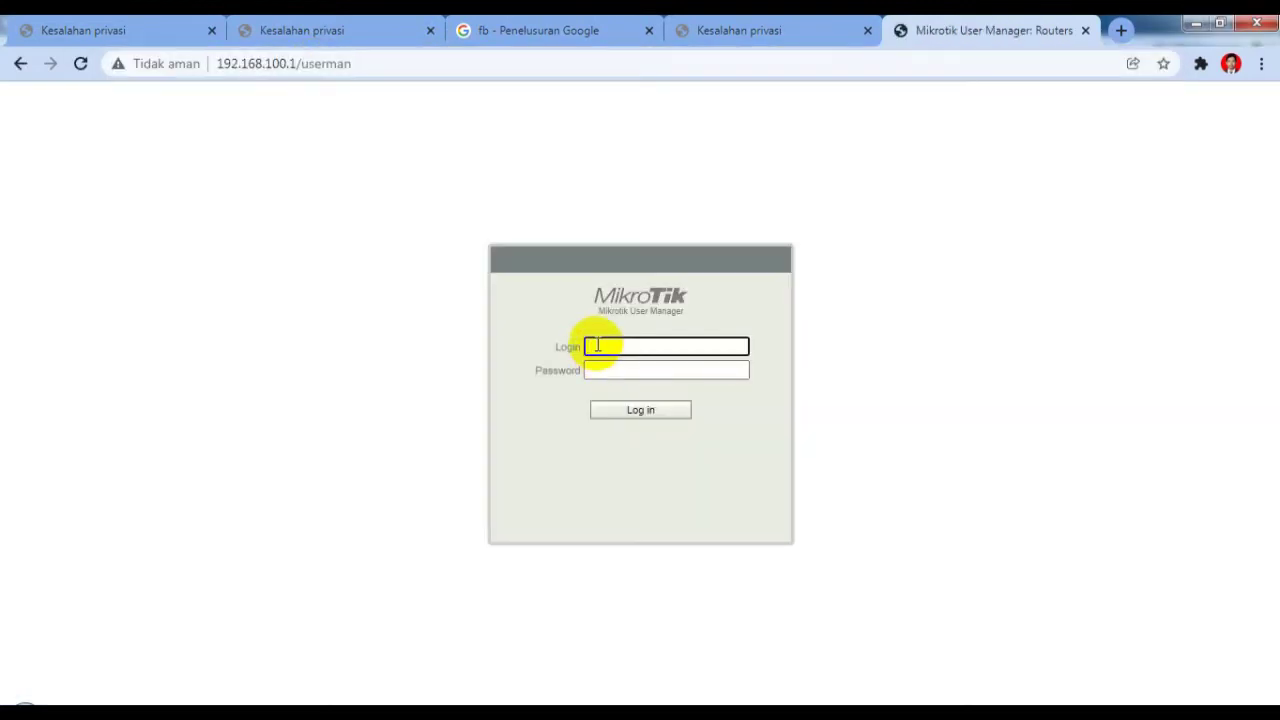
{"action": "type", "text": "admin"}
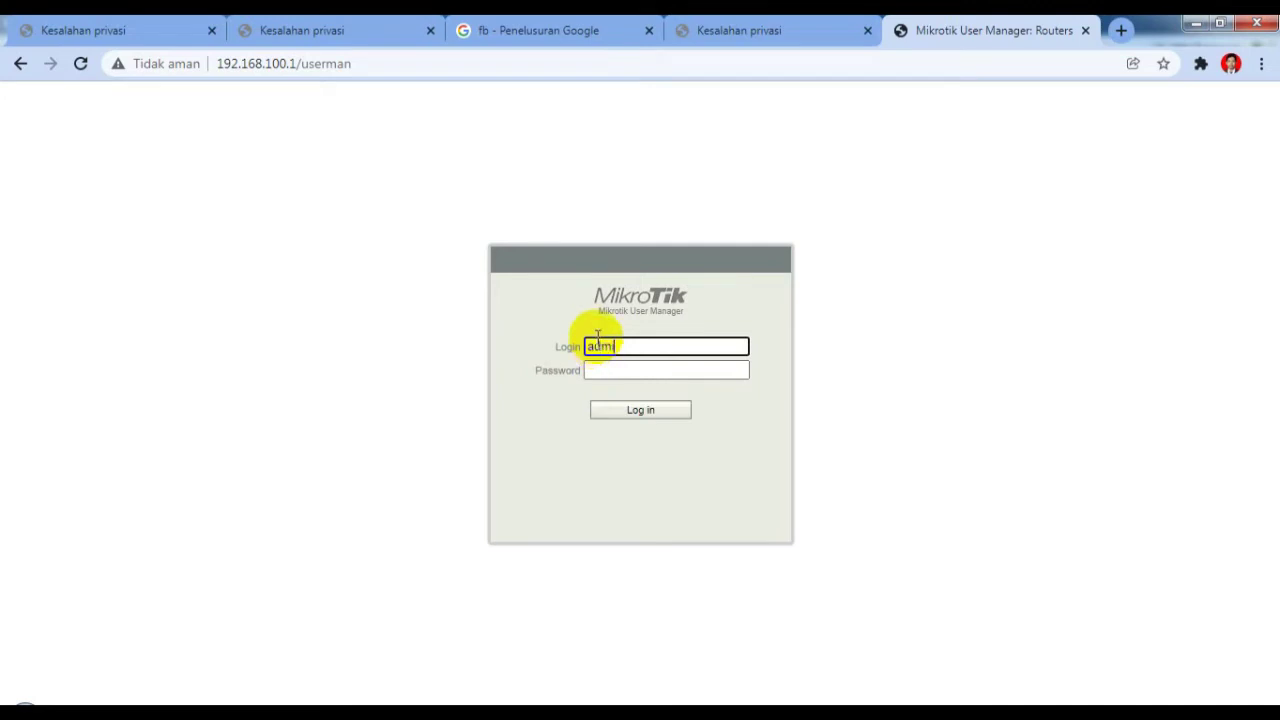
{"action": "left_click", "coordinate": [640, 412]}
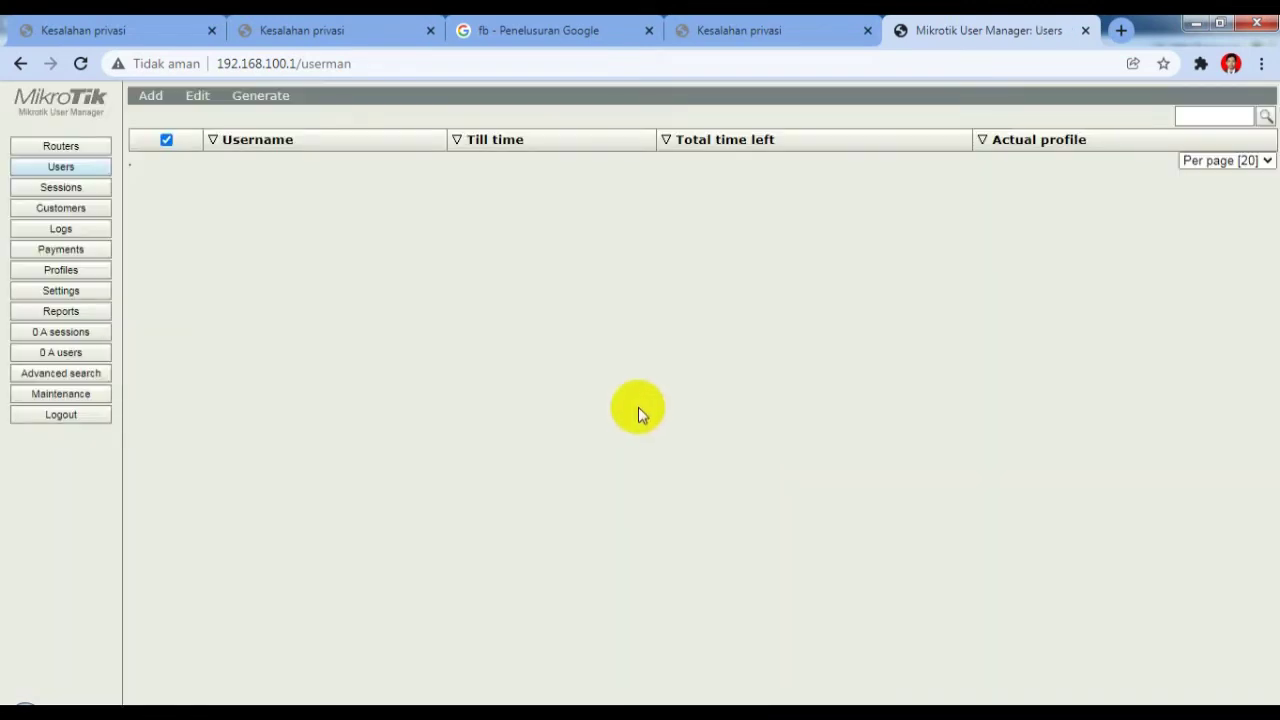
Create a new router entry named router, replacing its default IP address with 127.0.0.1
{"action": "left_click", "coordinate": [79, 151]}
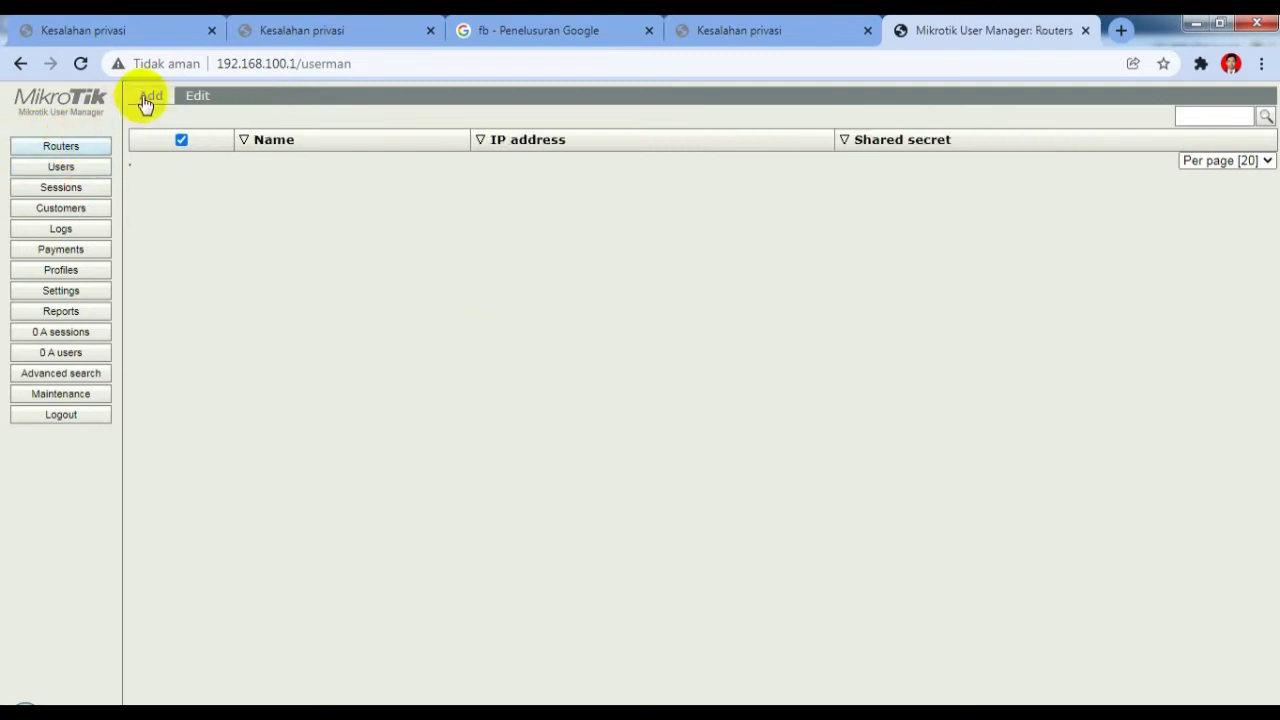
{"action": "left_click", "coordinate": [152, 115]}
{"action": "left_click", "coordinate": [600, 268]}
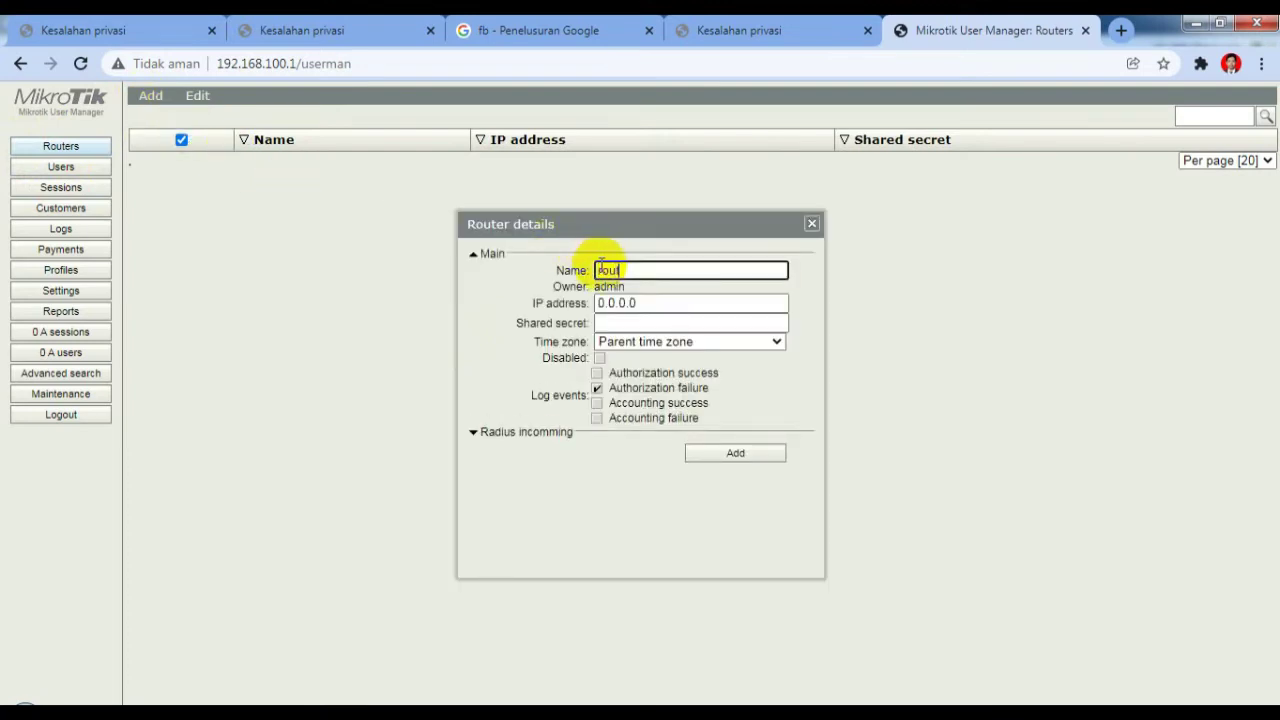
{"action": "double_click", "coordinate": [620, 304]}
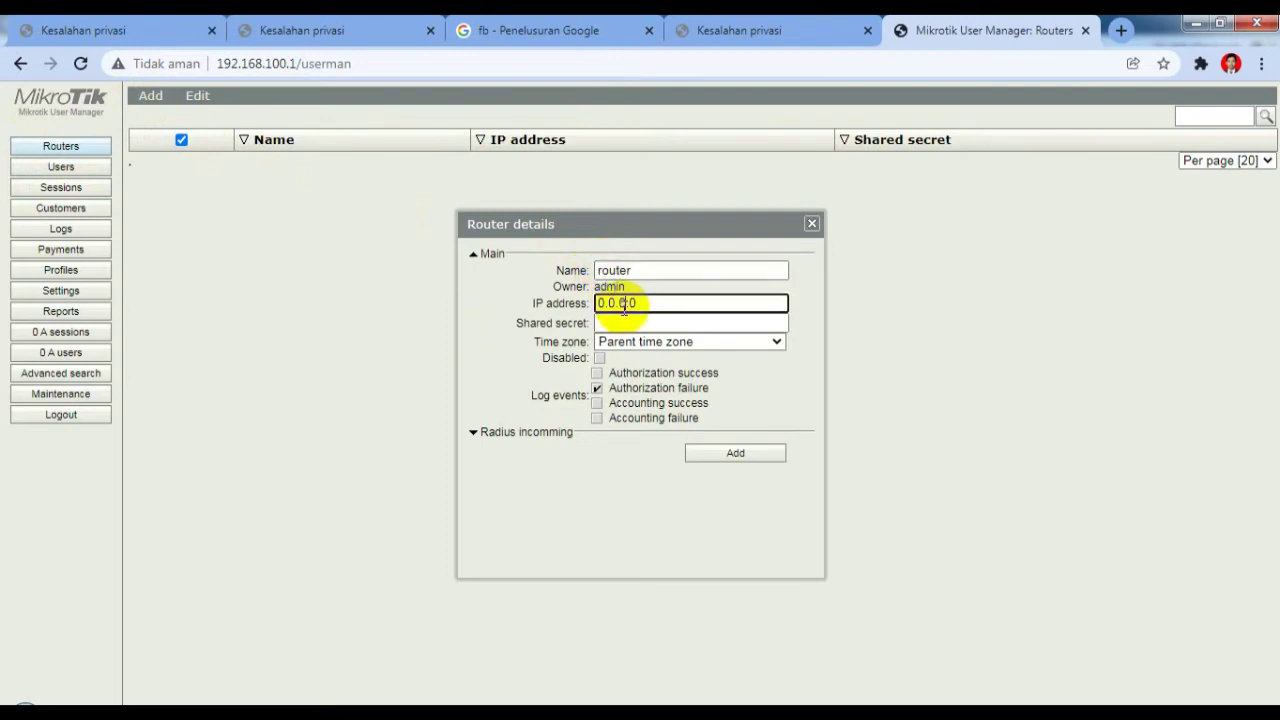
{"action": "key", "text": "BackSpace"}
{"action": "type", "text": "127."}
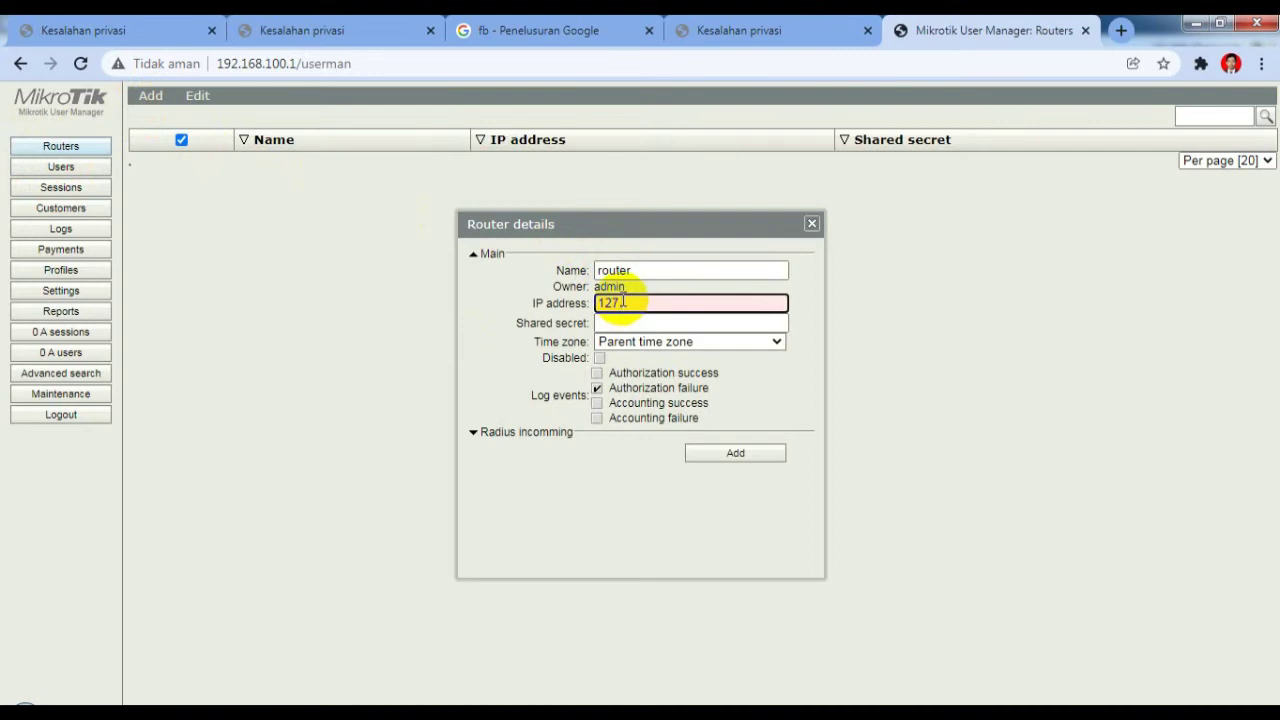
{"action": "type", "text": "0.0.1"}
{"action": "left_click", "coordinate": [612, 322]}
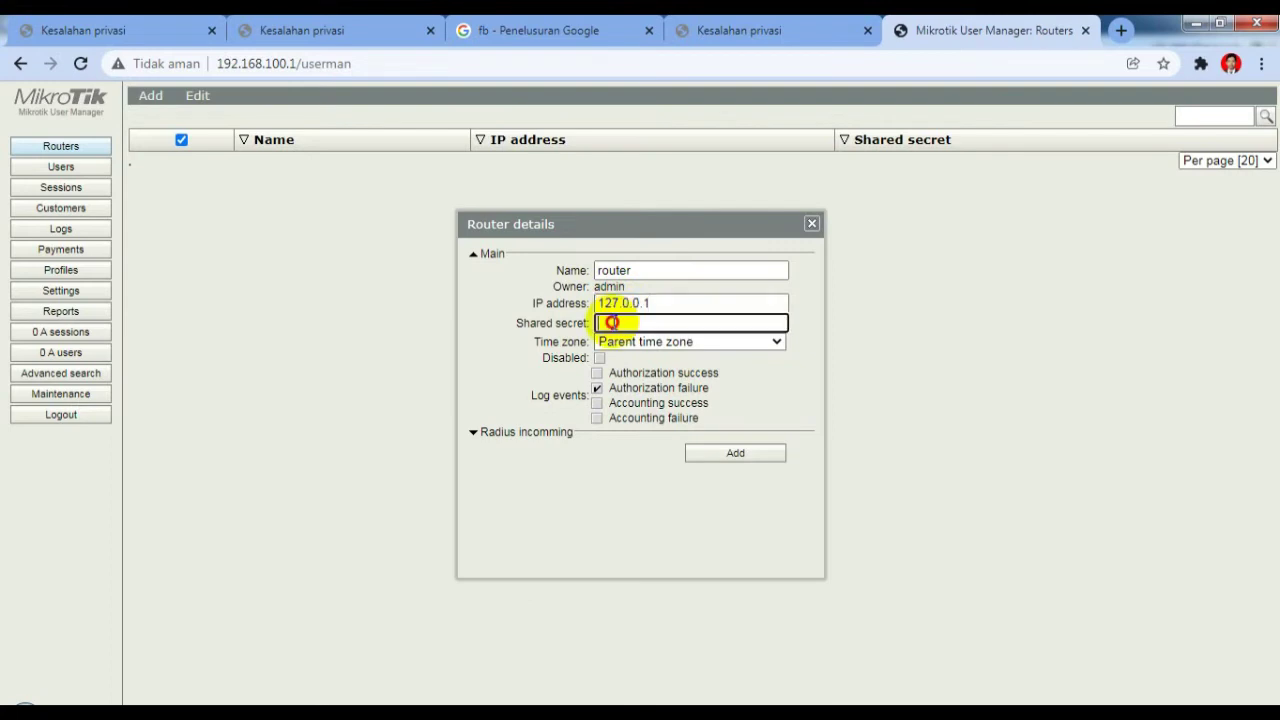